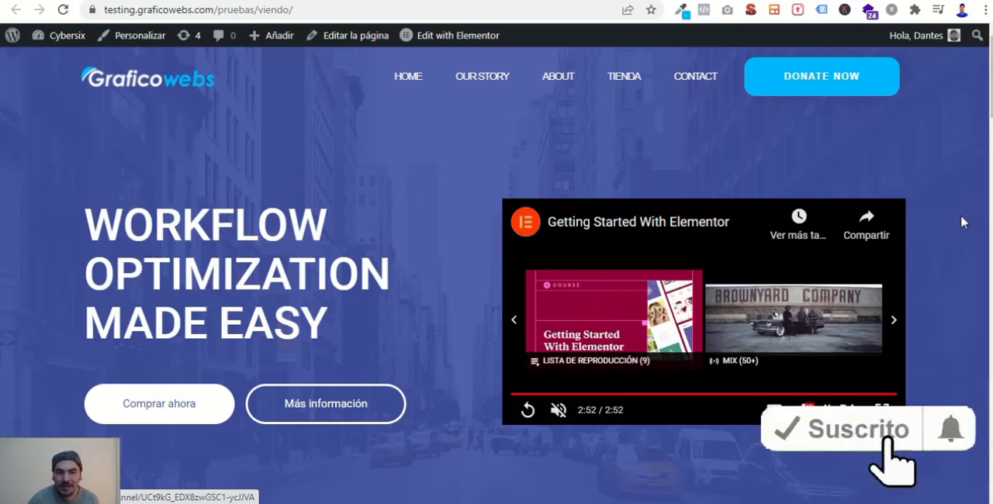
# - Examine how the header behaves on the example page between the hero section and the pricing plans
pyautogui.scroll(-1, 976, 208)
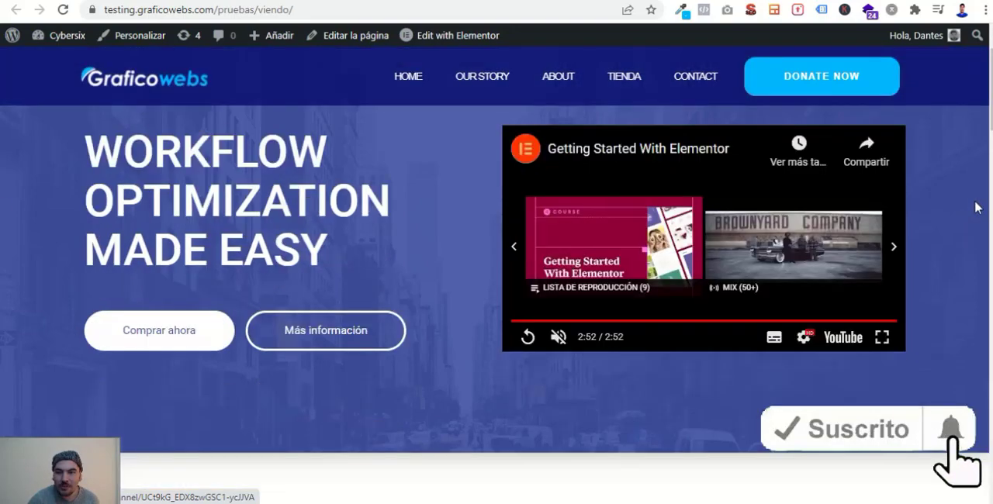
pyautogui.scroll(-4, 976, 208)
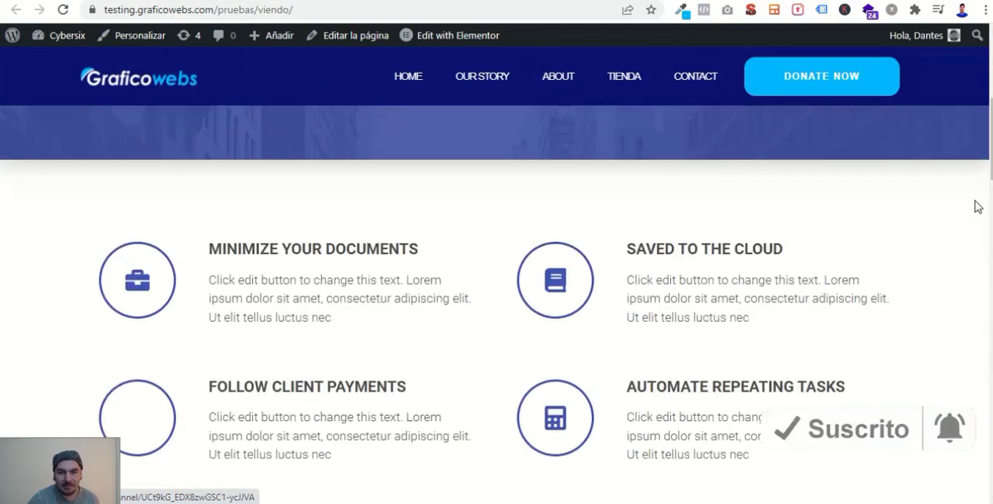
pyautogui.scroll(-1, 978, 207)
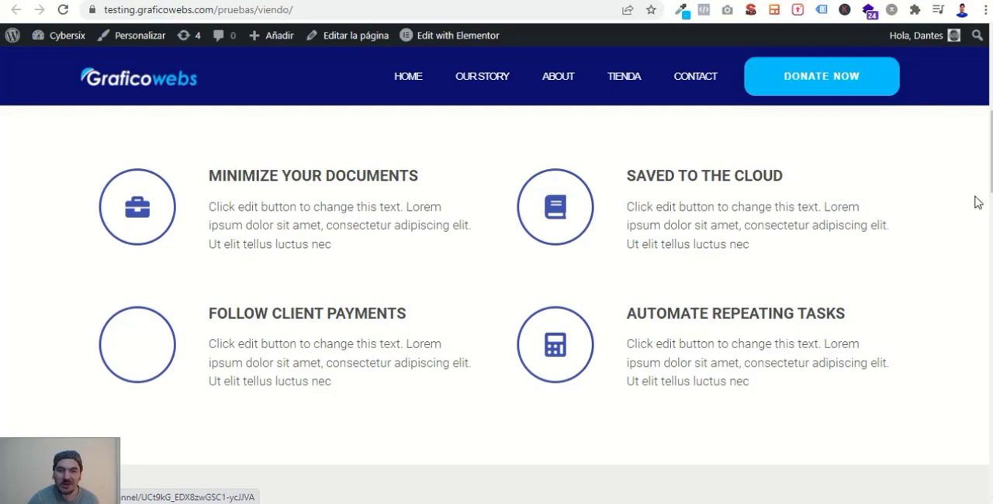
pyautogui.scroll(-2, 978, 201)
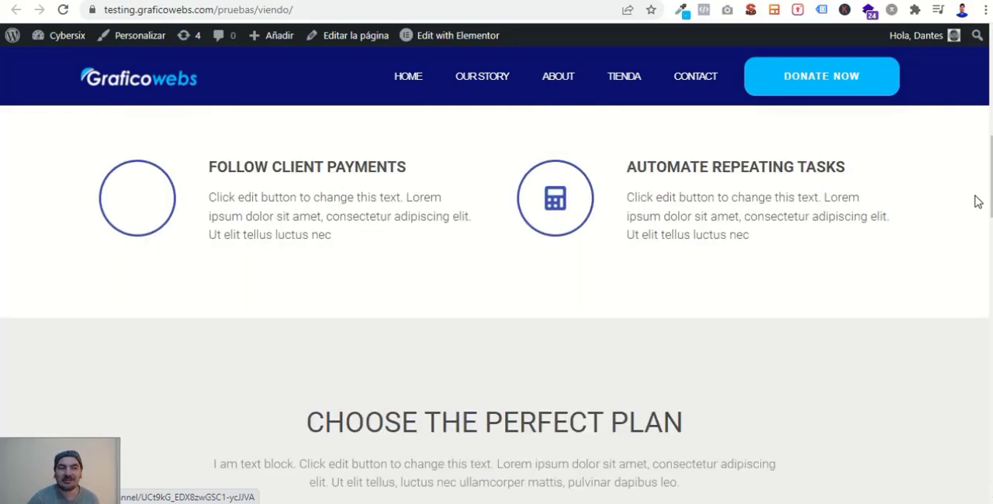
pyautogui.scroll(-2, 977, 201)
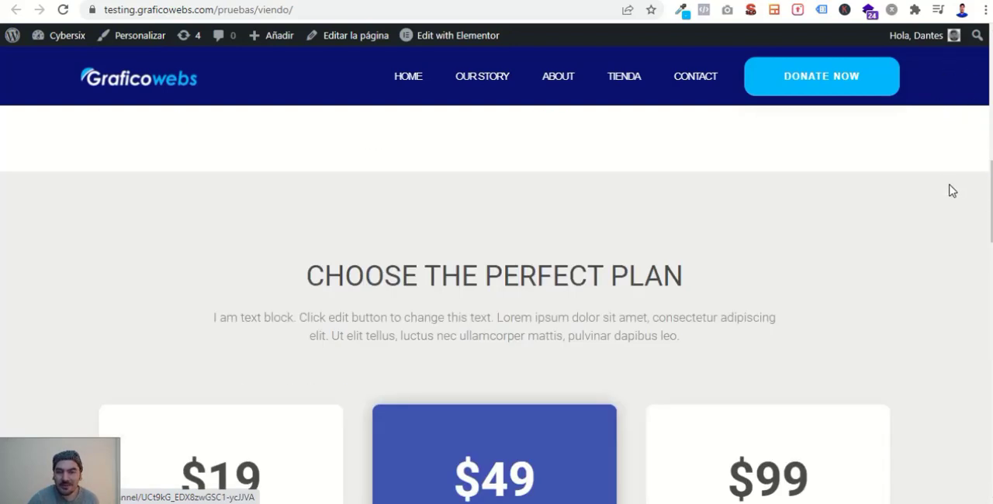
pyautogui.scroll(5, 952, 190)
pyautogui.scroll(2, 948, 183)
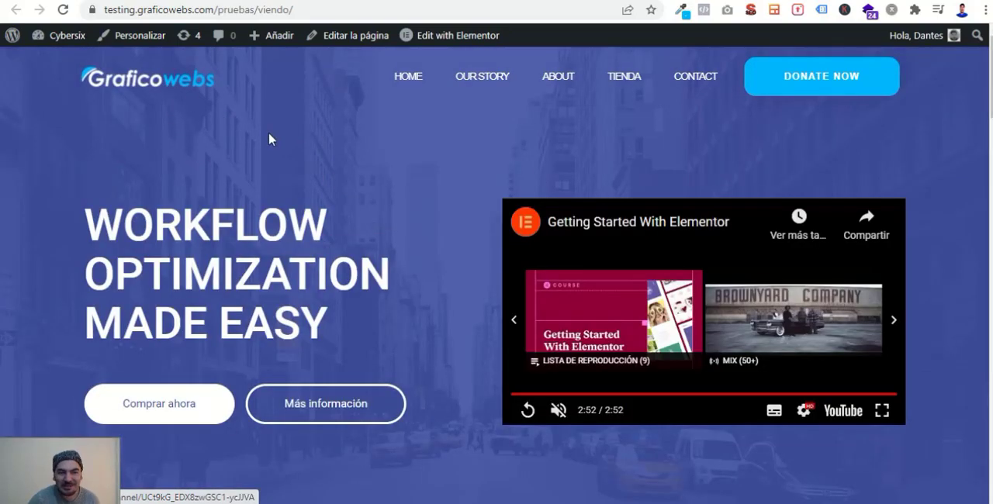
pyautogui.scroll(-2, 268, 133)
pyautogui.scroll(-10, 268, 135)
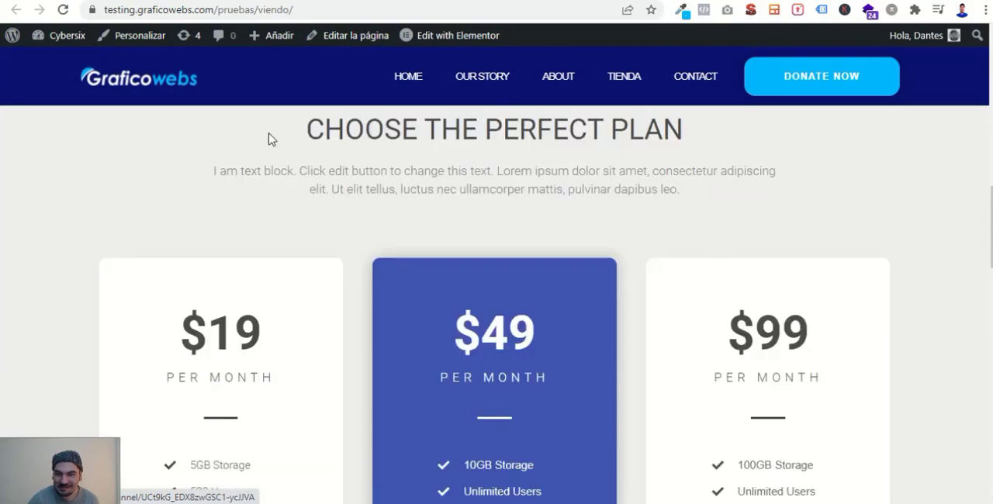
pyautogui.scroll(10, 426, 194)
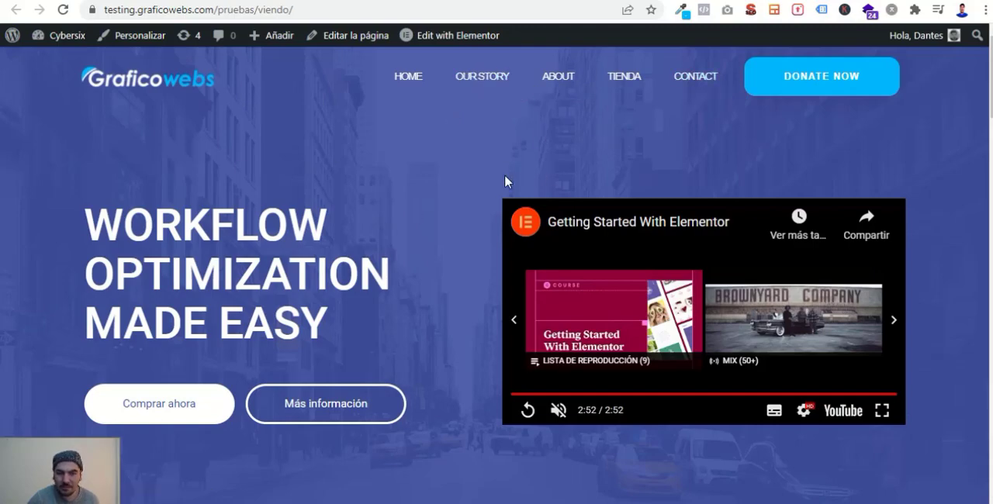
# - Switch to the site's WordPress administration and look over the Páginas list and admin sections
pyautogui.moveTo(554, 223)
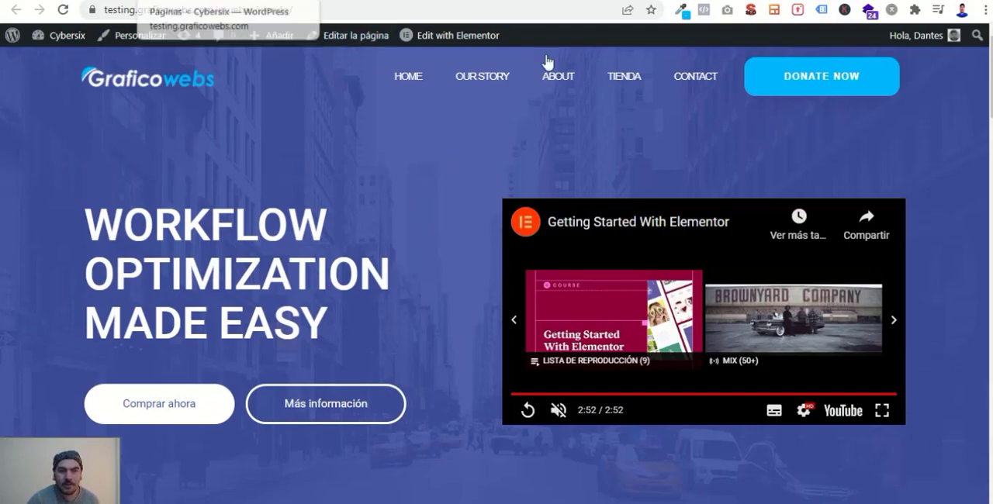
pyautogui.moveTo(422, 36)
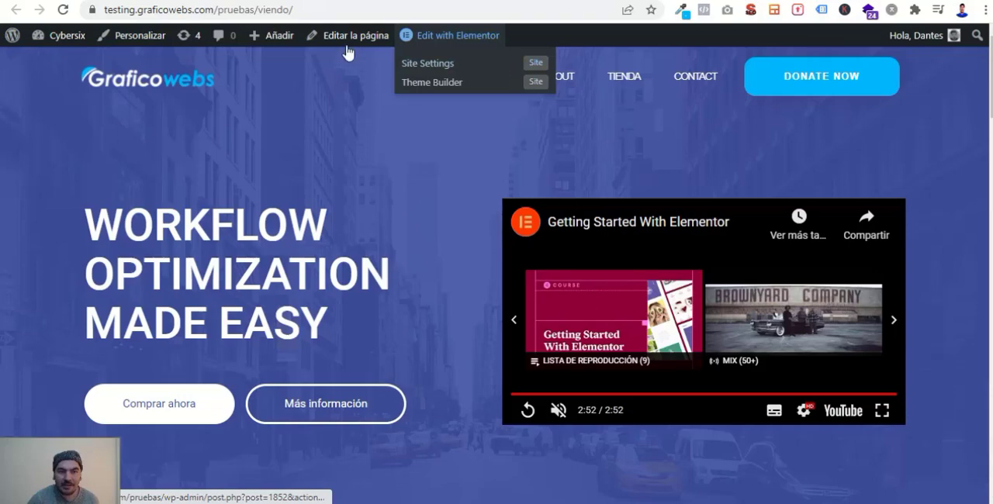
pyautogui.click(100, 1)
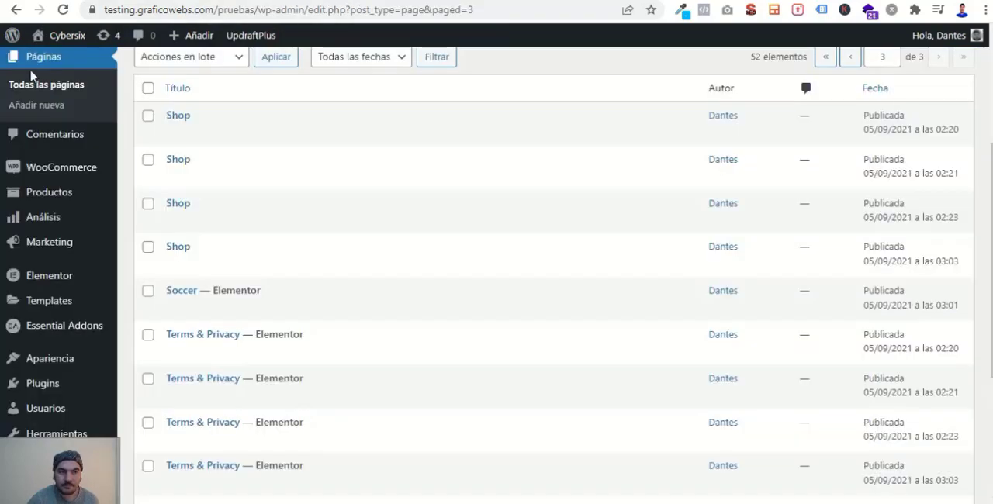
pyautogui.scroll(4, 58, 156)
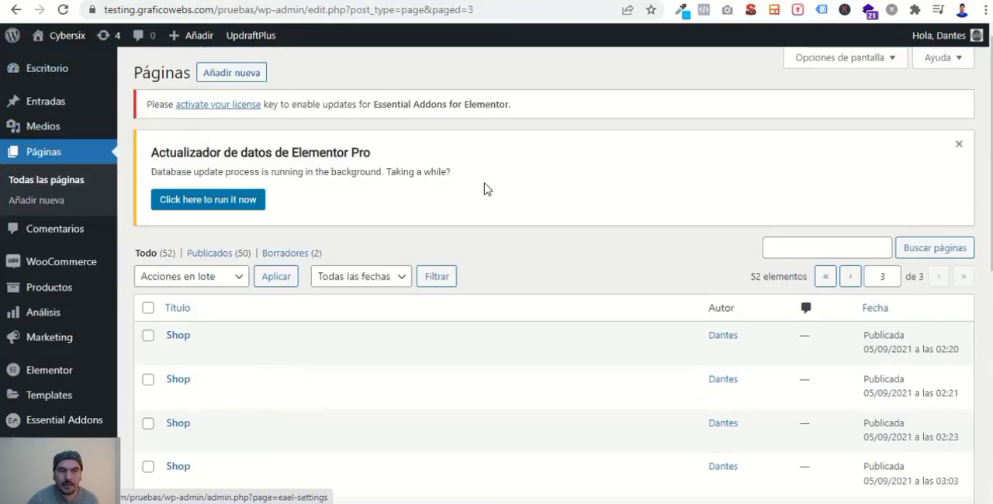
pyautogui.scroll(-2, 127, 252)
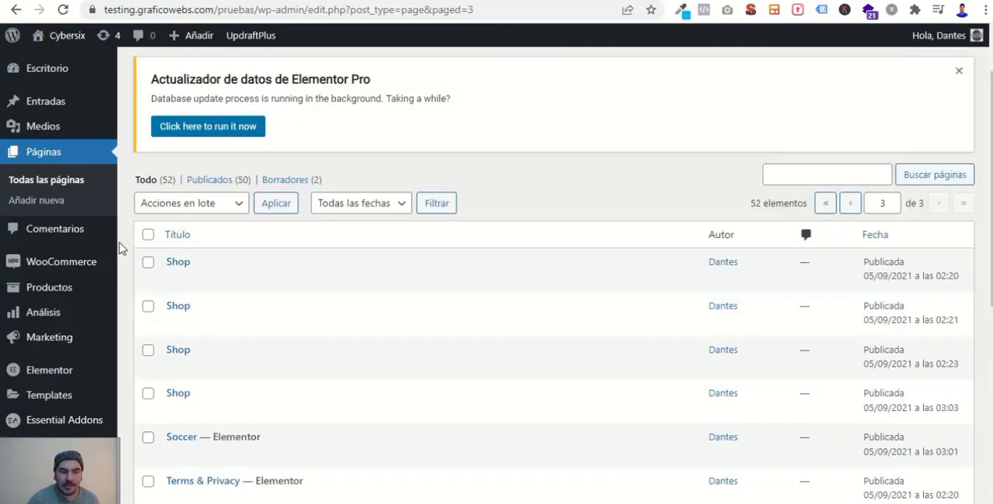
pyautogui.moveTo(72, 290)
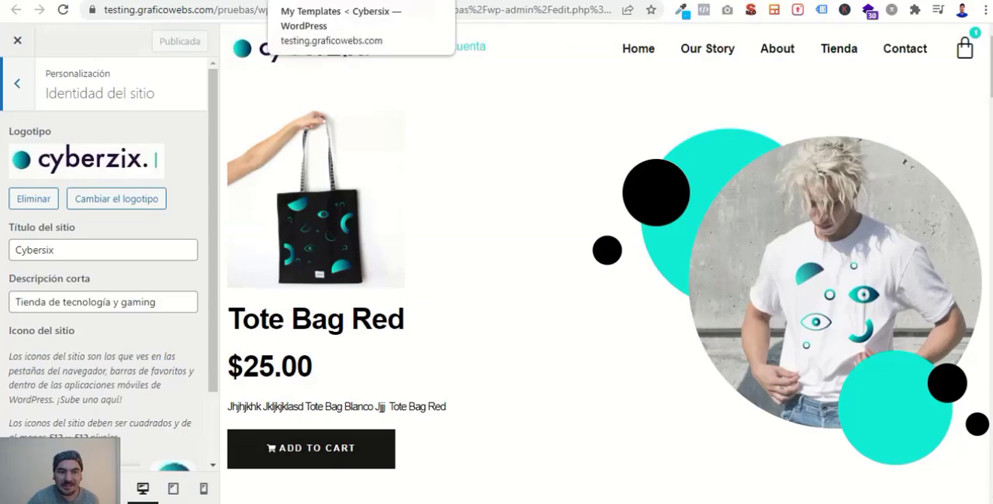
# - Create a new Elementor template of type Cabecera named "headeryes"
pyautogui.click(310, 1)
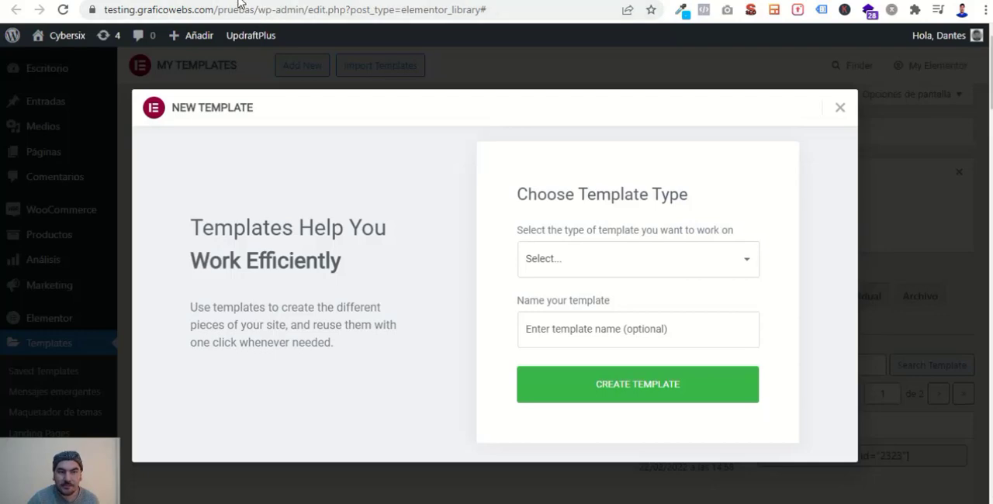
pyautogui.click(175, 1)
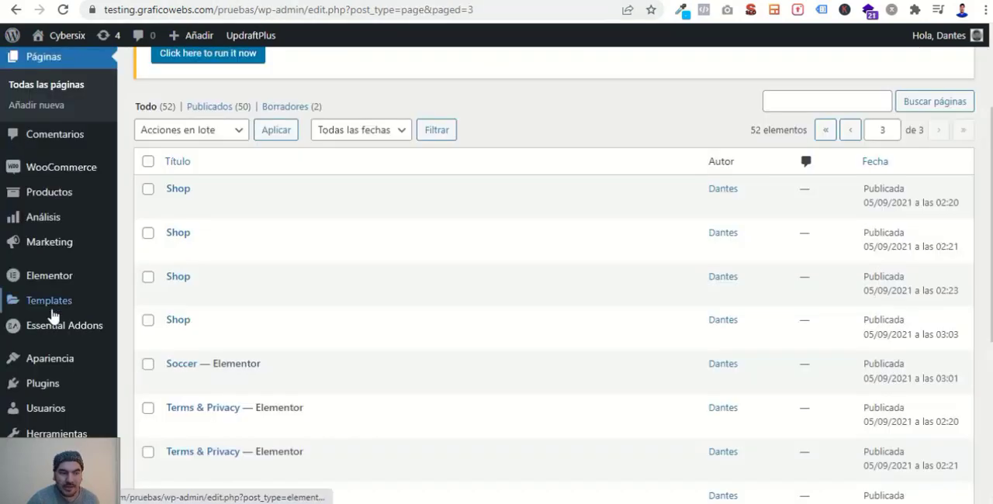
pyautogui.moveTo(53, 313)
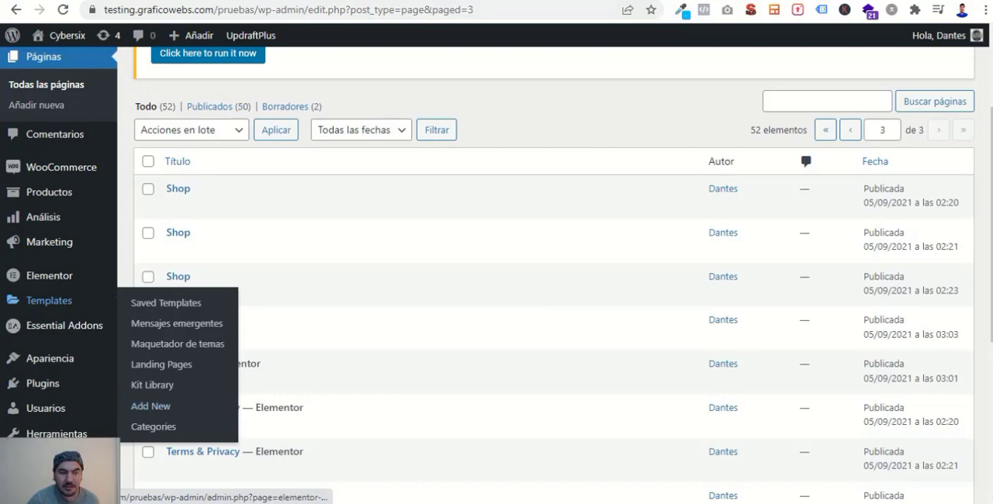
pyautogui.click(151, 406)
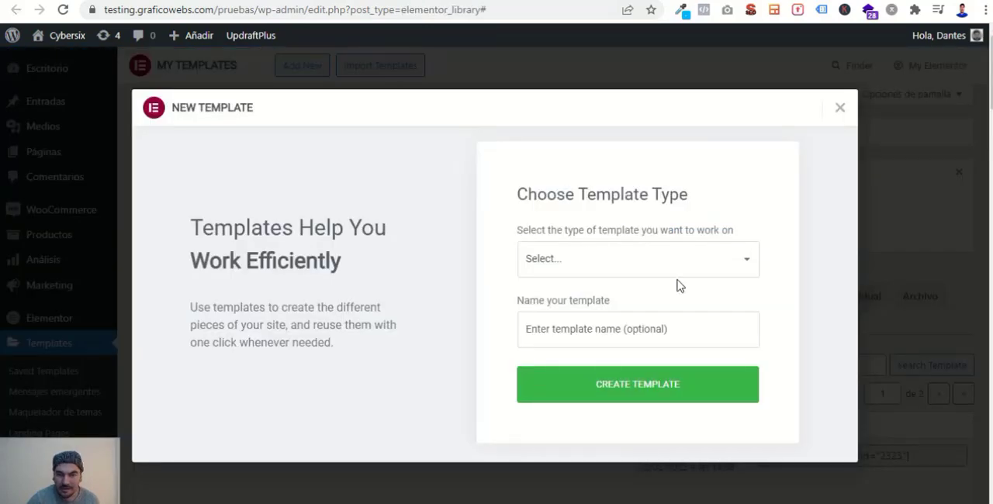
pyautogui.click(720, 268)
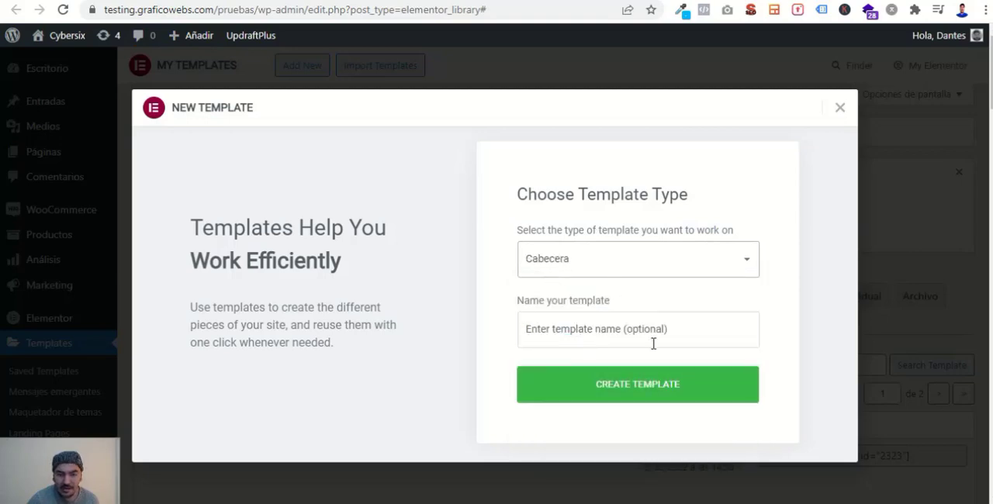
pyautogui.click(614, 334)
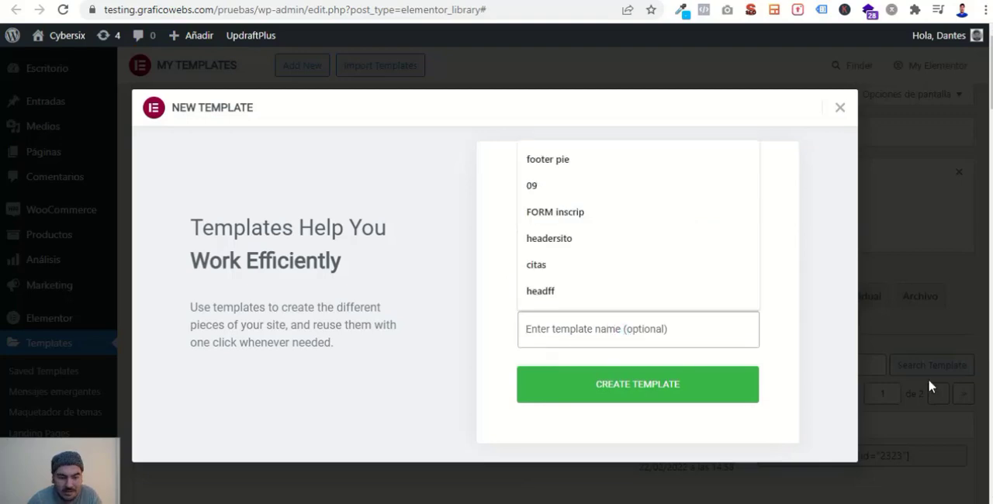
pyautogui.write('head')
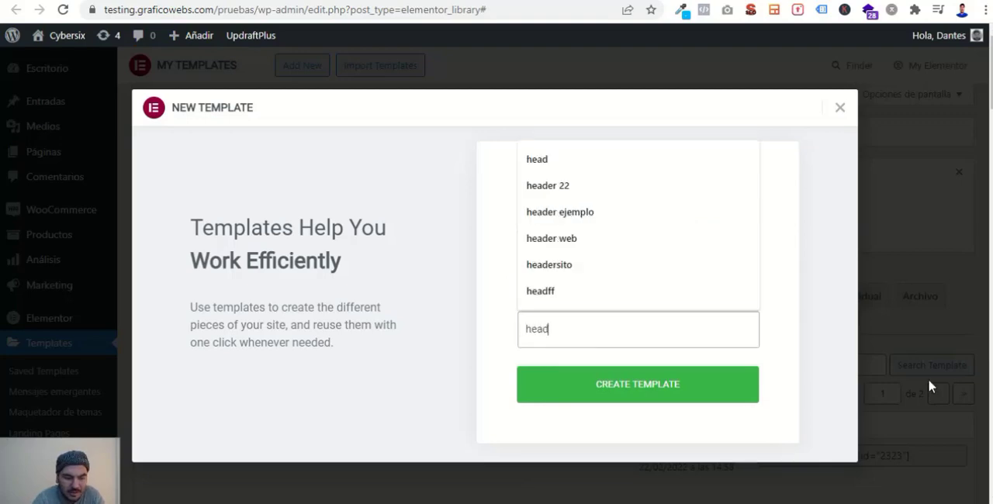
pyautogui.write('eryes')
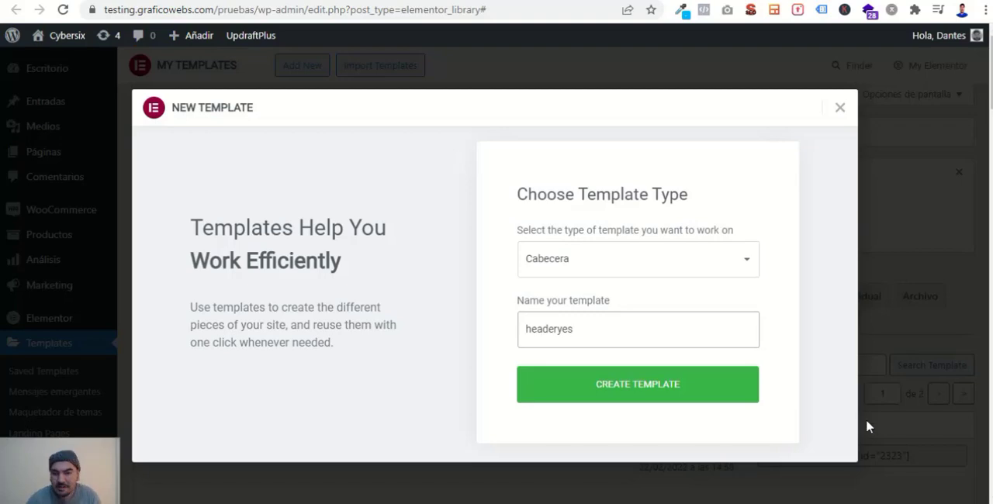
pyautogui.press('Return')
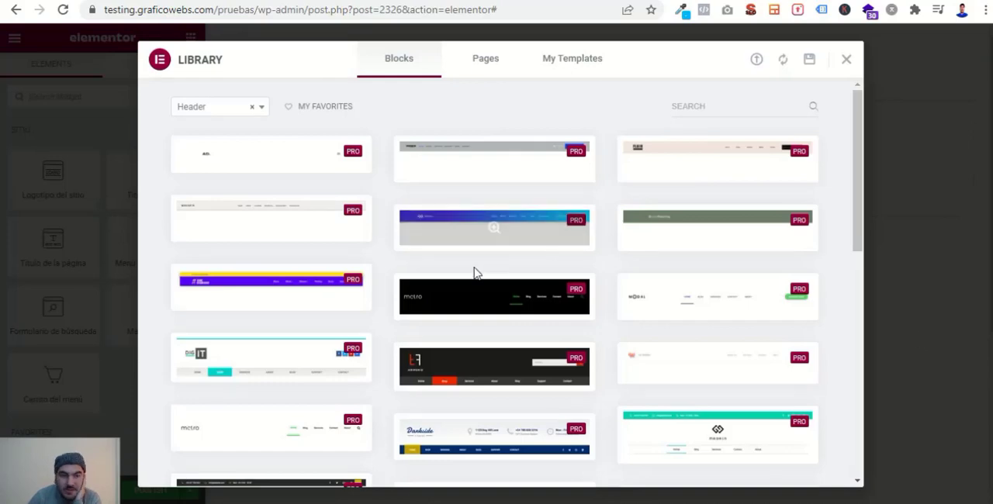
# - Browse the premade header blocks in the library, then close it without inserting one
pyautogui.moveTo(648, 177)
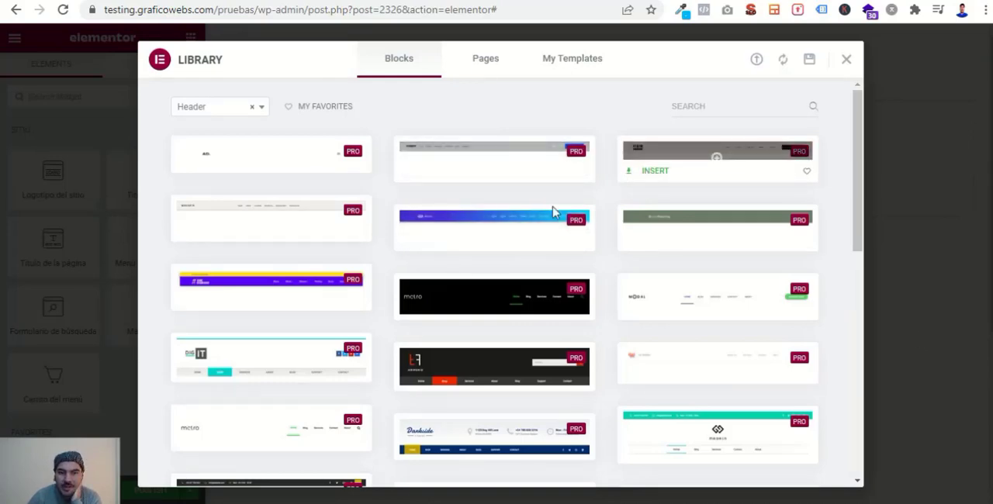
pyautogui.moveTo(625, 381)
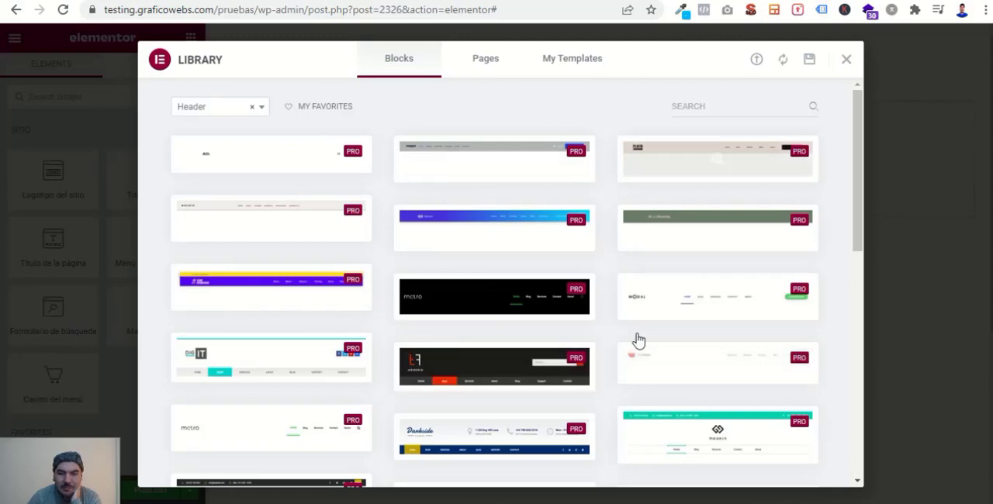
pyautogui.scroll(-8, 639, 339)
pyautogui.scroll(5, 636, 337)
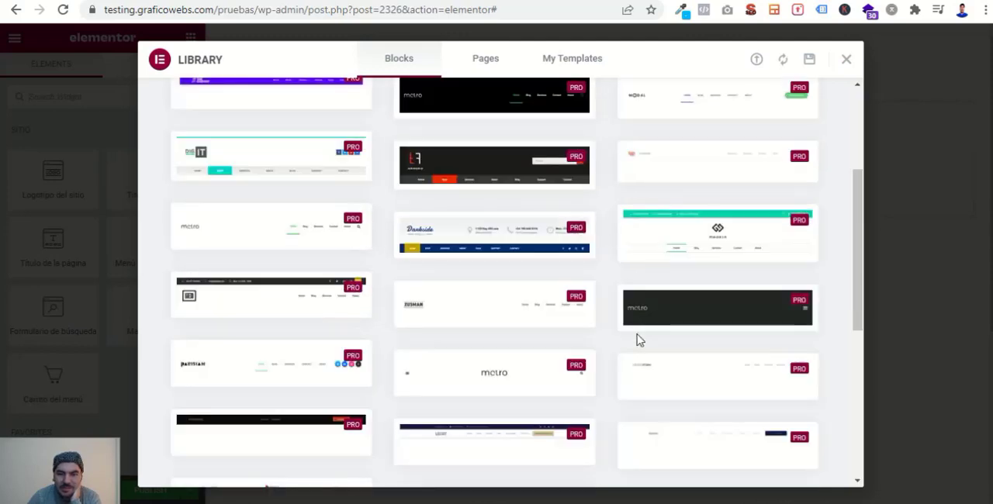
pyautogui.scroll(3, 736, 317)
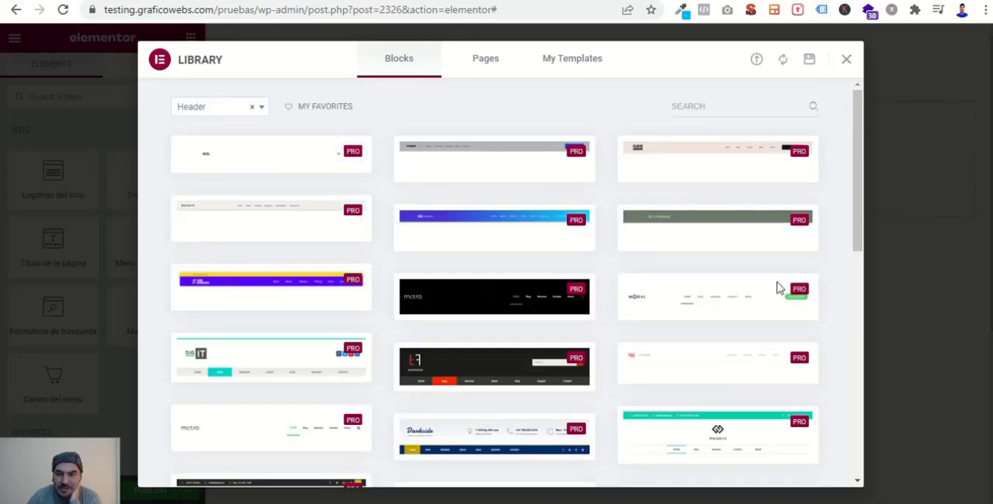
pyautogui.click(845, 65)
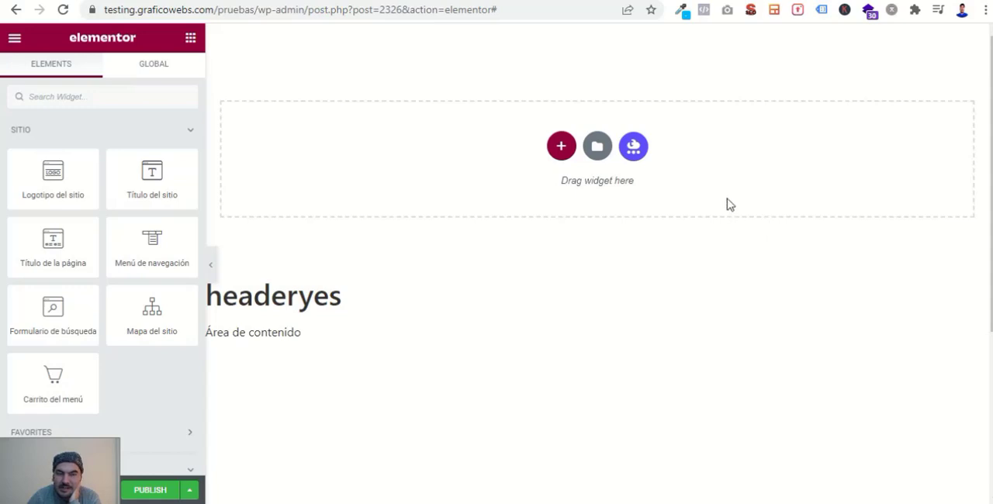
# - Add a section with three equal columns to the header template, checking the example page's header for reference
pyautogui.click(561, 147)
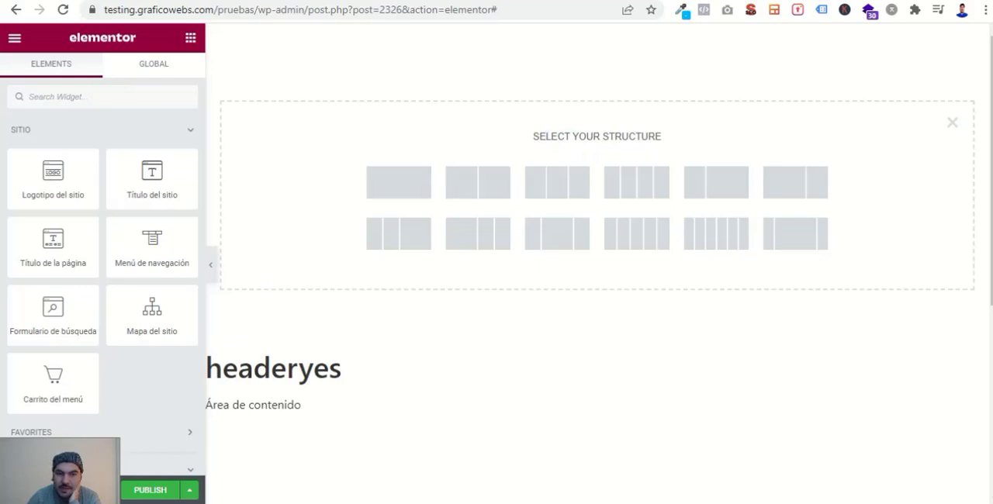
pyautogui.click(582, 0)
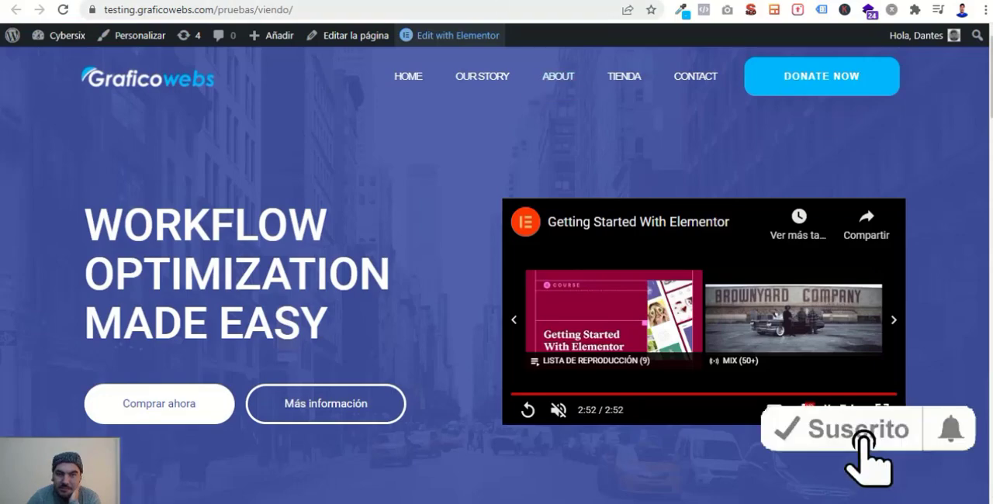
pyautogui.click(286, 0)
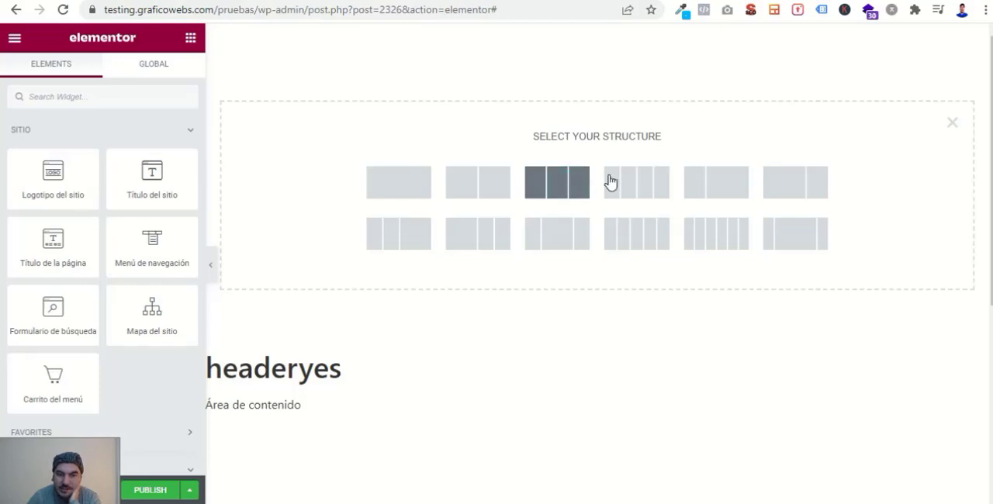
pyautogui.click(555, 184)
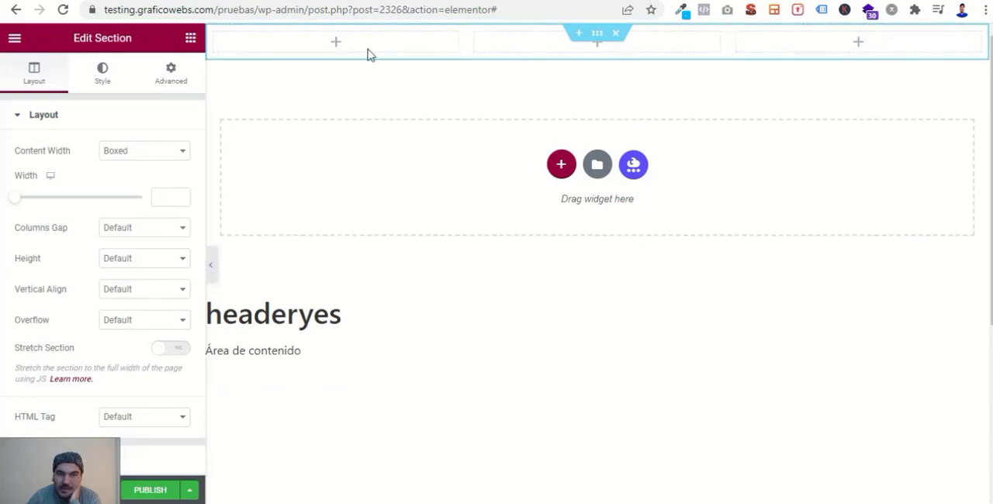
# - Place the Logotipo del sitio widget in the first column of the header section
pyautogui.click(191, 44)
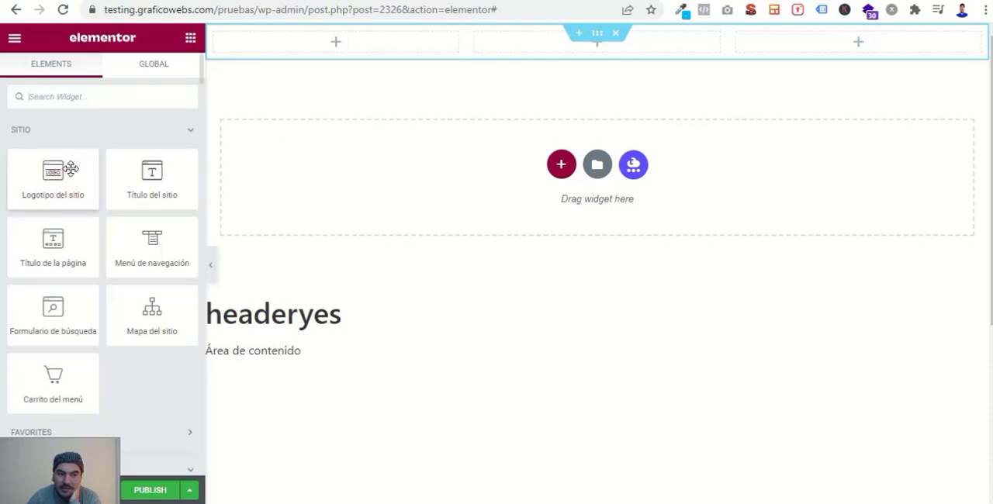
pyautogui.moveTo(66, 181); pyautogui.dragTo(366, 40)
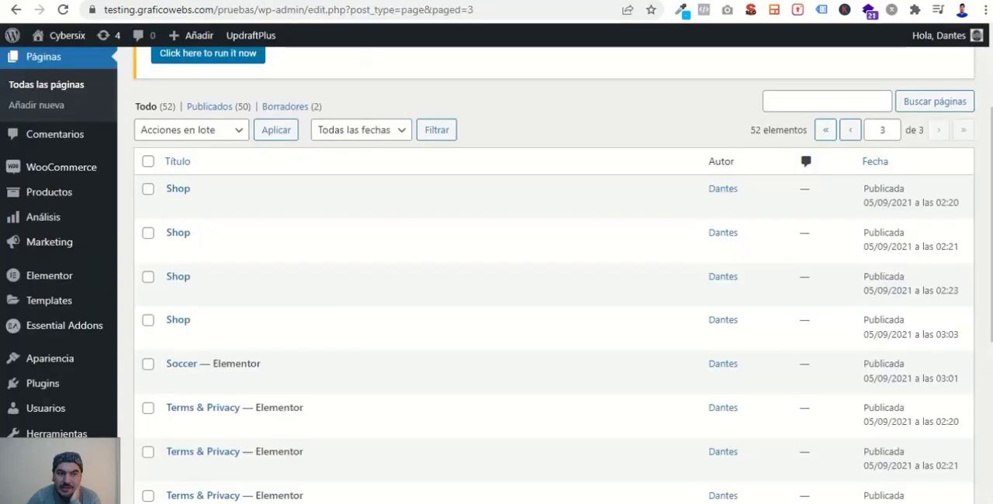
# - Check the theme's Personalizar option under Apariencia in the WordPress dashboard, and return to the header template
pyautogui.moveTo(77, 361)
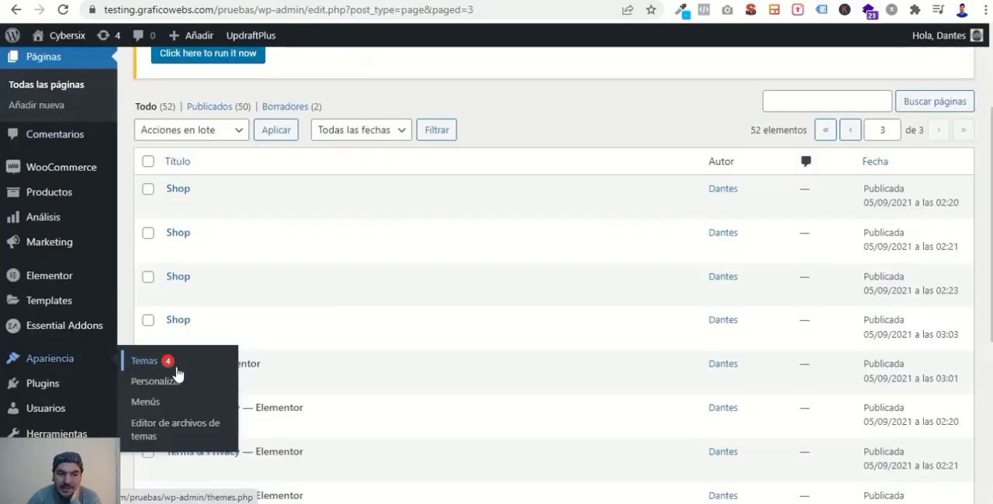
pyautogui.click(170, 383)
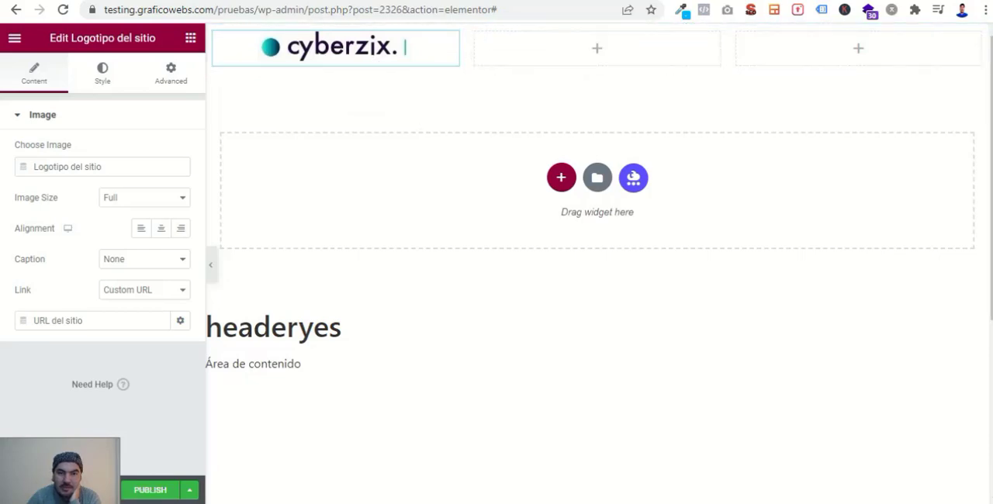
pyautogui.click(496, 1)
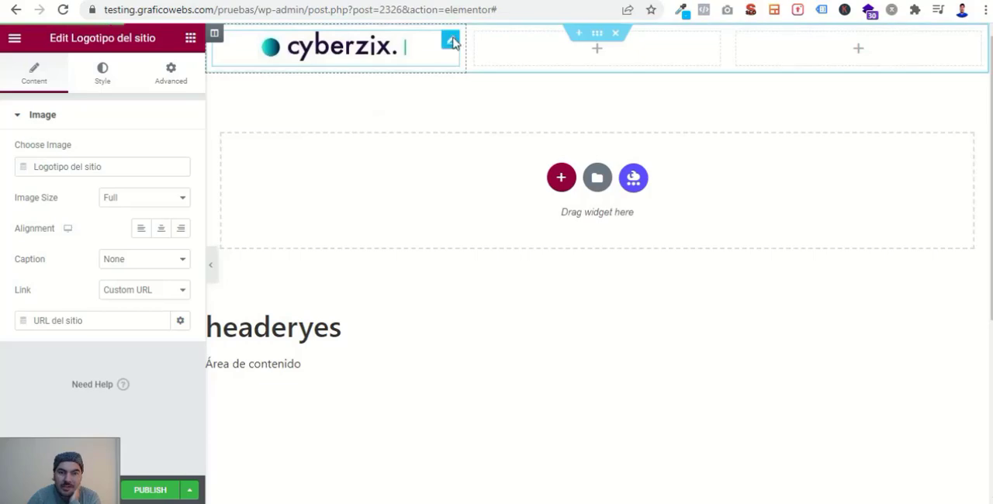
# - Replace the Logotipo del sitio widget in the header's first column with an Image widget
pyautogui.rightClick(453, 42)
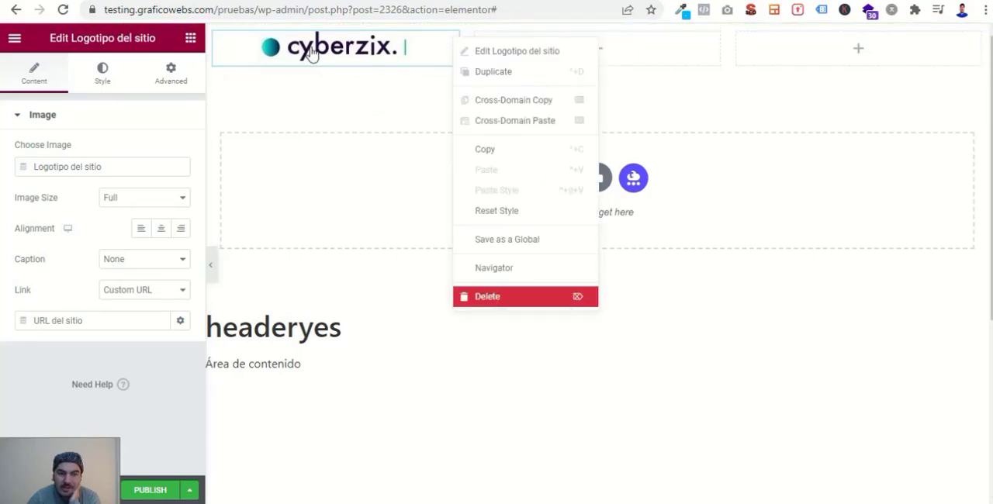
pyautogui.press('Delete')
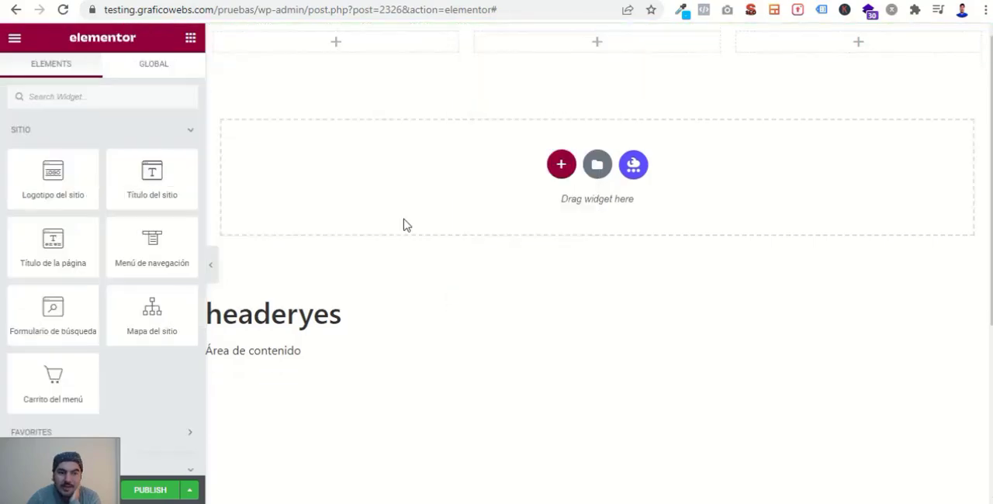
pyautogui.click(95, 98)
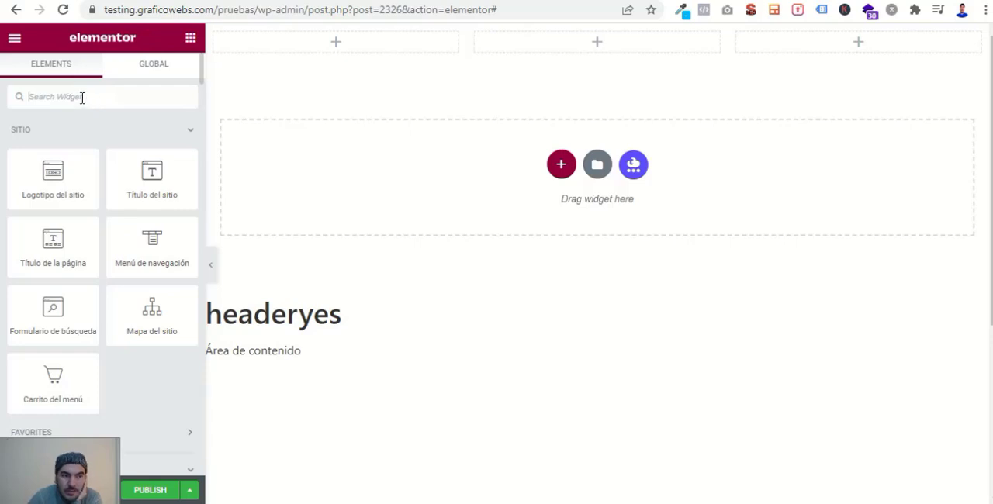
pyautogui.click(82, 97)
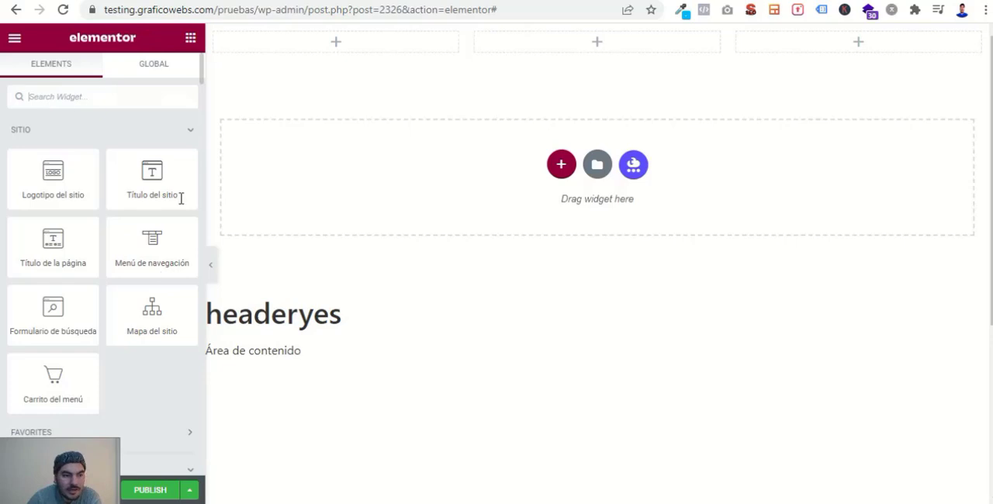
pyautogui.write('image')
pyautogui.scroll(-4, 155, 116)
pyautogui.scroll(4, 106, 173)
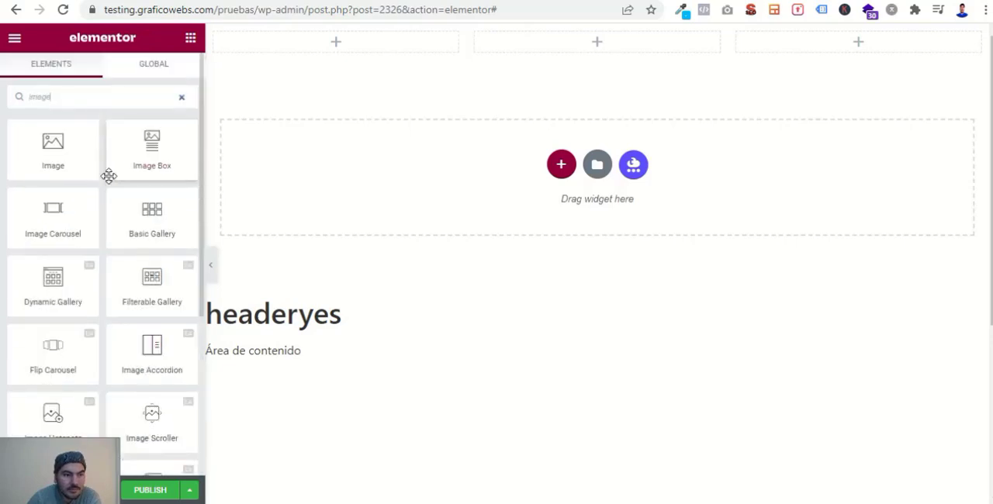
pyautogui.moveTo(61, 145); pyautogui.dragTo(349, 42)
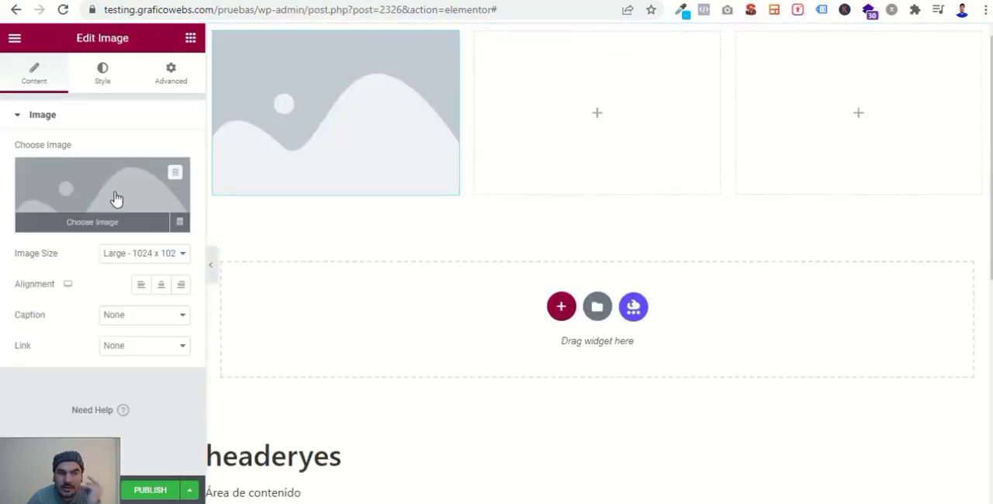
# - Insert blanco.png from the media library into the Image widget in the first column
pyautogui.click(114, 197)
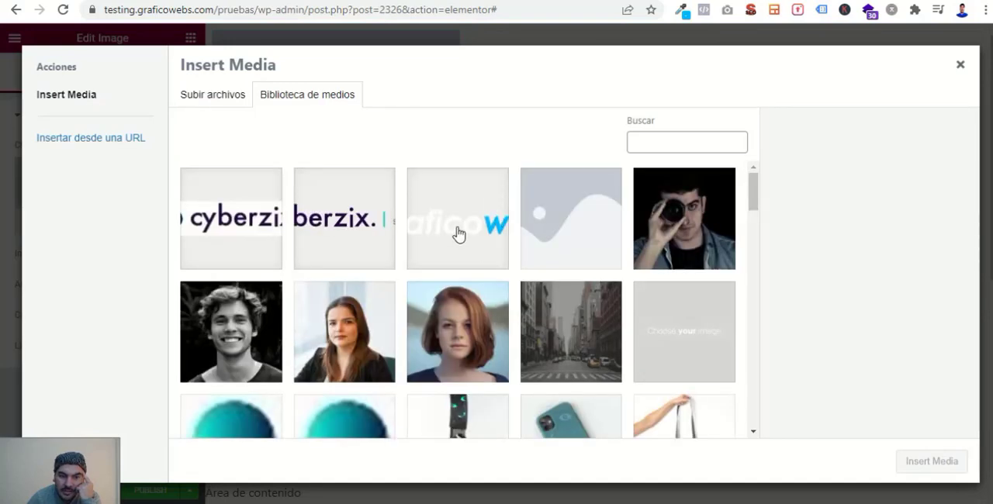
pyautogui.click(457, 234)
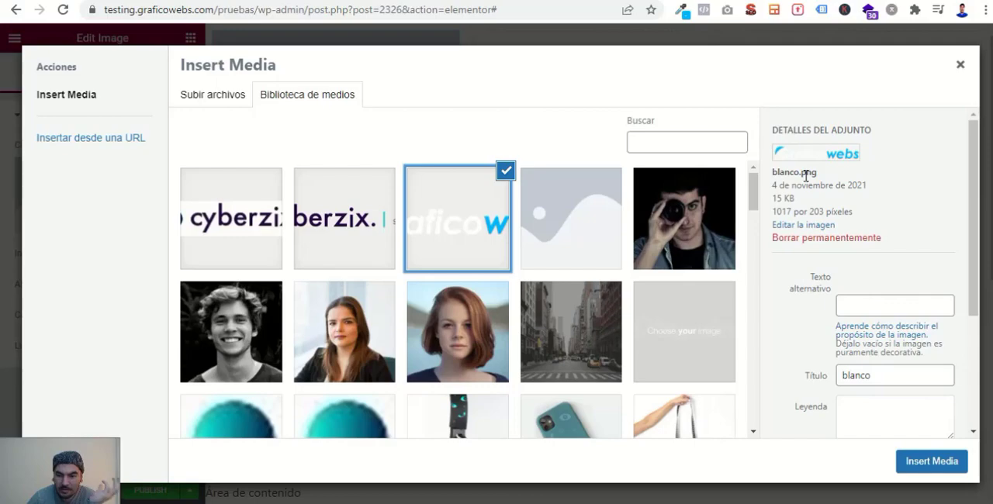
pyautogui.click(931, 462)
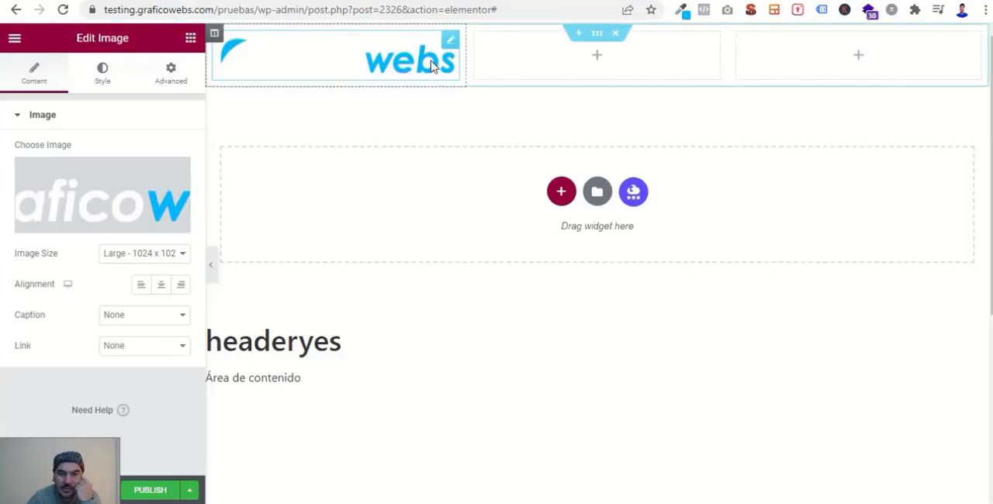
# - Place the Menú de navegación widget in the header's second column
pyautogui.click(191, 41)
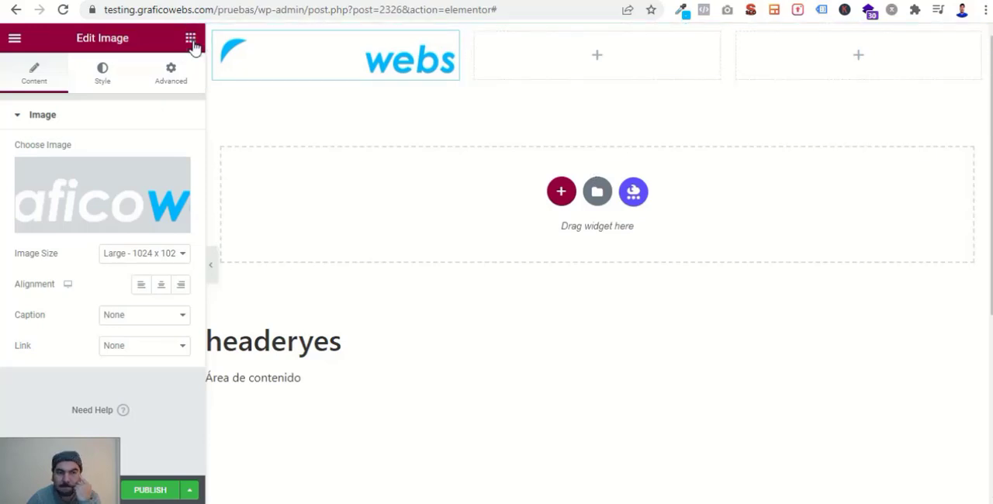
pyautogui.click(191, 42)
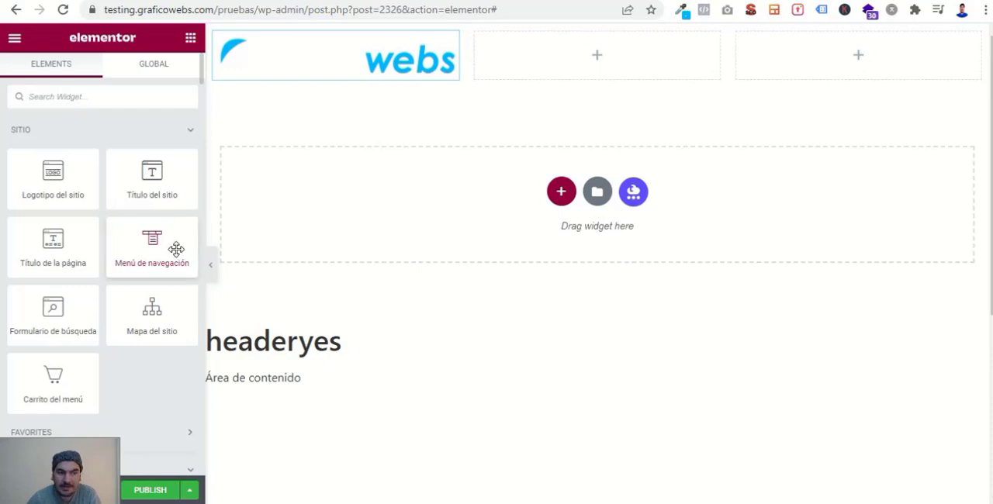
pyautogui.moveTo(156, 241); pyautogui.dragTo(613, 65)
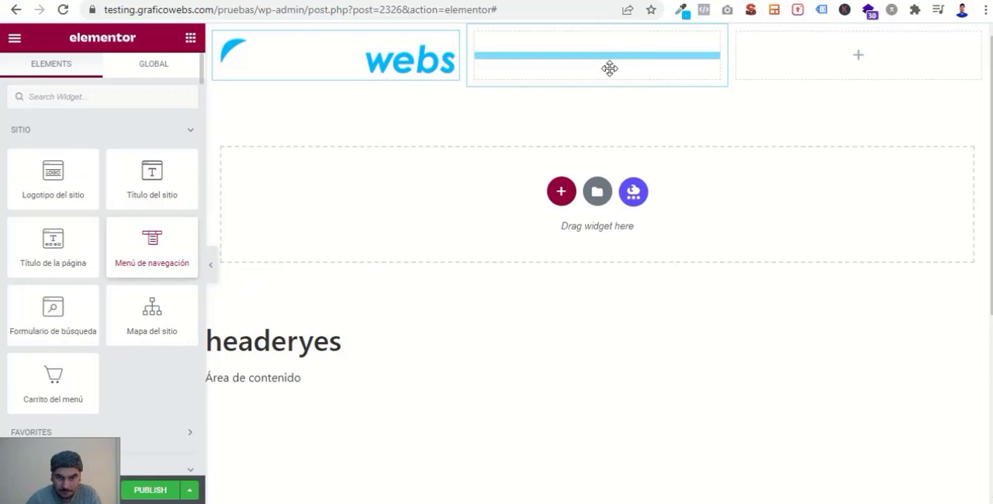
pyautogui.moveTo(528, 58); pyautogui.dragTo(560, 78)
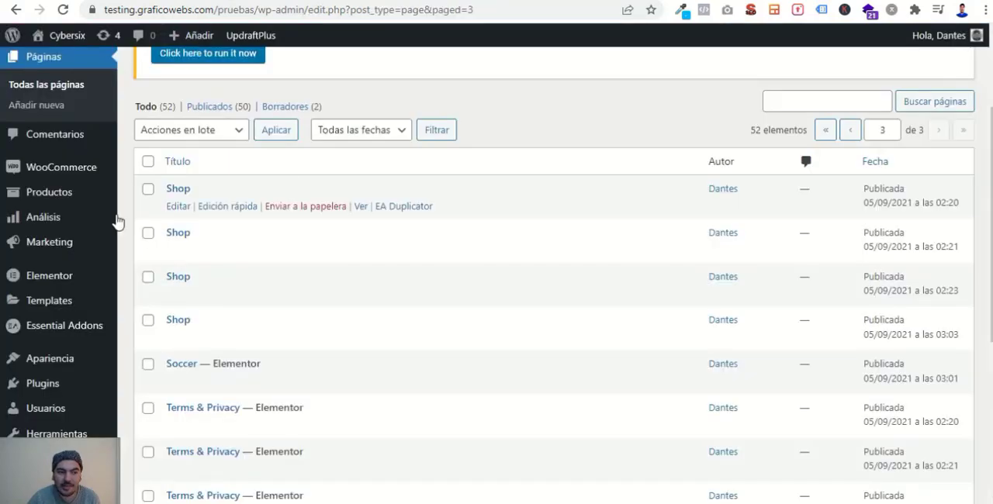
# - Set the navigation widget's menu to yui
pyautogui.moveTo(108, 218)
pyautogui.moveTo(68, 361)
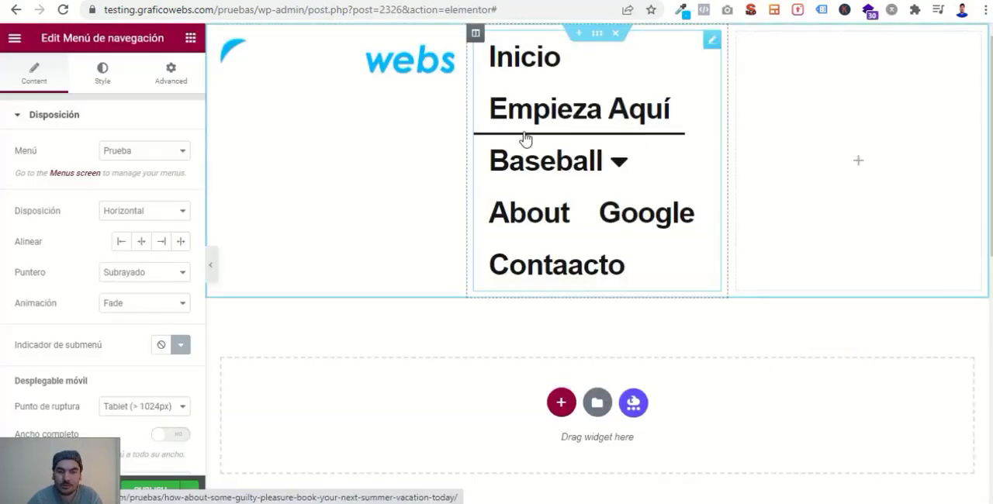
pyautogui.click(135, 153)
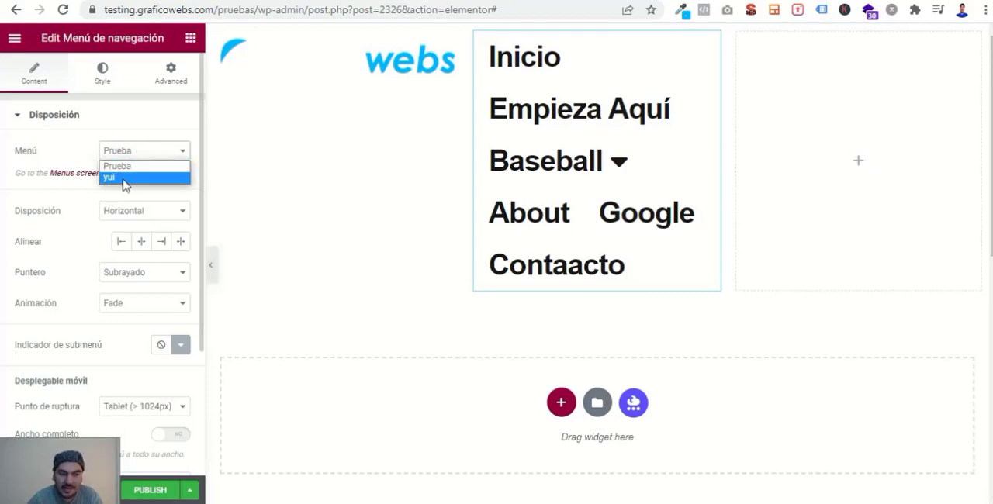
pyautogui.click(122, 178)
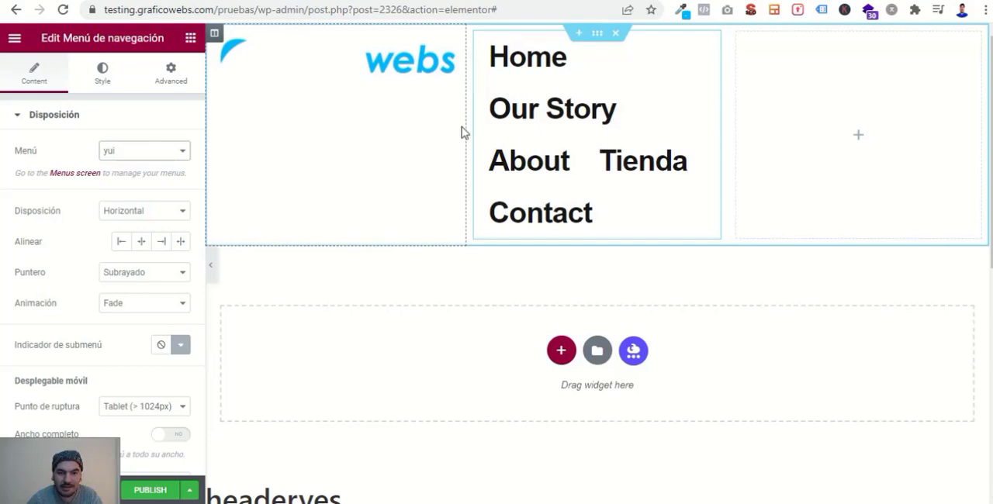
# - Narrow the logo column and the empty third column so that the menu column takes most of the header's width
pyautogui.moveTo(465, 130); pyautogui.dragTo(309, 109)
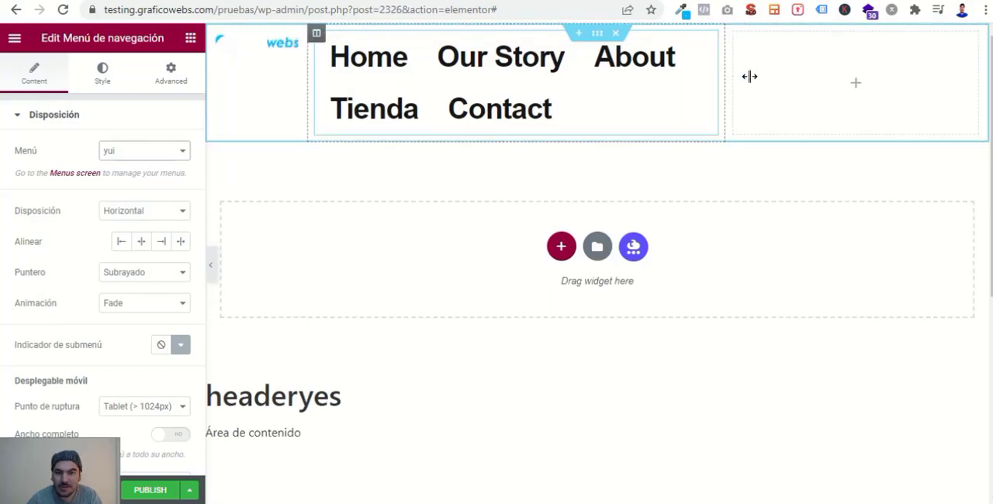
pyautogui.moveTo(724, 76); pyautogui.dragTo(821, 78)
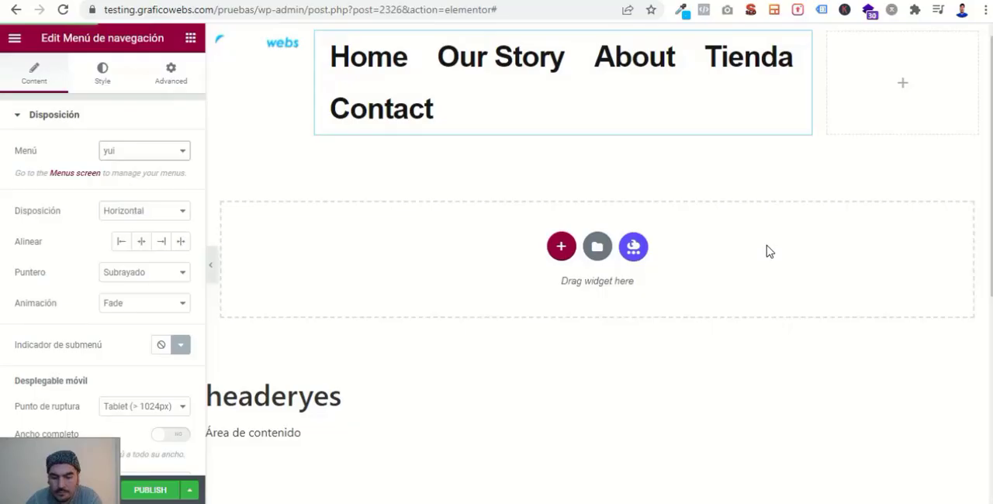
# - Set the main menu's typography to size 14 px, weight 400 and Uppercase transform
pyautogui.click(120, 79)
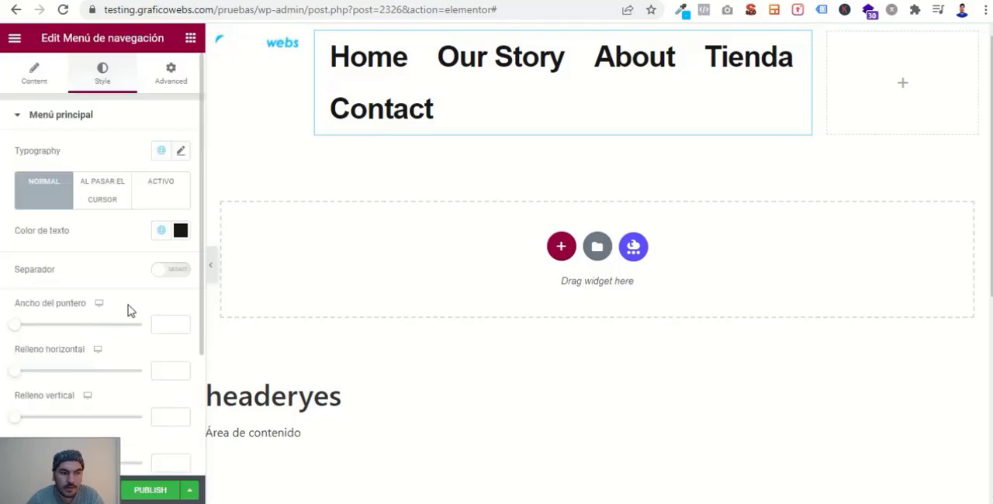
pyautogui.click(182, 152)
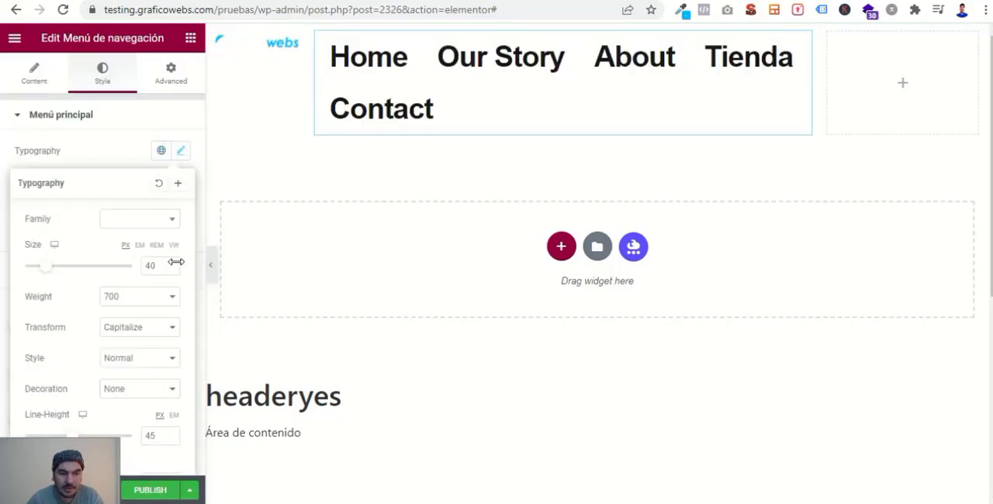
pyautogui.moveTo(162, 265); pyautogui.dragTo(145, 265)
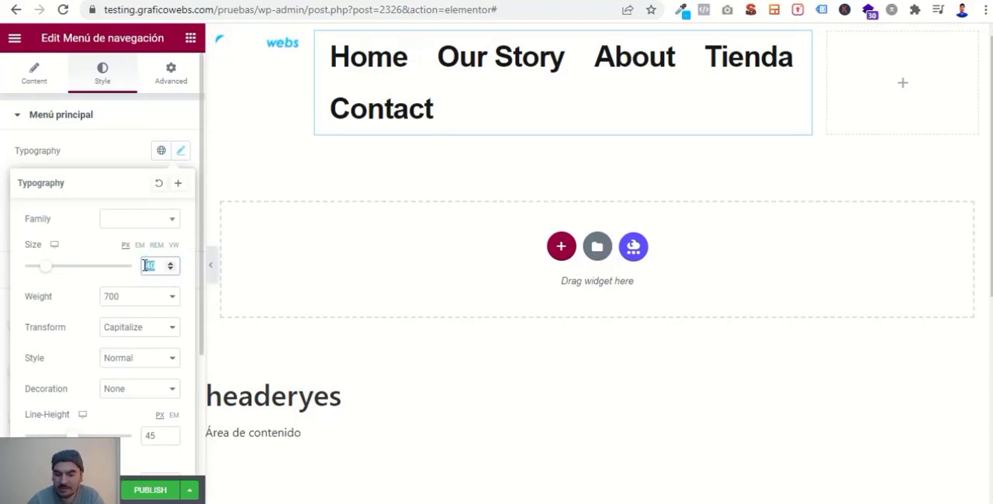
pyautogui.write('14')
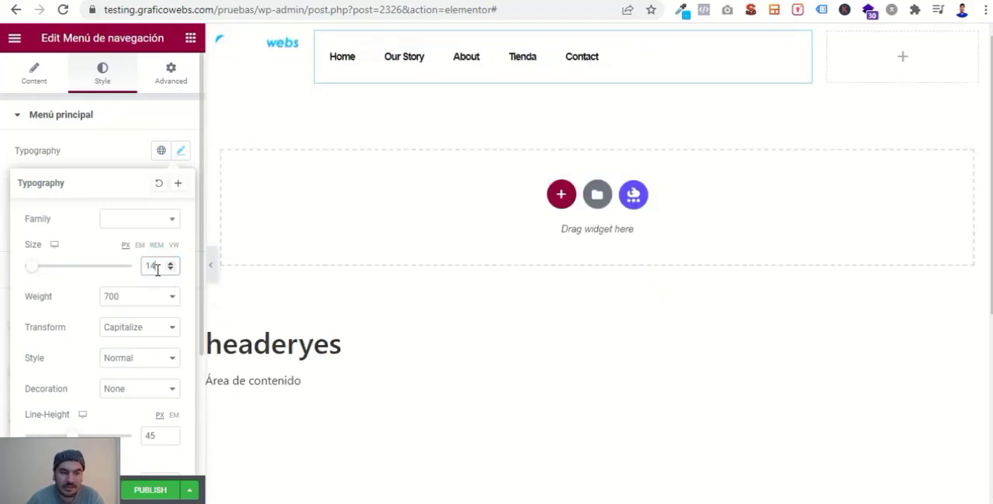
pyautogui.click(126, 300)
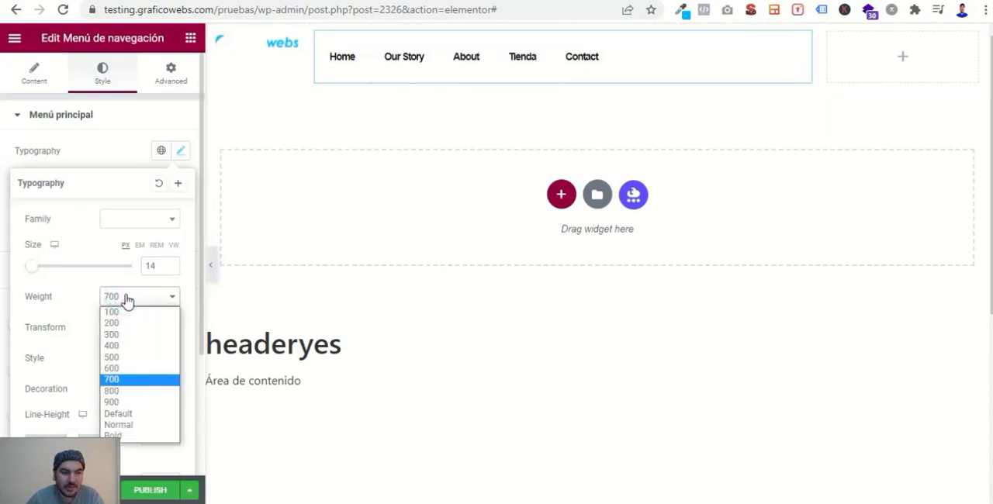
pyautogui.click(129, 347)
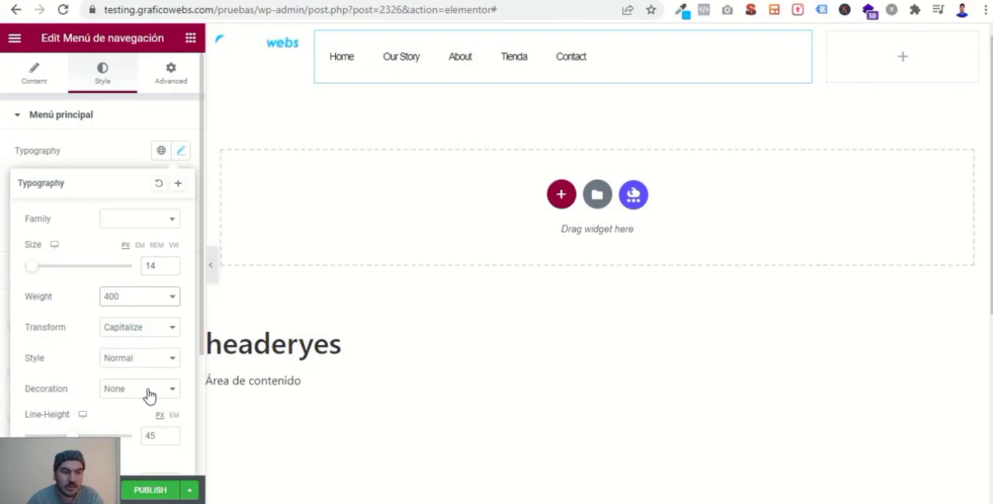
pyautogui.click(150, 332)
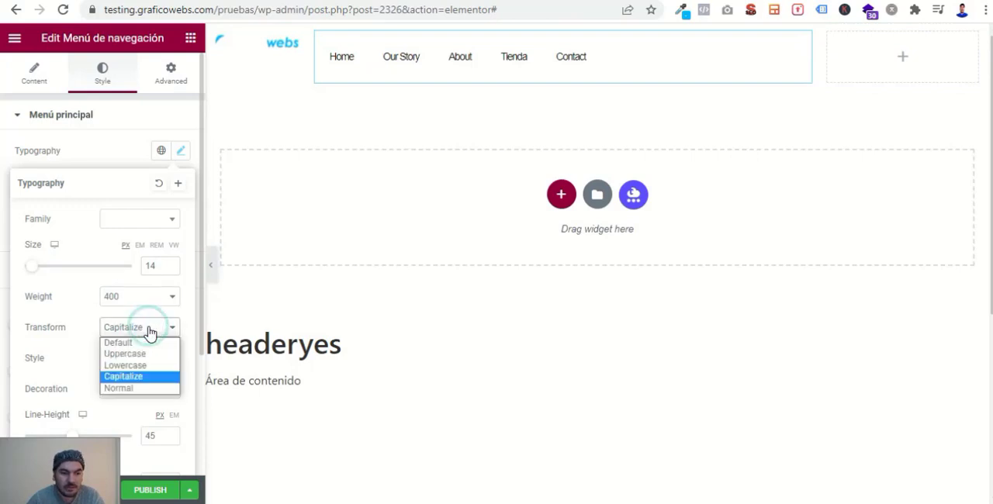
pyautogui.click(124, 353)
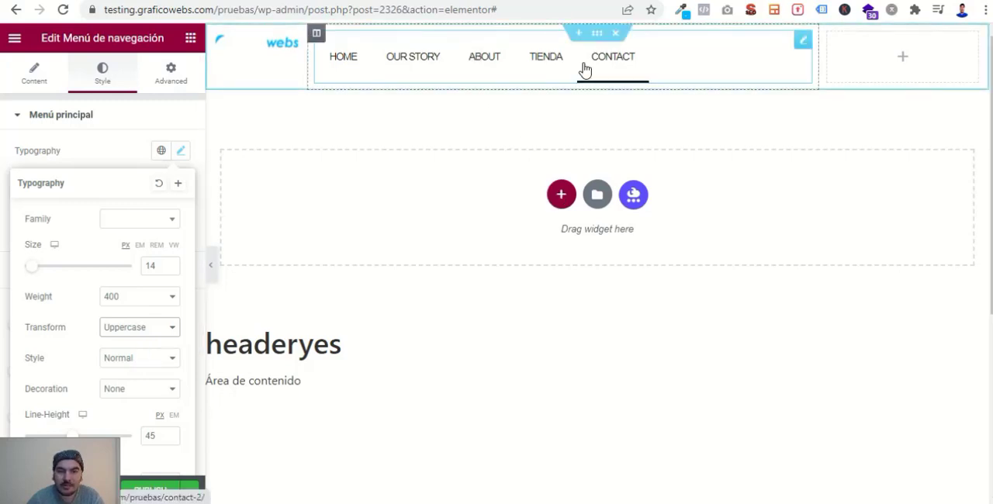
# - Align the navigation menu's items to the right within its column
pyautogui.click(44, 88)
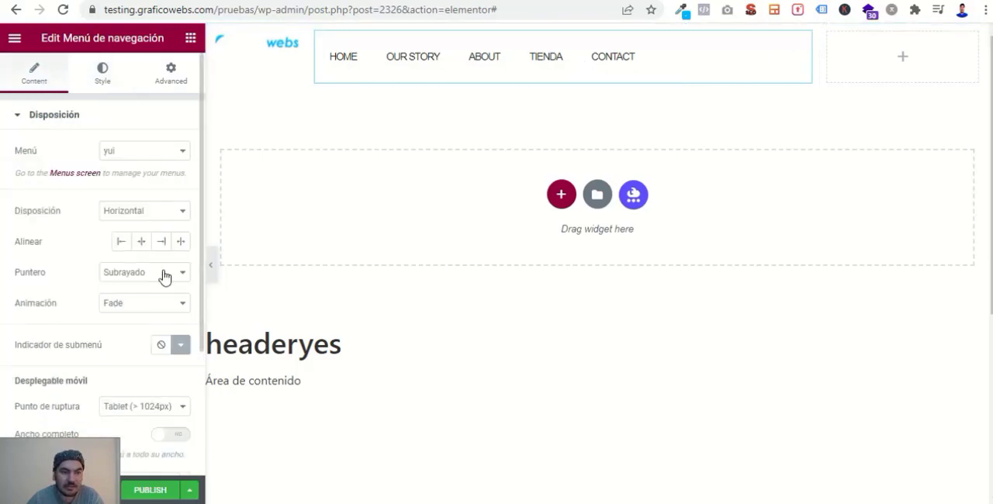
pyautogui.click(163, 245)
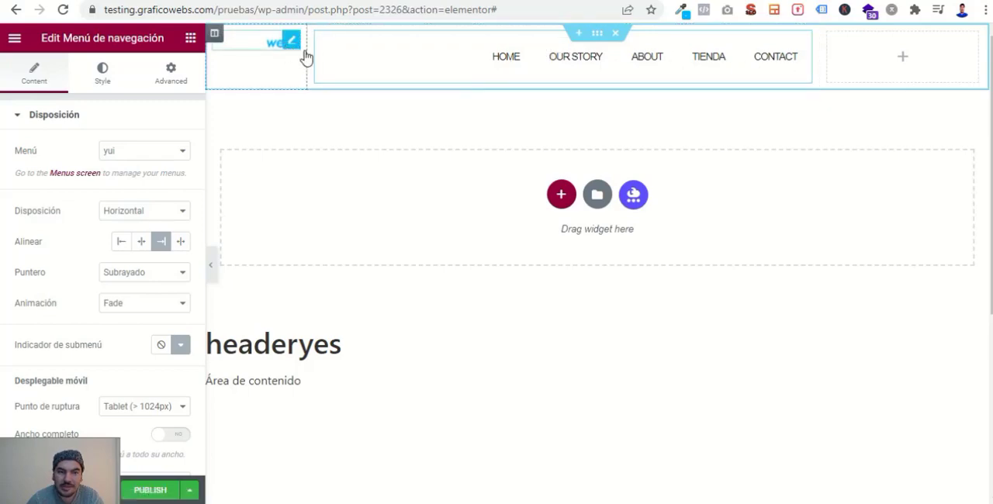
# - Set the navigation menu's hover text color to 00b5fd
pyautogui.click(106, 78)
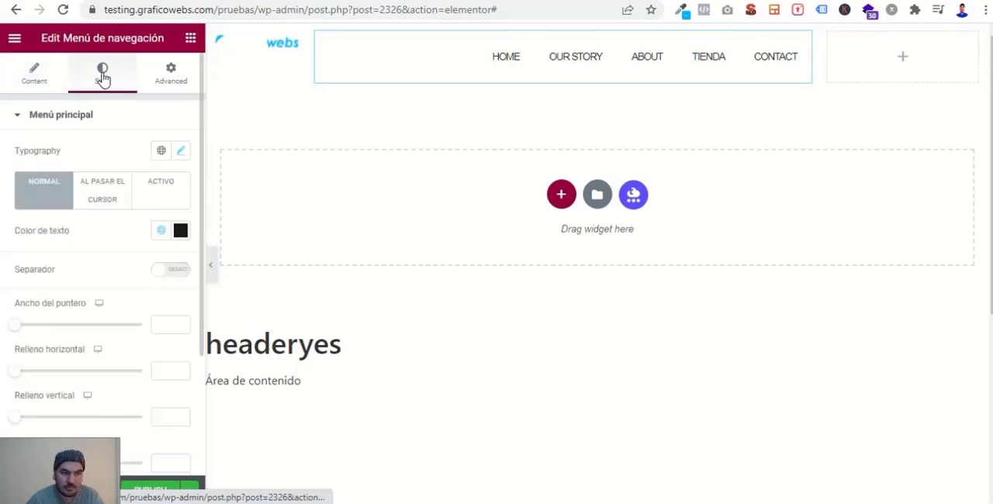
pyautogui.click(102, 194)
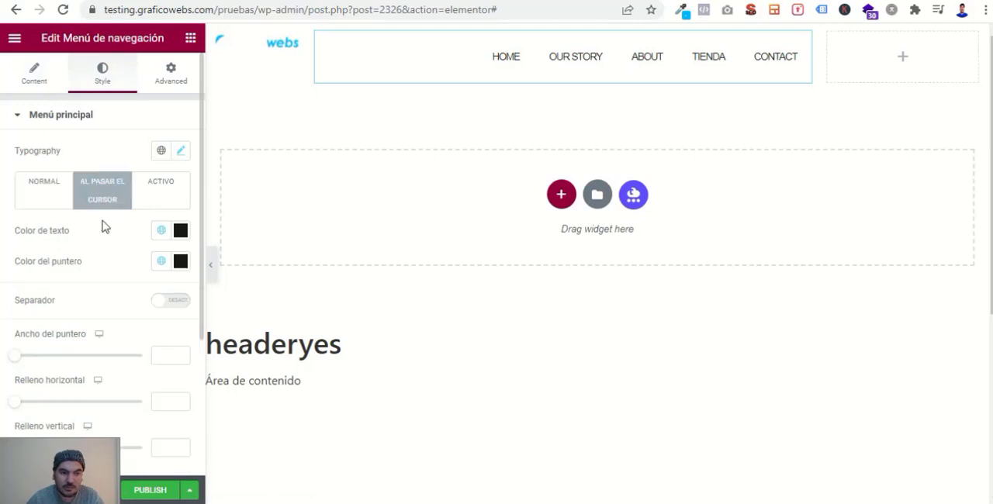
pyautogui.click(161, 232)
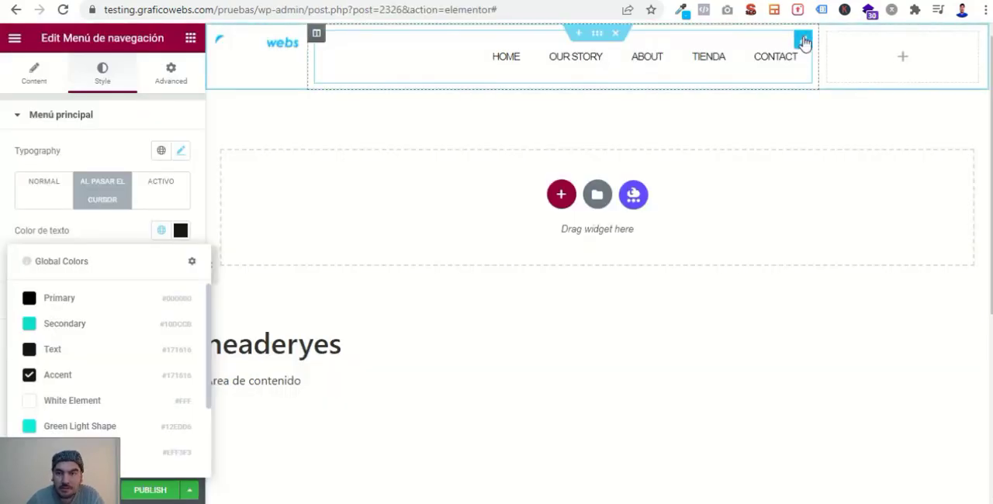
pyautogui.click(804, 42)
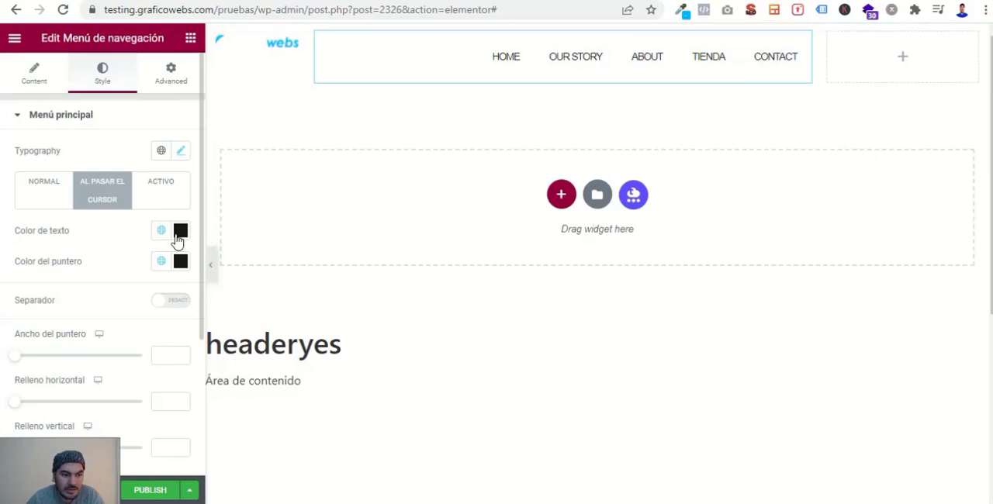
pyautogui.click(179, 236)
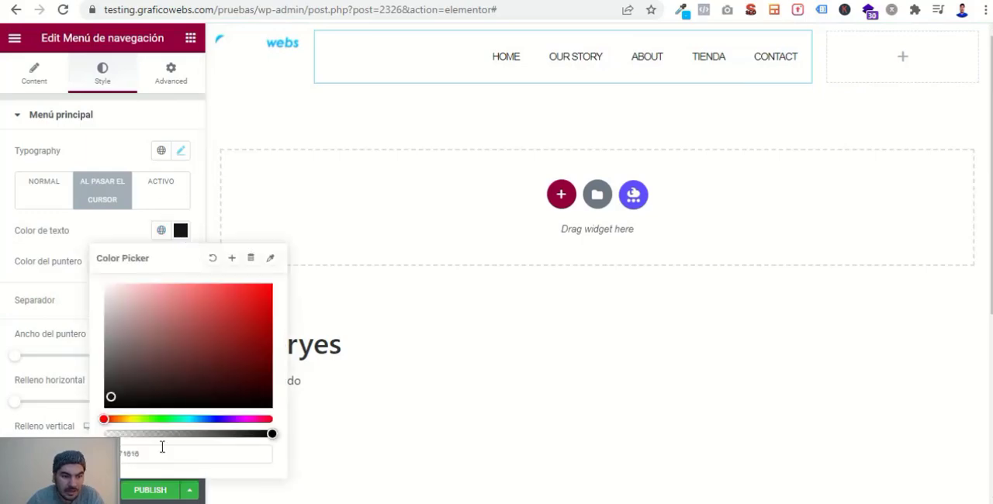
pyautogui.moveTo(157, 454); pyautogui.dragTo(98, 450)
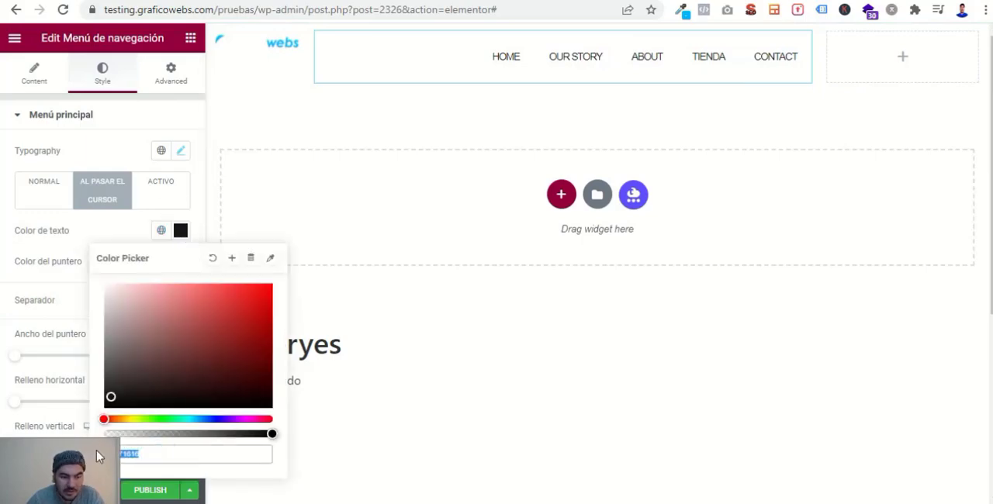
pyautogui.hotkey('ctrl', 'v')
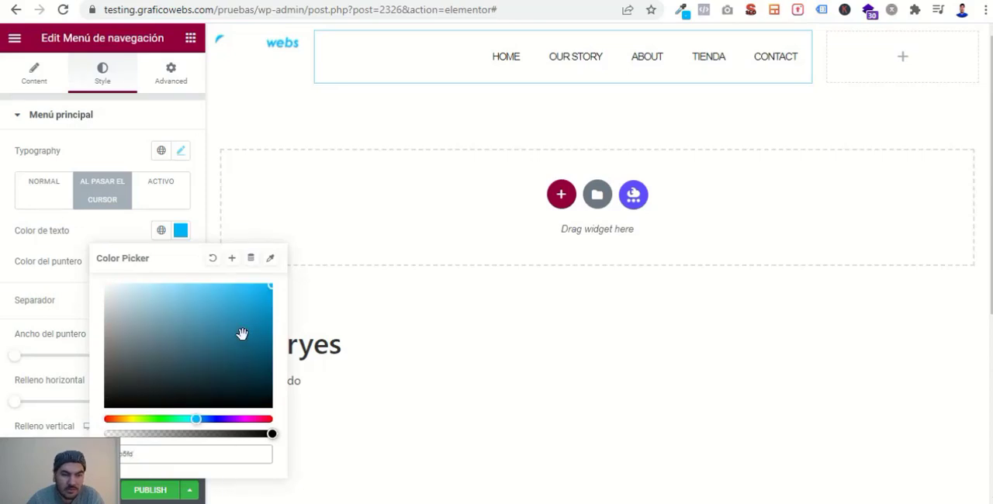
pyautogui.click(4, 281)
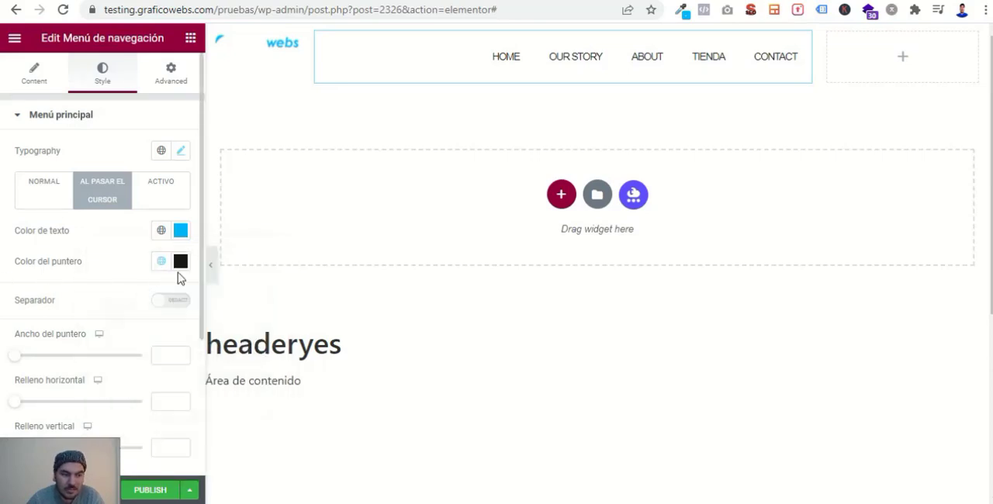
# - Set the navigation menu's hover pointer color to 00b5fd
pyautogui.click(180, 261)
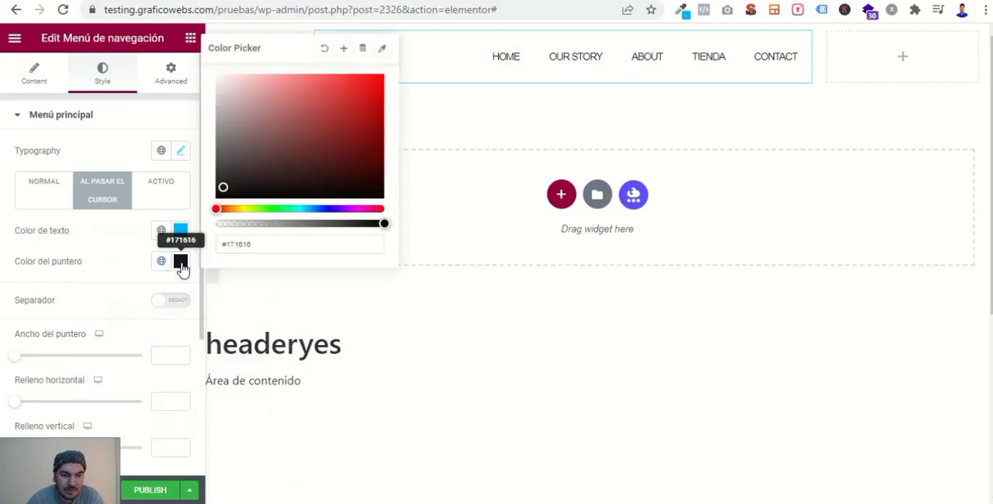
pyautogui.tripleClick(261, 245)
pyautogui.write('#00b5fe')
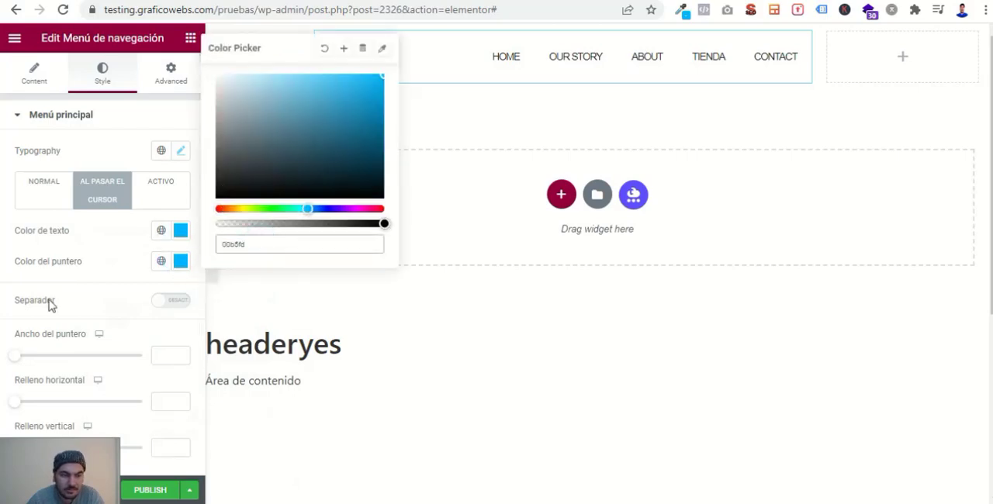
pyautogui.click(8, 284)
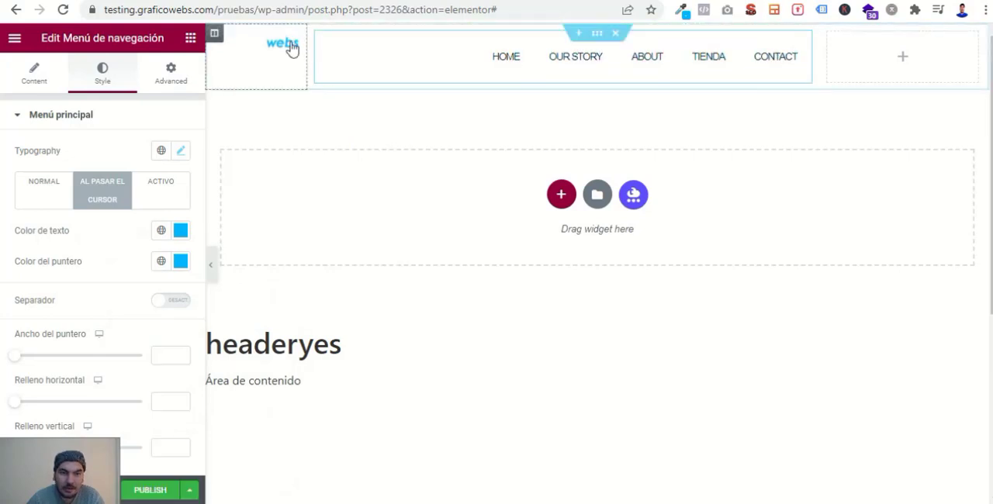
# - Widen the logo column slightly and set the header section's boxed content width to 1140
pyautogui.moveTo(312, 54); pyautogui.dragTo(353, 66)
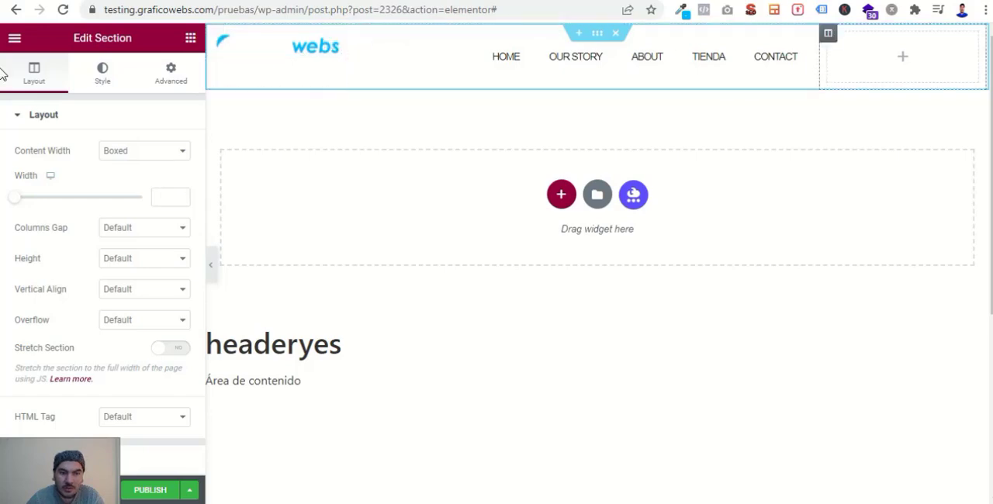
pyautogui.click(166, 198)
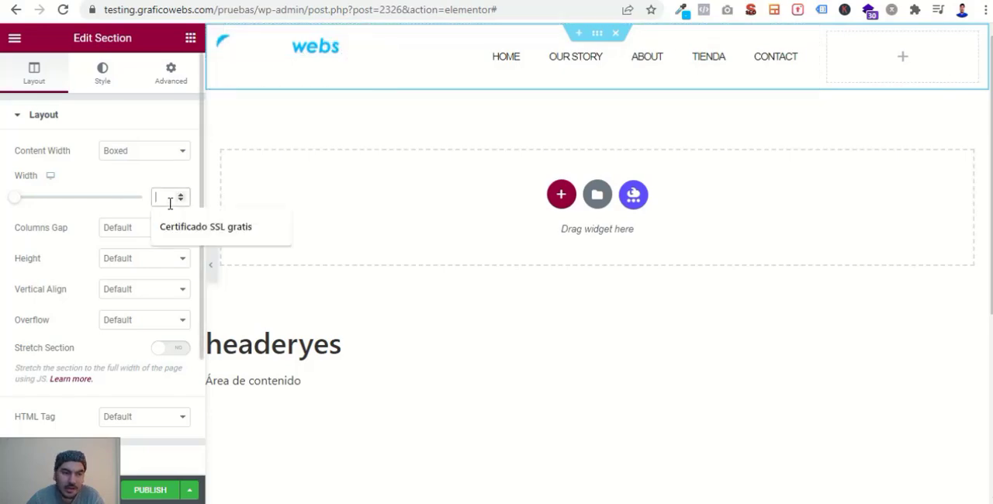
pyautogui.write('1140')
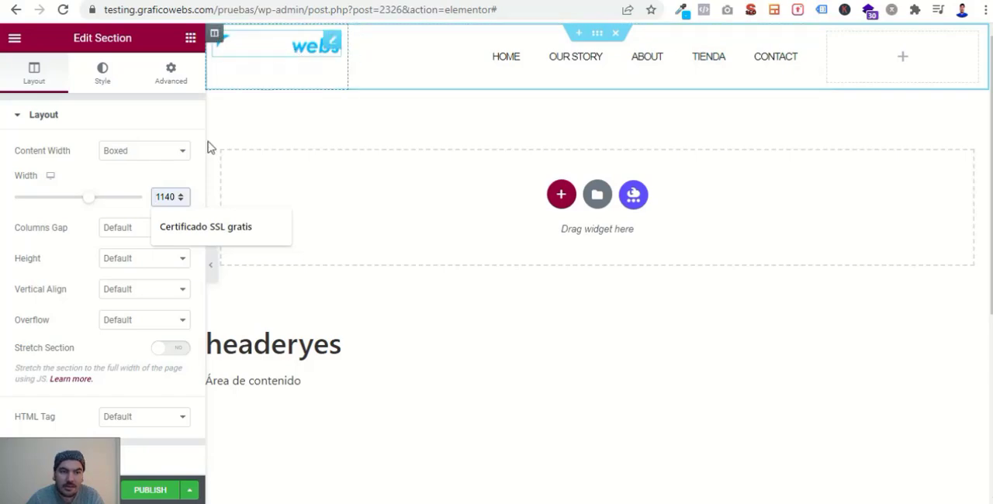
# - Try the Fit To Screen and Min Height options for the header section's height and restore Default
pyautogui.click(132, 264)
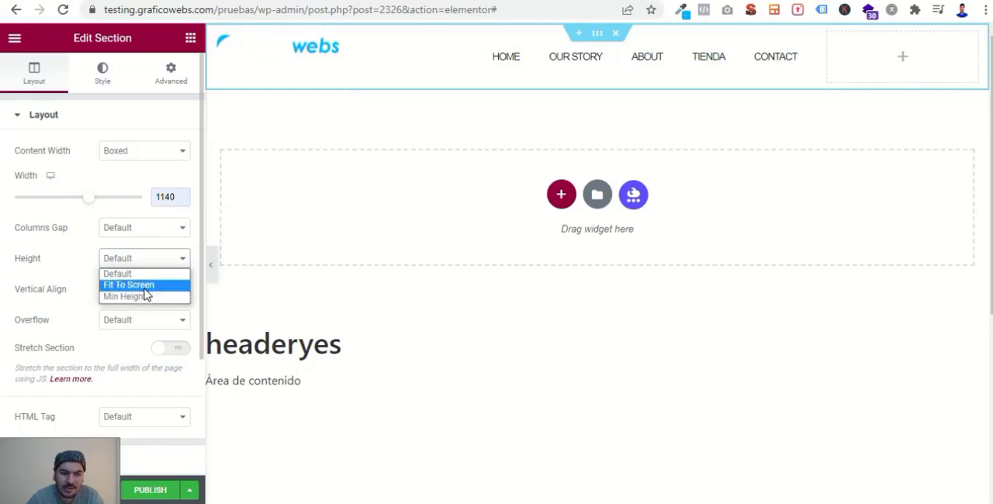
pyautogui.click(154, 286)
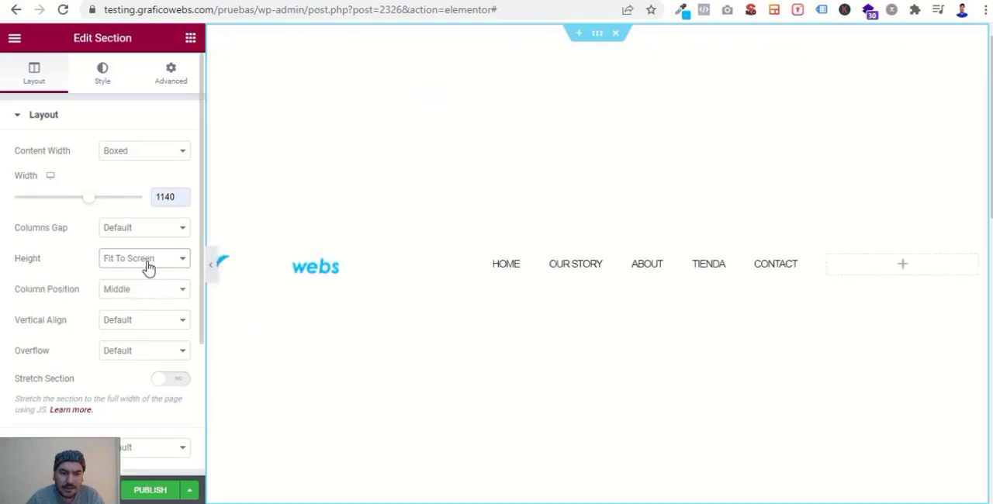
pyautogui.click(150, 267)
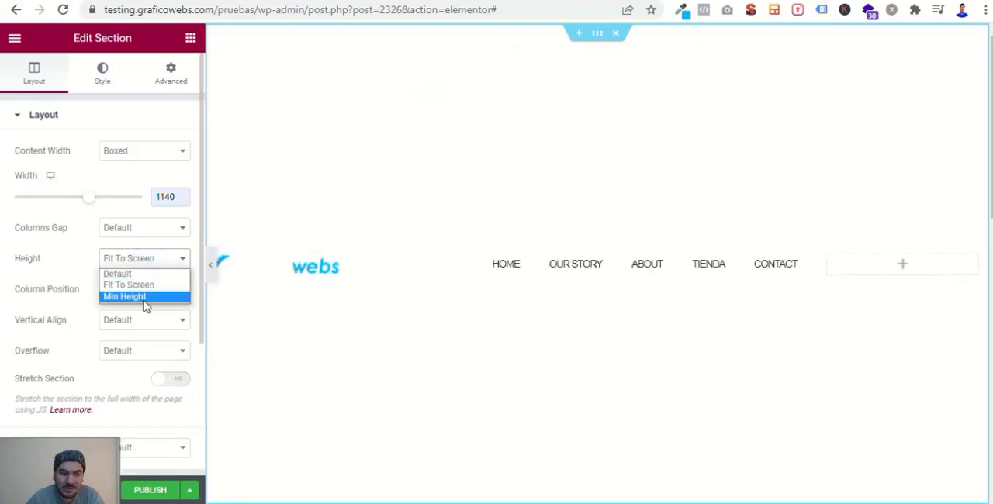
pyautogui.click(144, 297)
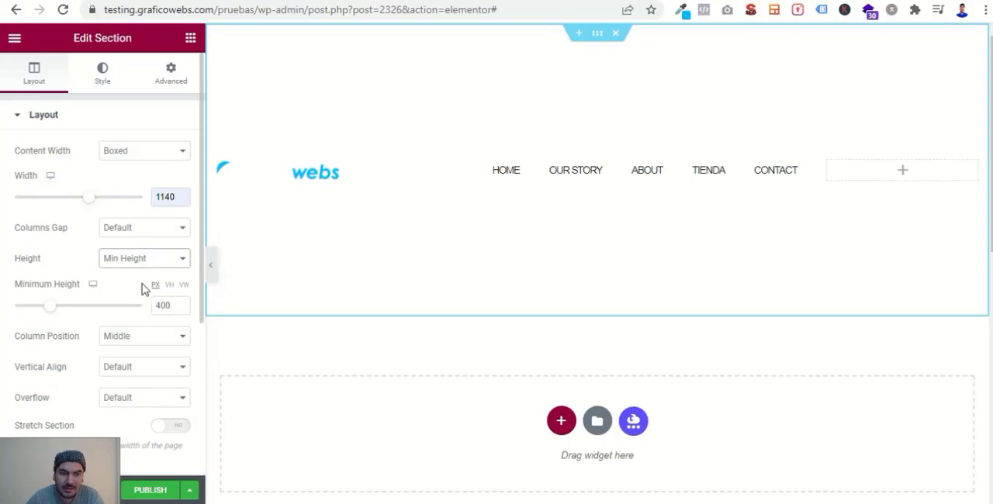
pyautogui.click(130, 257)
pyautogui.click(127, 273)
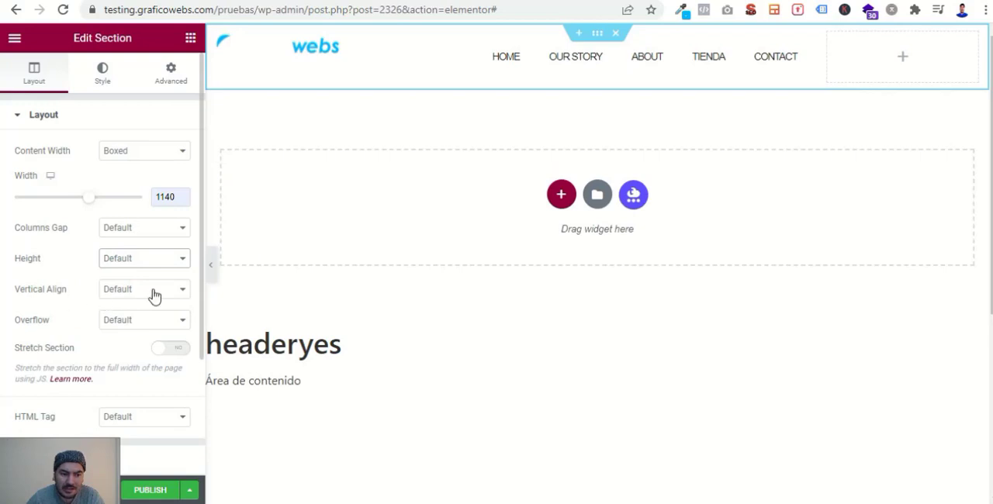
# - Set the header section's vertical alignment to Middle
pyautogui.click(153, 291)
pyautogui.click(126, 326)
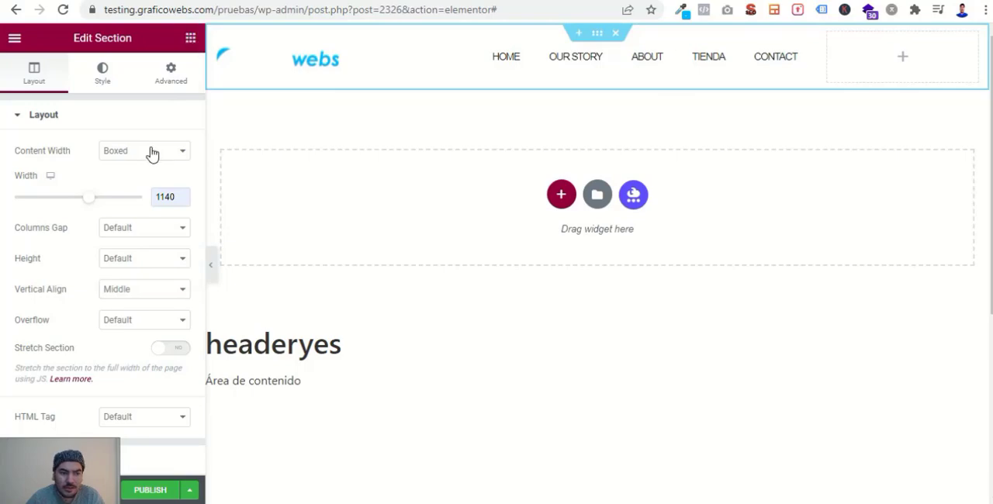
# - Add a Button widget to the empty third column of the header
pyautogui.click(190, 40)
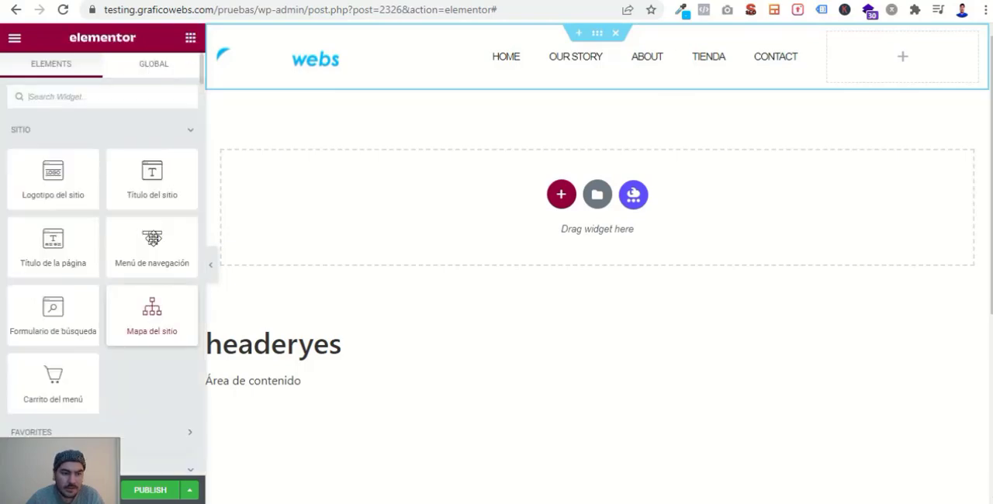
pyautogui.scroll(-5, 123, 304)
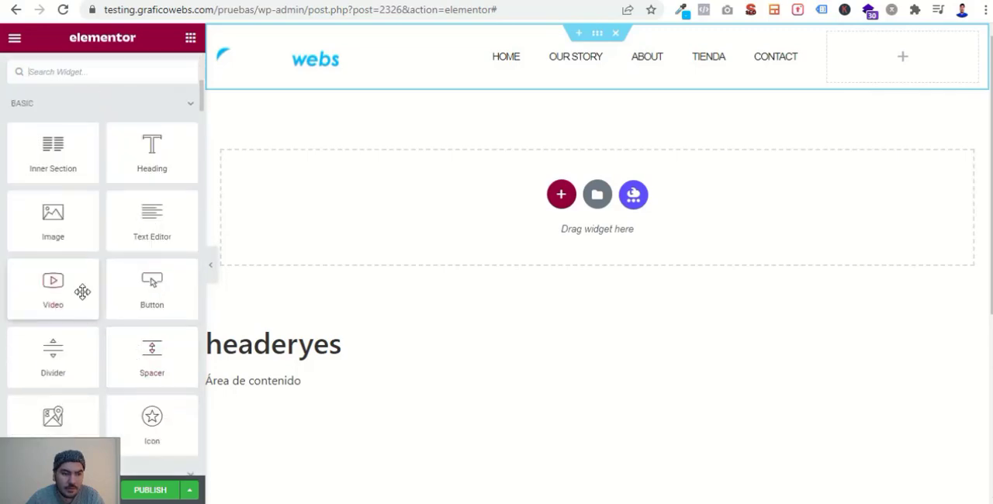
pyautogui.moveTo(155, 284); pyautogui.dragTo(891, 55)
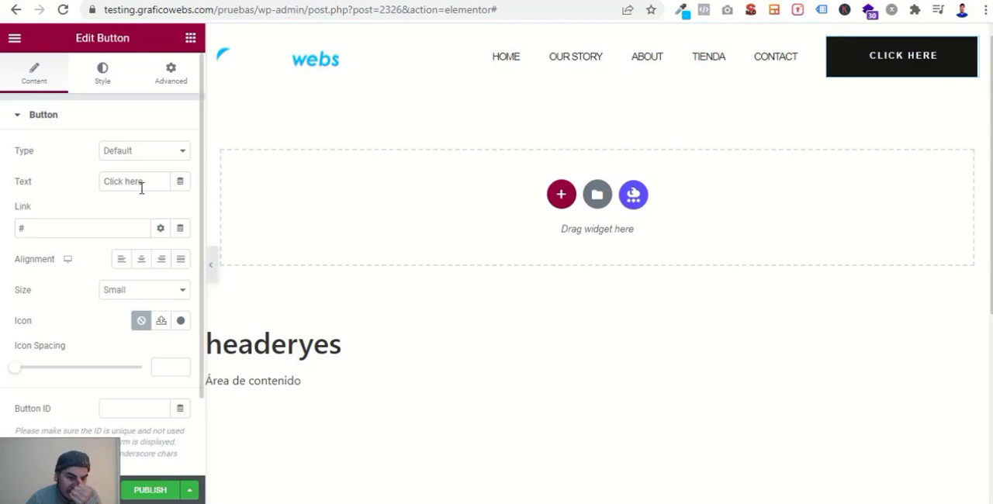
# - Change the button's text to CALL NOW
pyautogui.moveTo(147, 182); pyautogui.dragTo(101, 190)
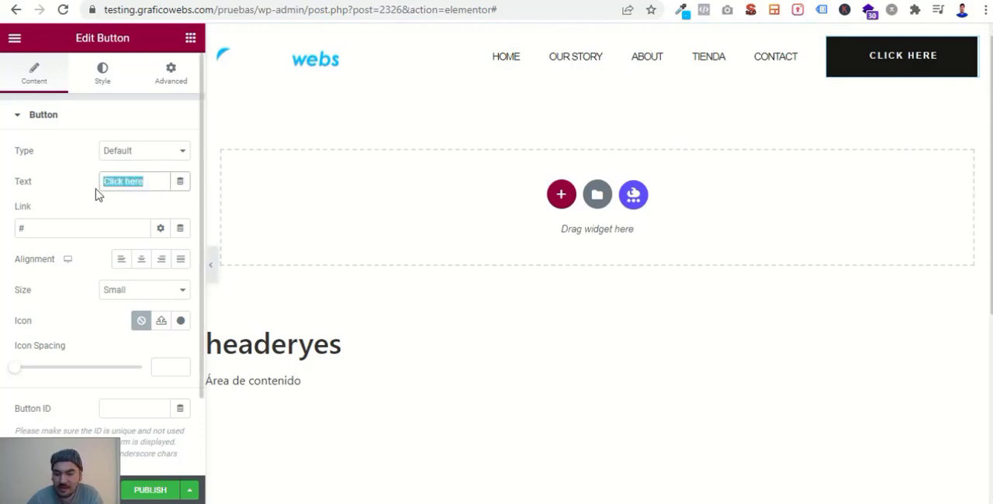
pyautogui.write('CA')
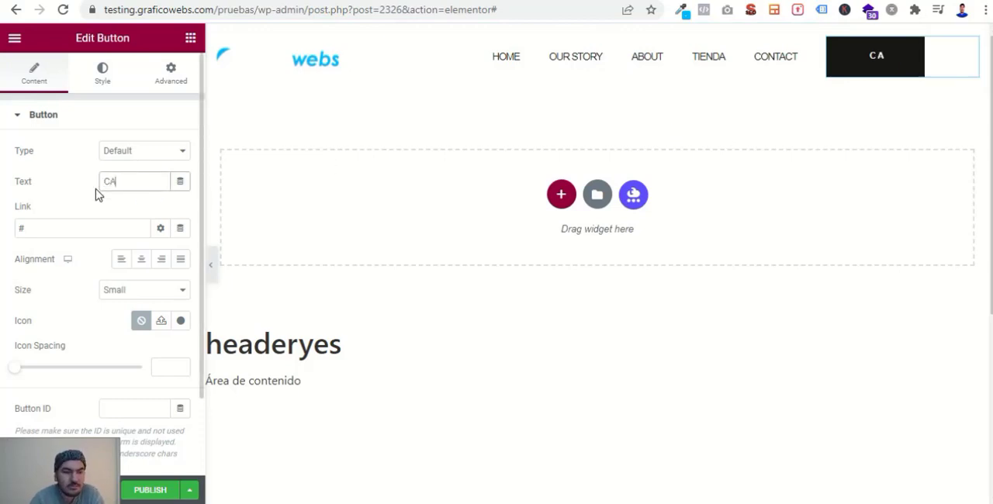
pyautogui.write('LL NO')
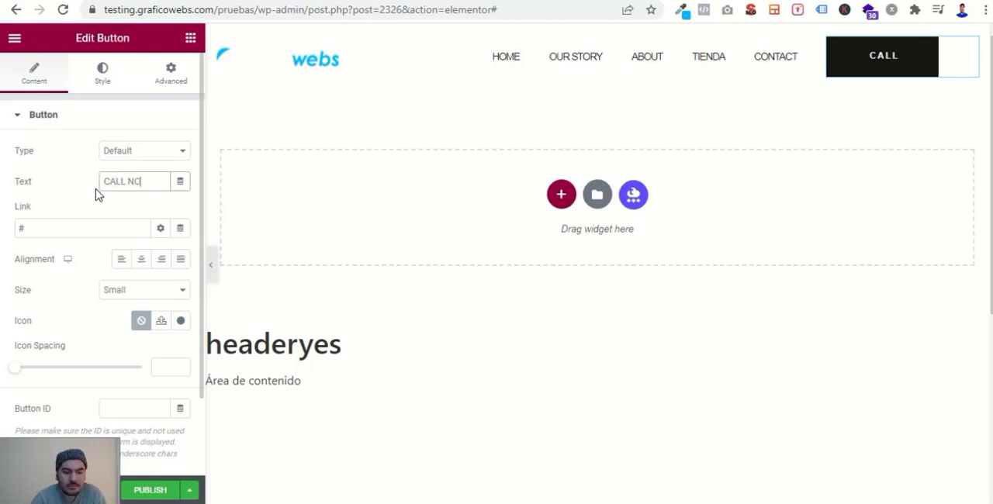
pyautogui.write('W')
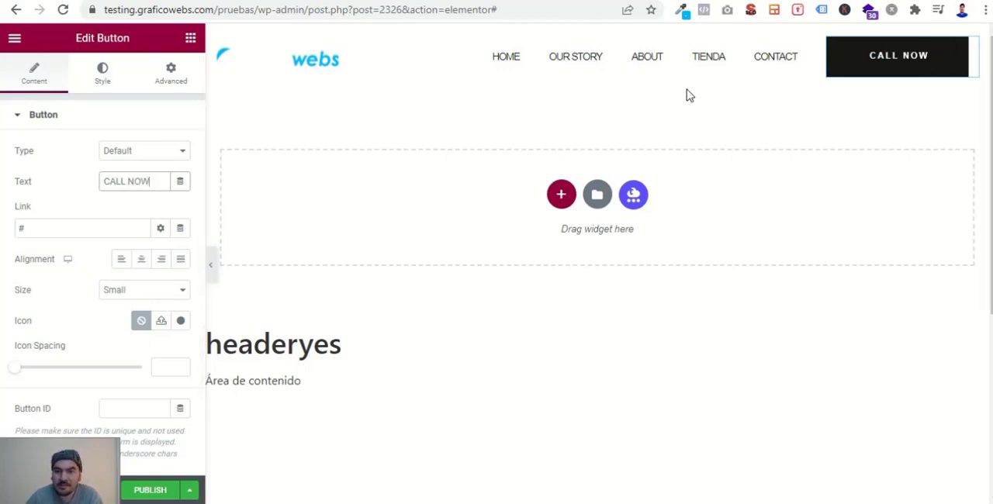
# - Set the CALL NOW button's background color to 00b5fd
pyautogui.click(107, 89)
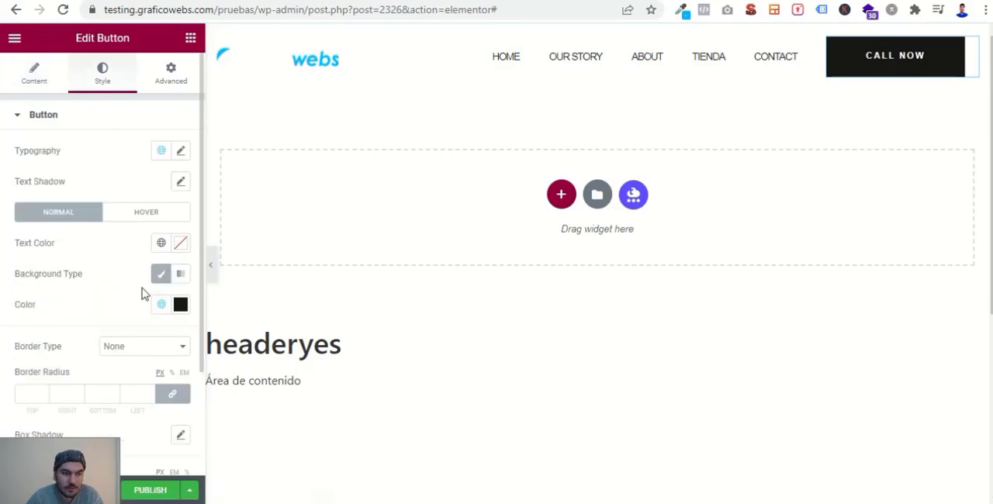
pyautogui.click(181, 305)
pyautogui.moveTo(186, 267); pyautogui.dragTo(99, 270)
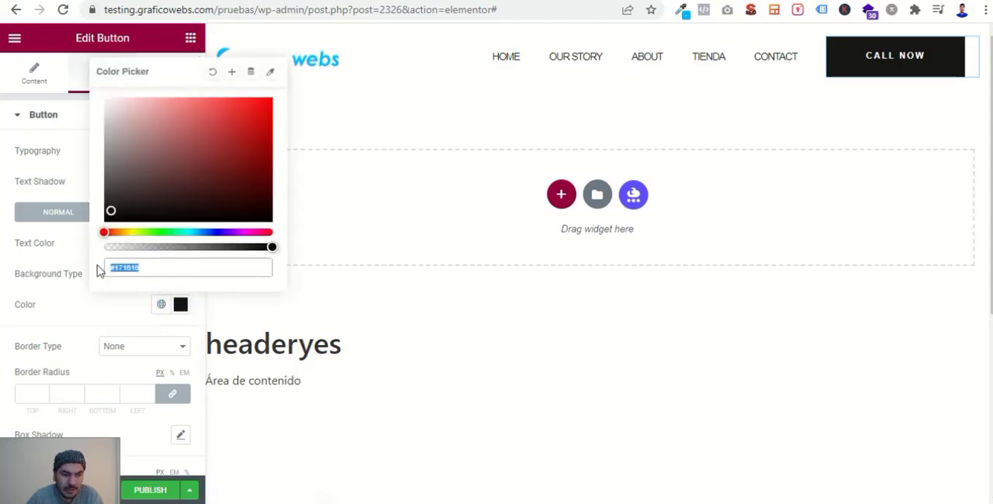
pyautogui.write('00b5fd')
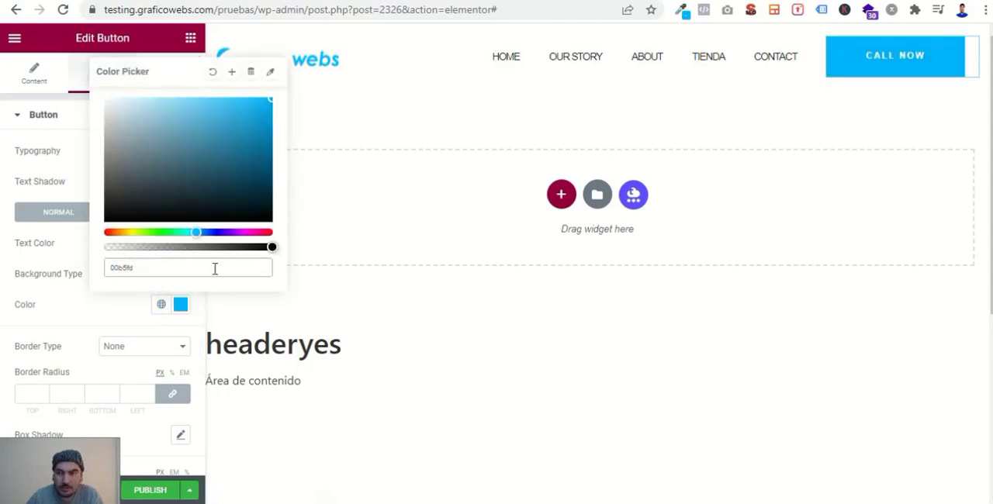
# - Round the CALL NOW button with a 25 px border radius on all corners, comparing it with the example page's button
pyautogui.click(583, 38)
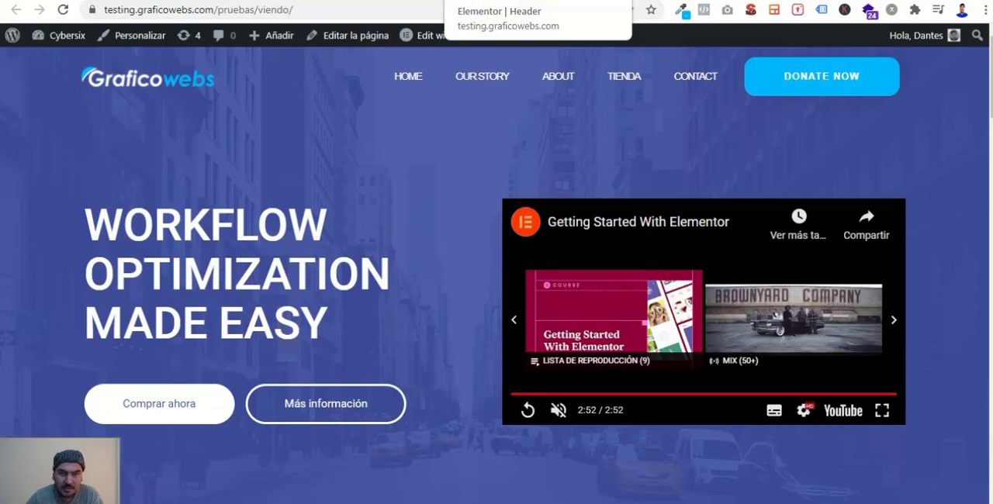
pyautogui.click(311, 0)
pyautogui.scroll(-3, 31, 395)
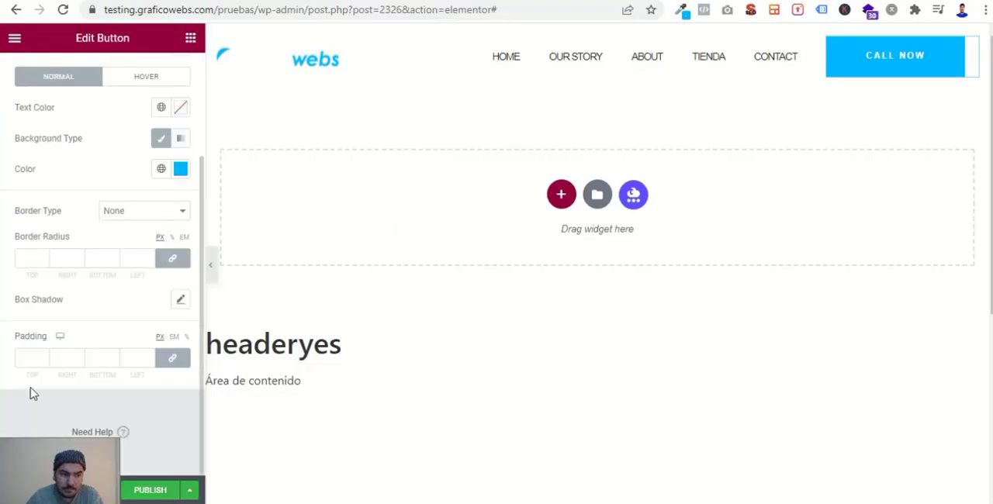
pyautogui.click(23, 258)
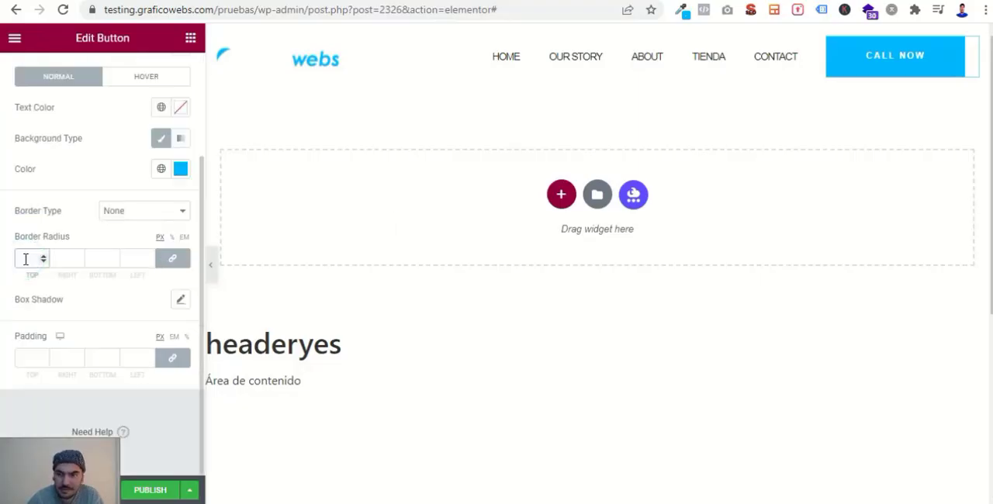
pyautogui.write('25')
pyautogui.click(2, 279)
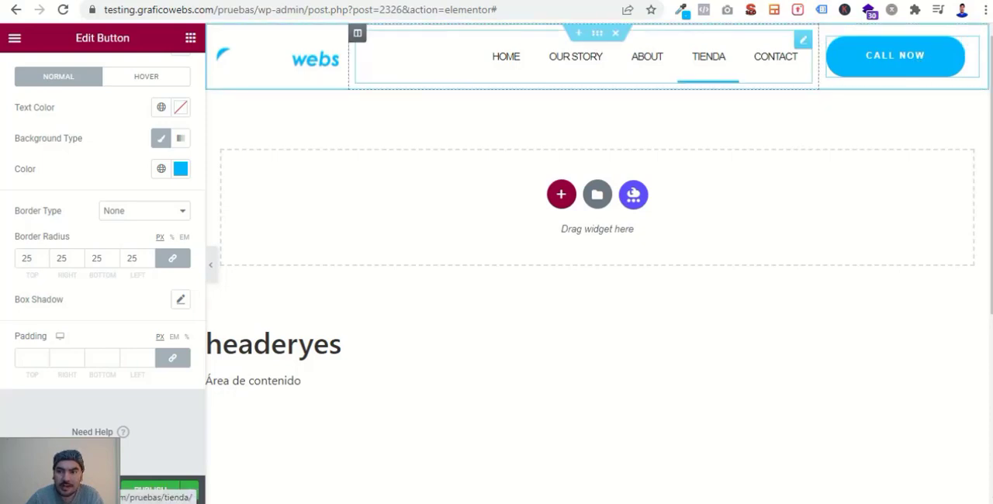
pyautogui.click(590, 1)
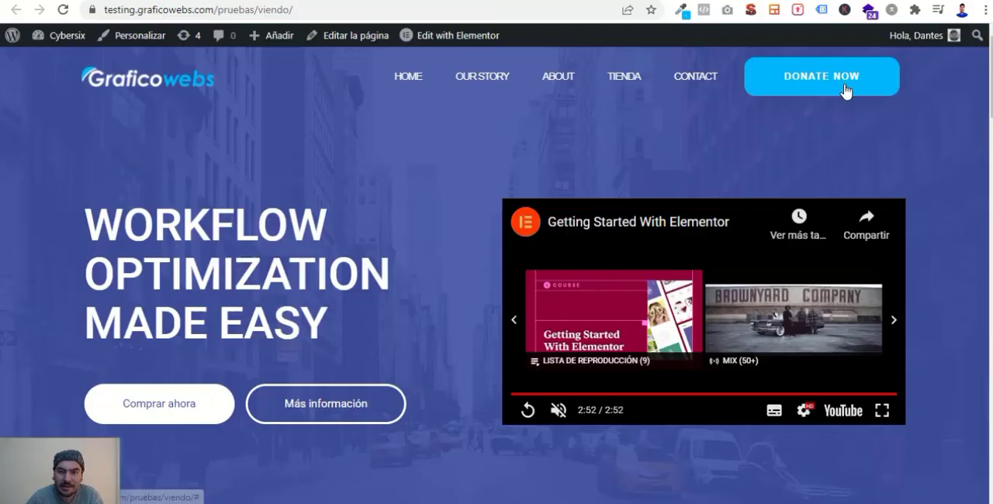
# - Set the navigation menu's normal text color to white (FFFFFF)
pyautogui.click(329, 1)
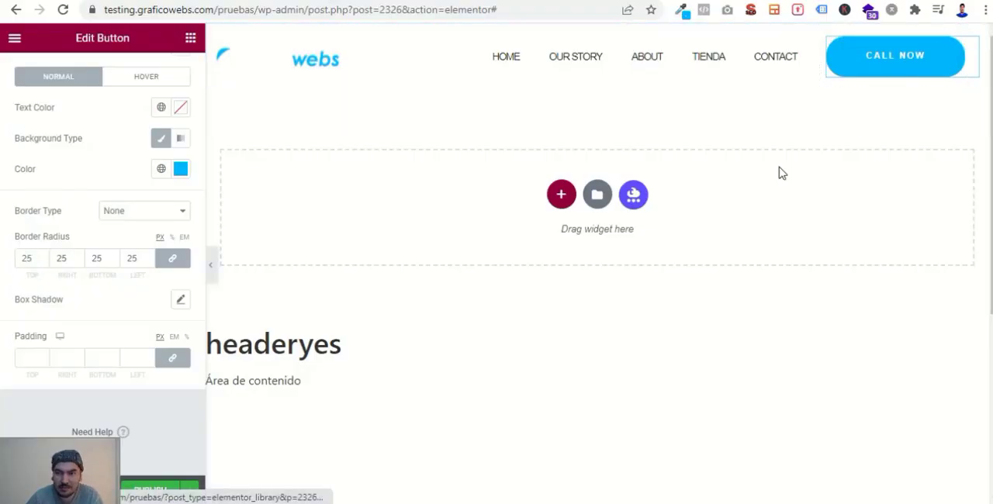
pyautogui.scroll(2, 107, 308)
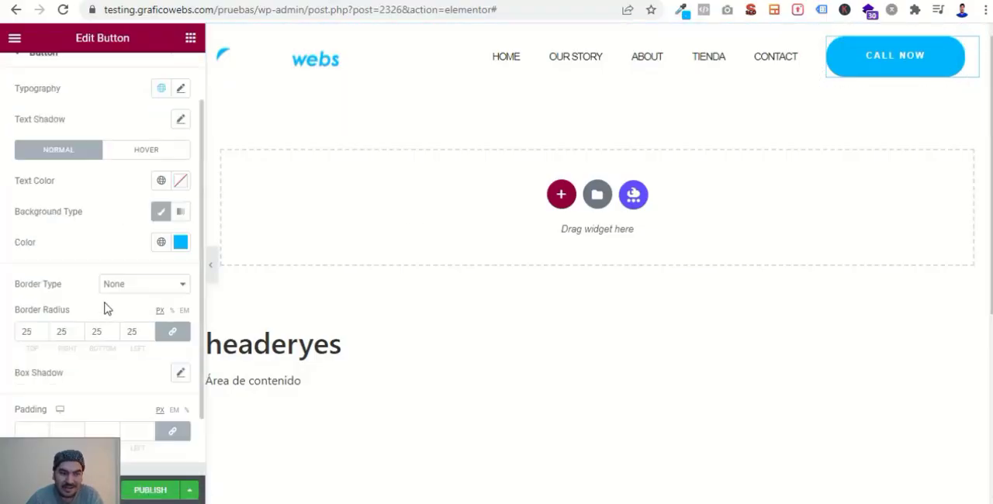
pyautogui.scroll(-2, 76, 376)
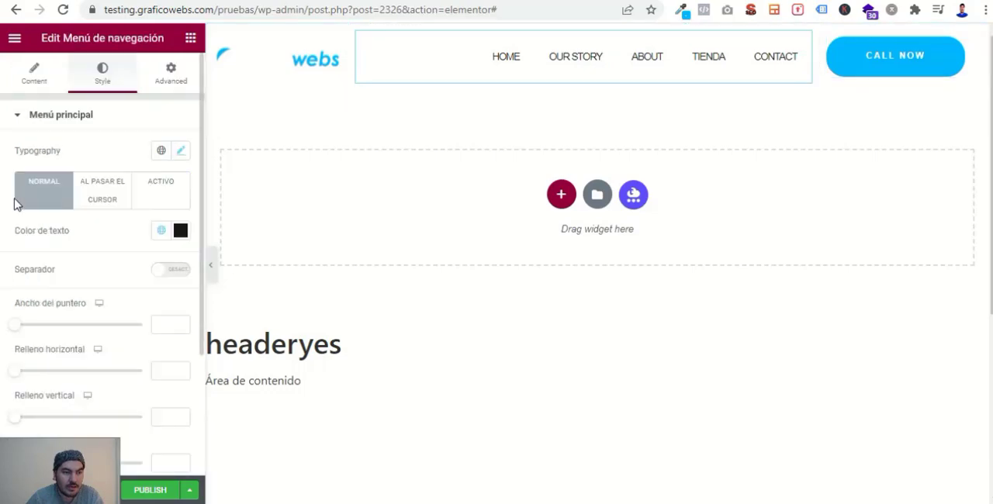
pyautogui.click(181, 232)
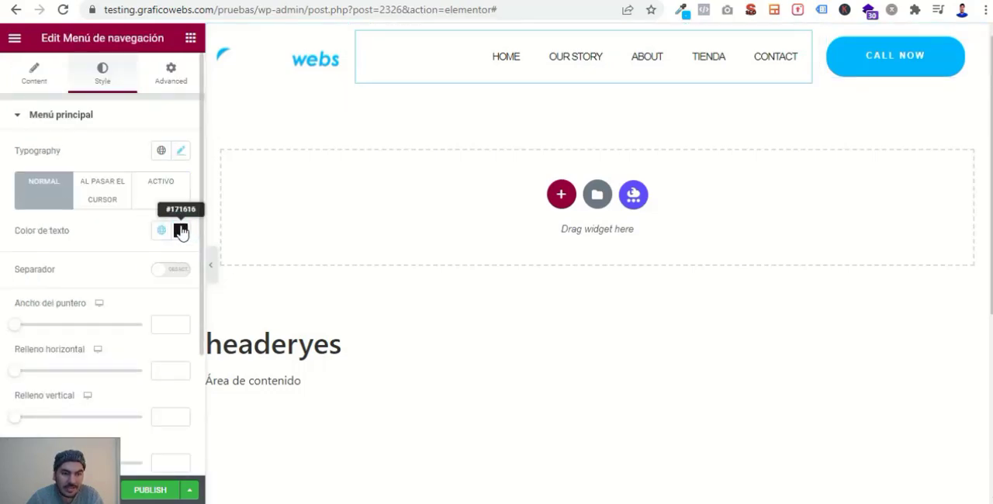
pyautogui.click(104, 283)
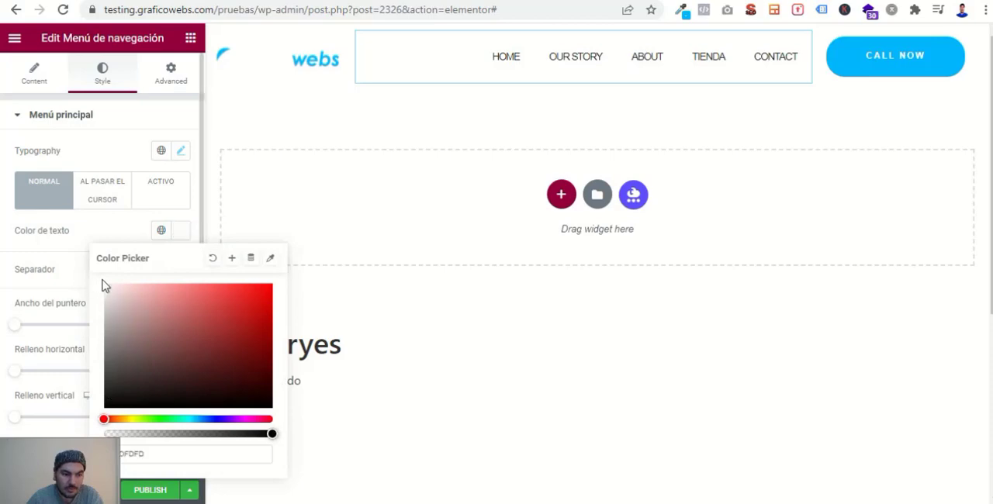
pyautogui.click(3, 273)
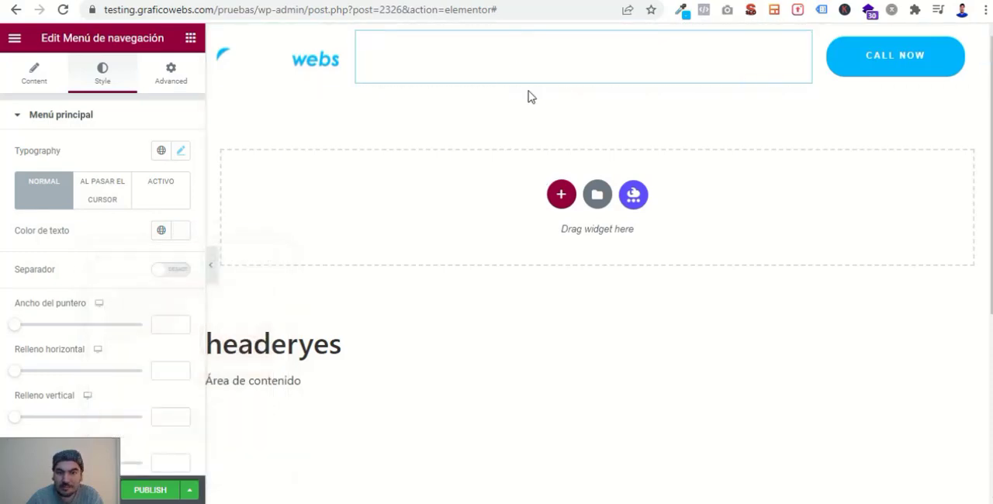
# - Start publishing the header template and add a display condition that includes Única > Páginas
pyautogui.click(164, 492)
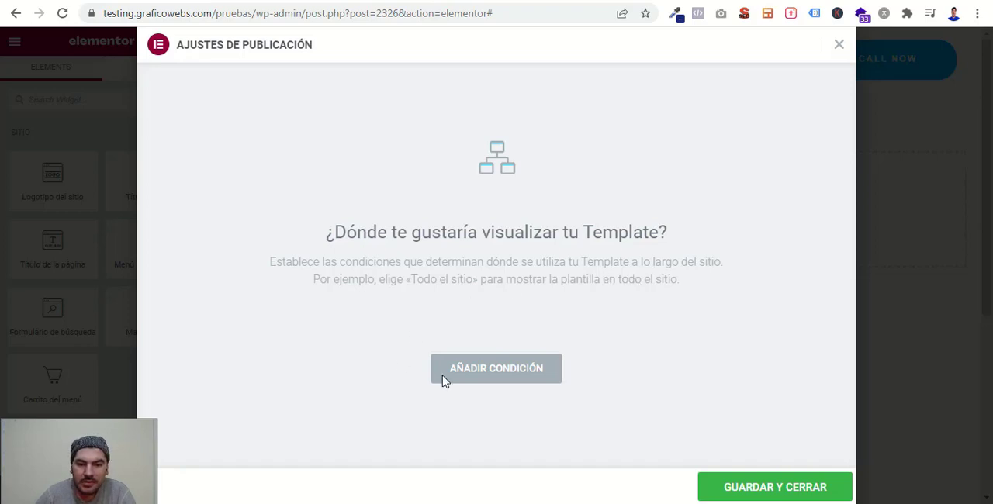
pyautogui.click(523, 377)
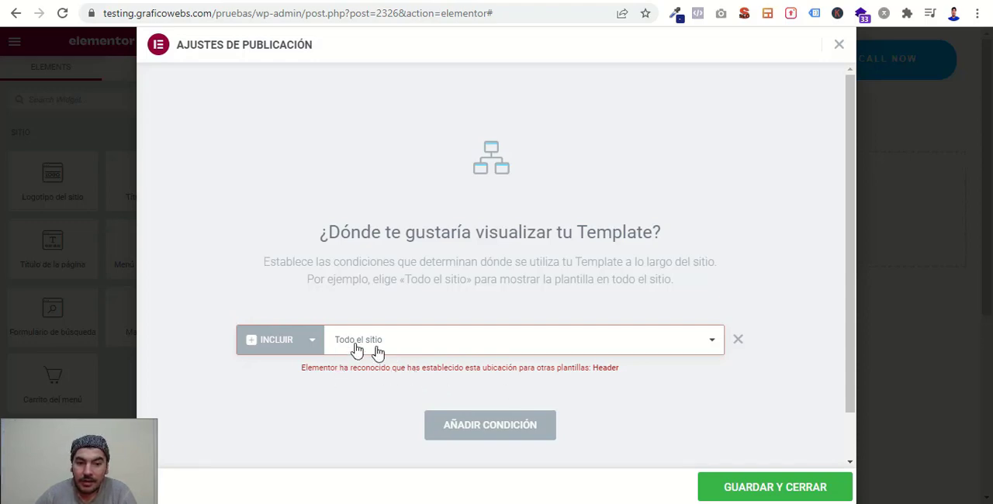
pyautogui.click(422, 347)
pyautogui.click(357, 396)
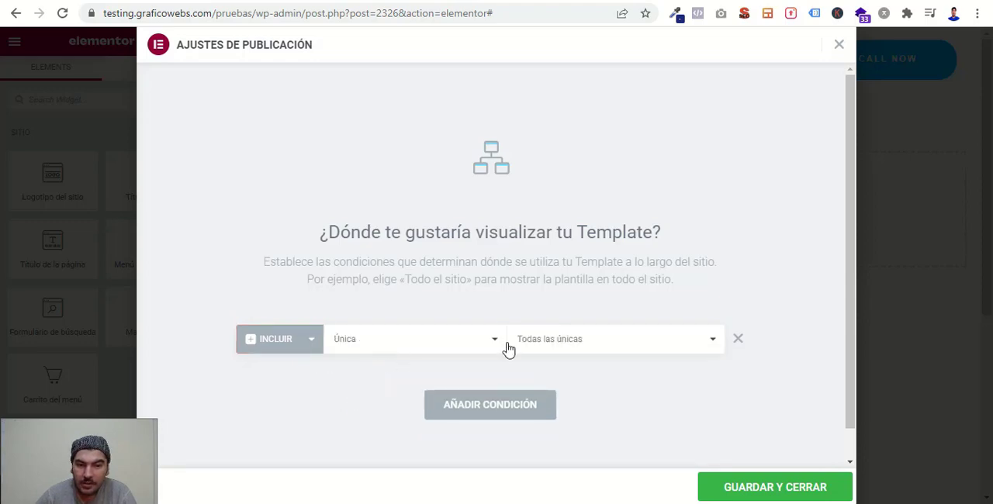
pyautogui.click(598, 346)
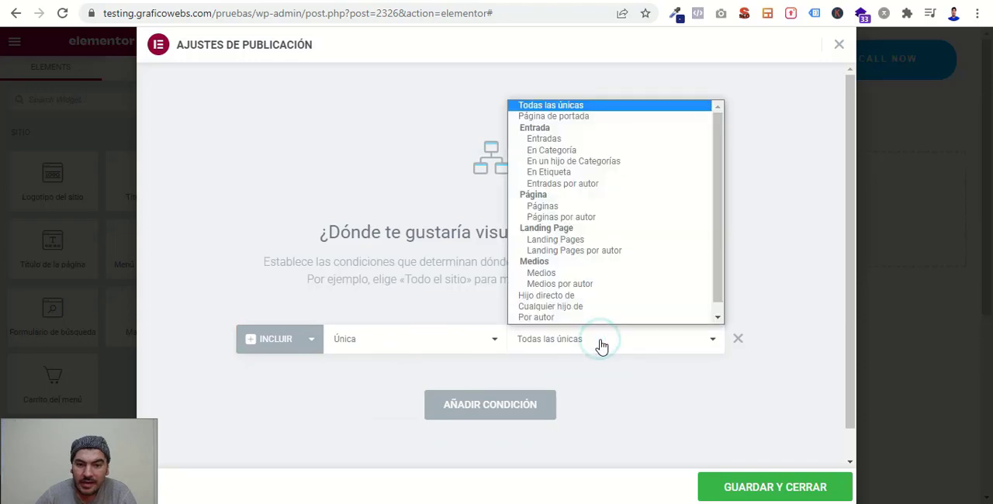
pyautogui.click(563, 206)
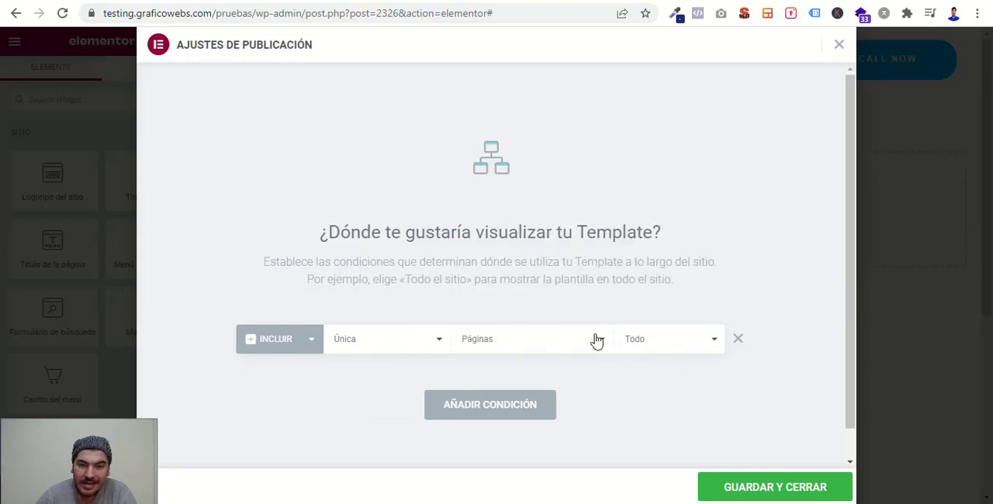
# - Limit the display condition to the page named Header, then save and close the publish settings
pyautogui.click(658, 342)
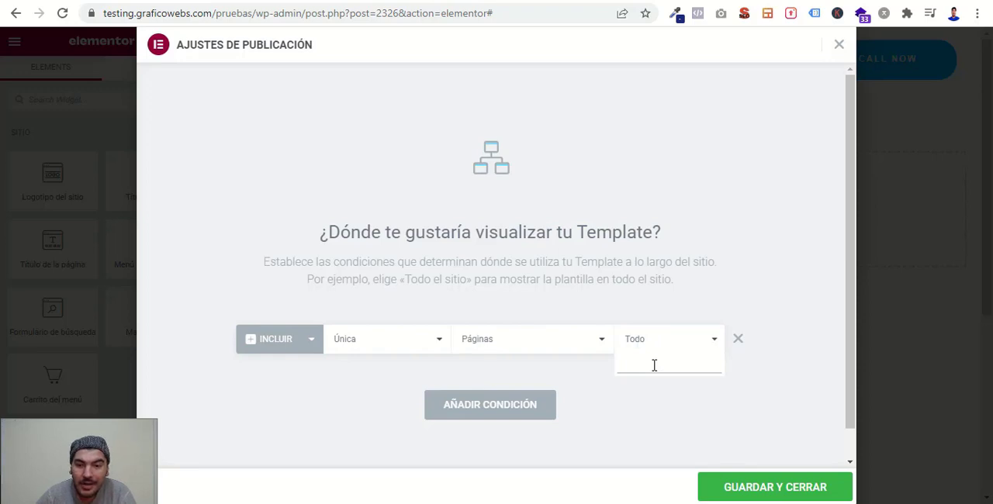
pyautogui.click(654, 365)
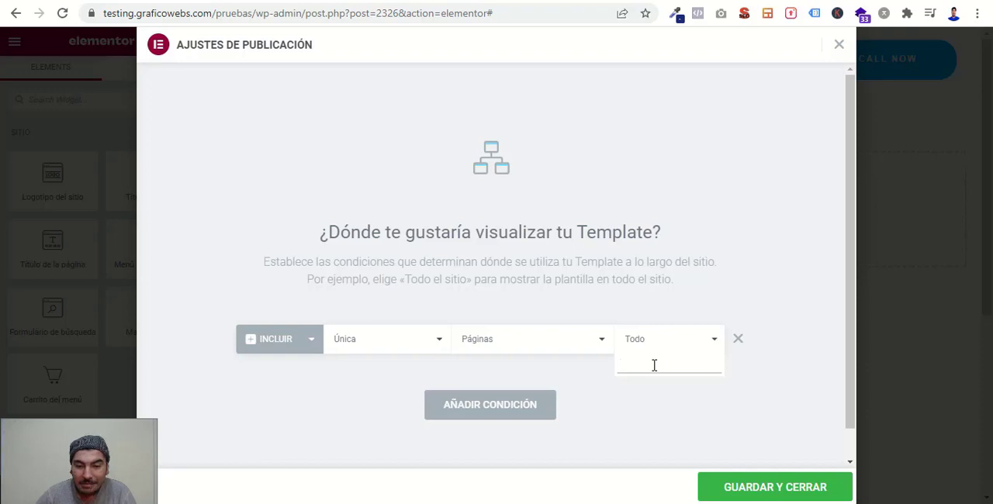
pyautogui.write('h')
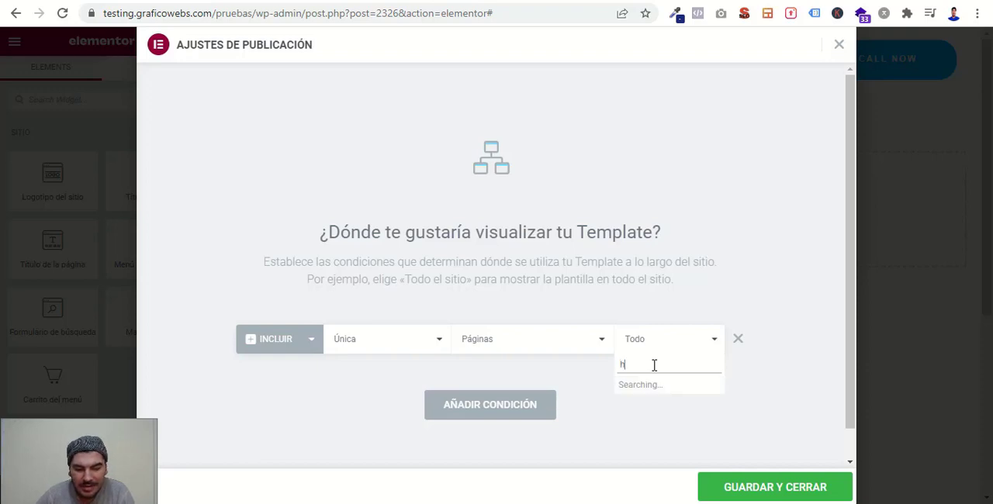
pyautogui.write('eader')
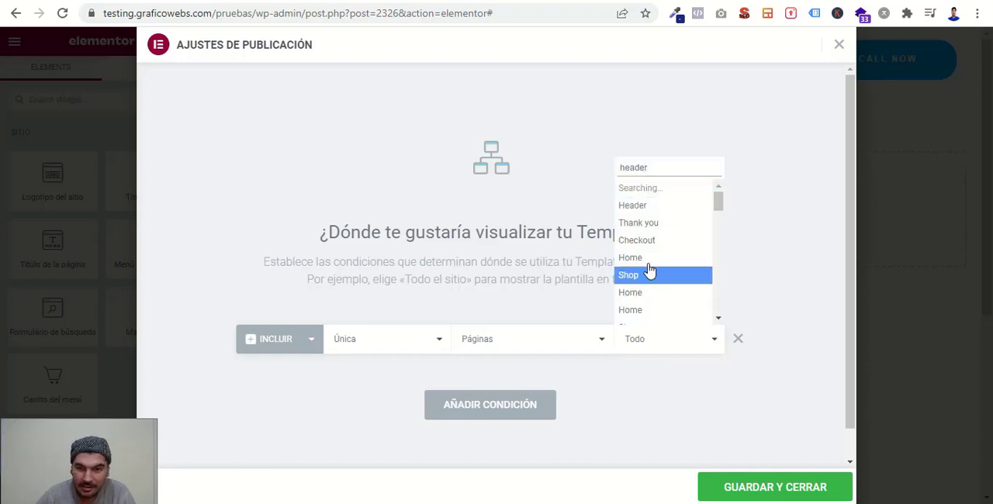
pyautogui.click(635, 321)
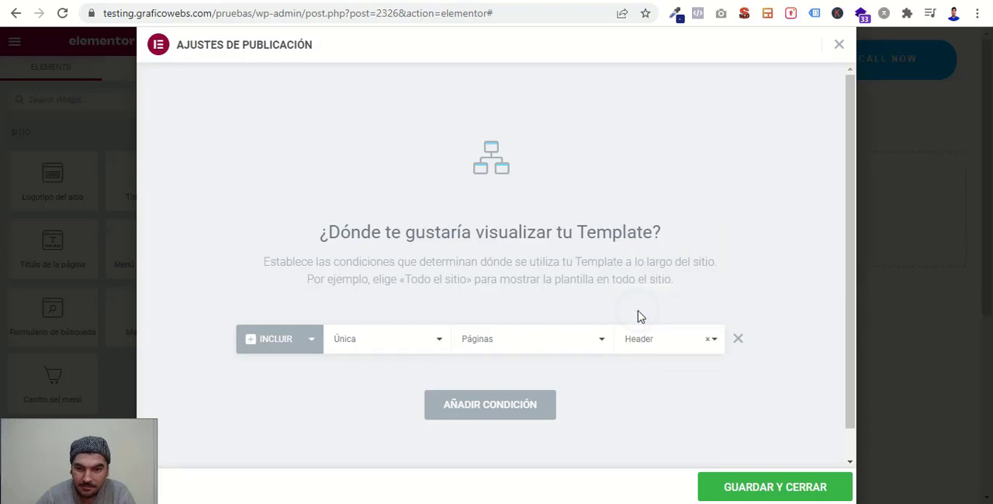
pyautogui.click(754, 492)
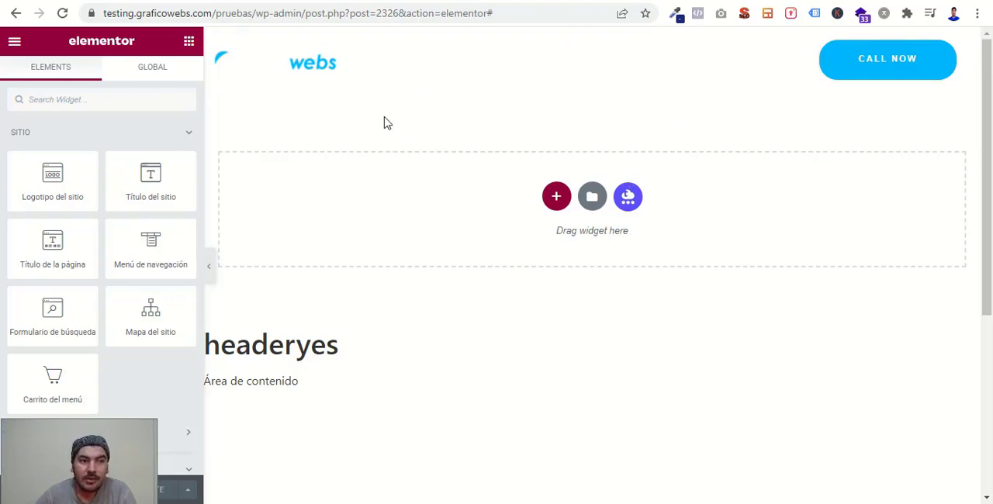
# - Switch to the Header page's editor and check in the page settings that its layout is Elementor Full Width
pyautogui.click(138, 0)
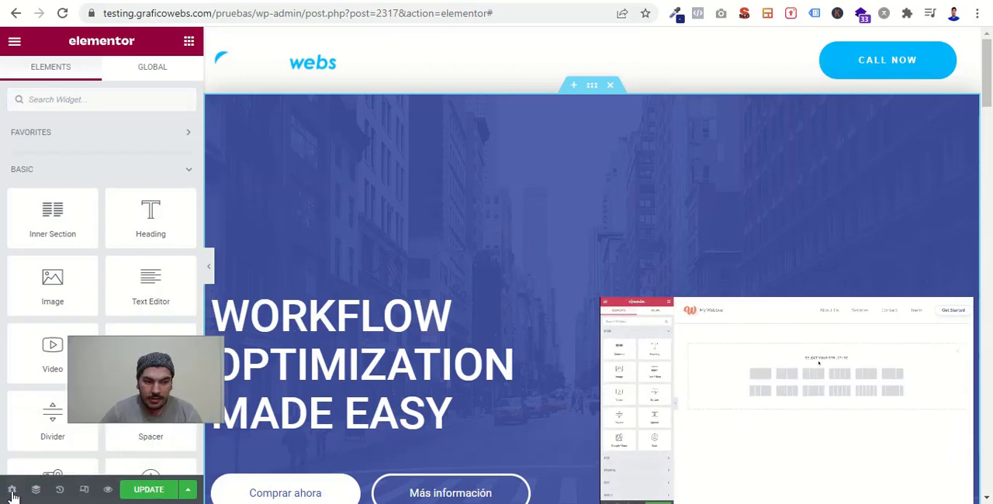
pyautogui.click(12, 491)
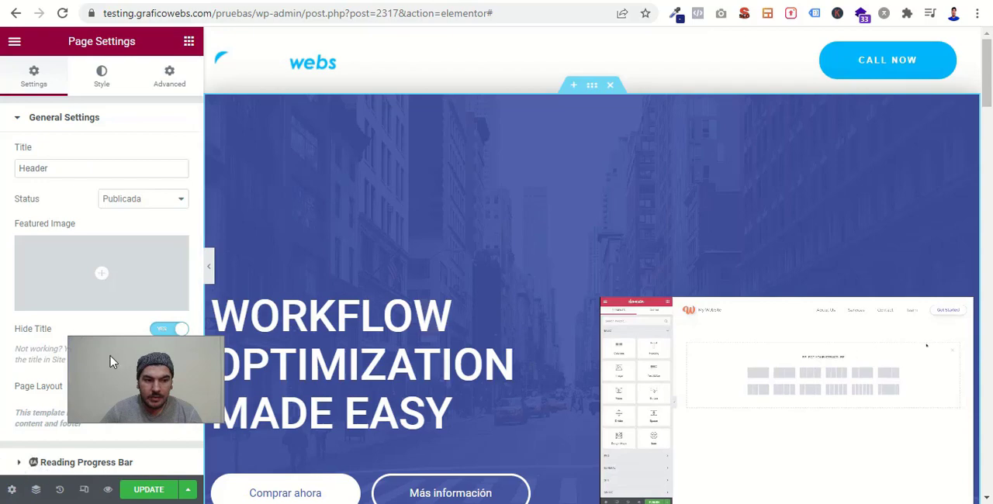
pyautogui.click(157, 389)
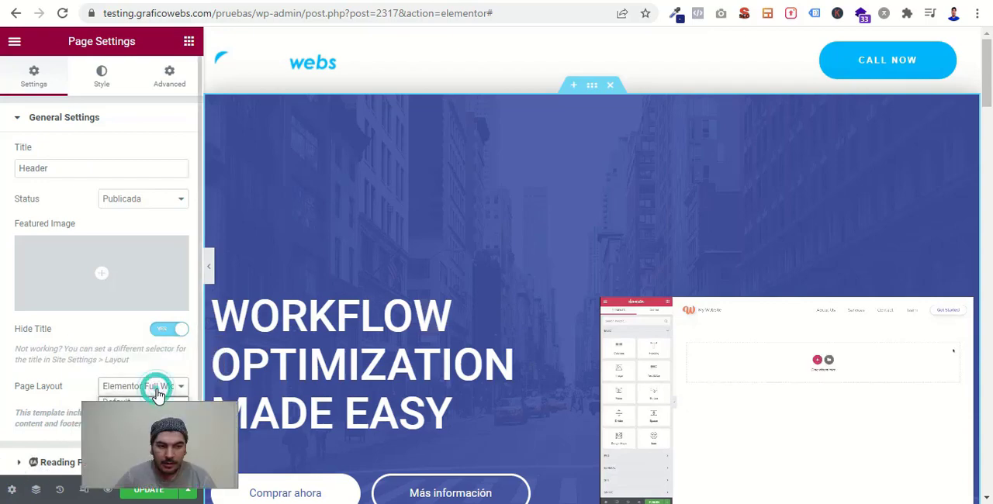
pyautogui.moveTo(139, 427); pyautogui.dragTo(145, 459)
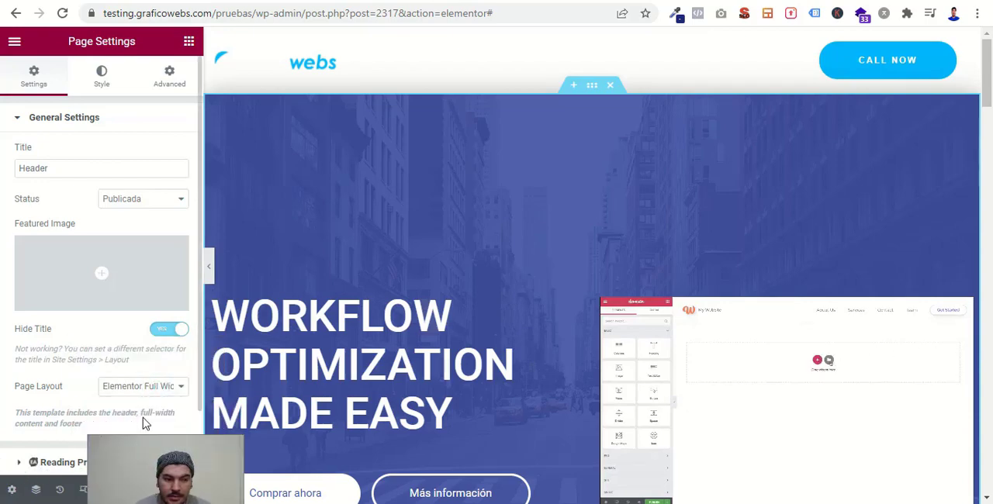
pyautogui.click(153, 388)
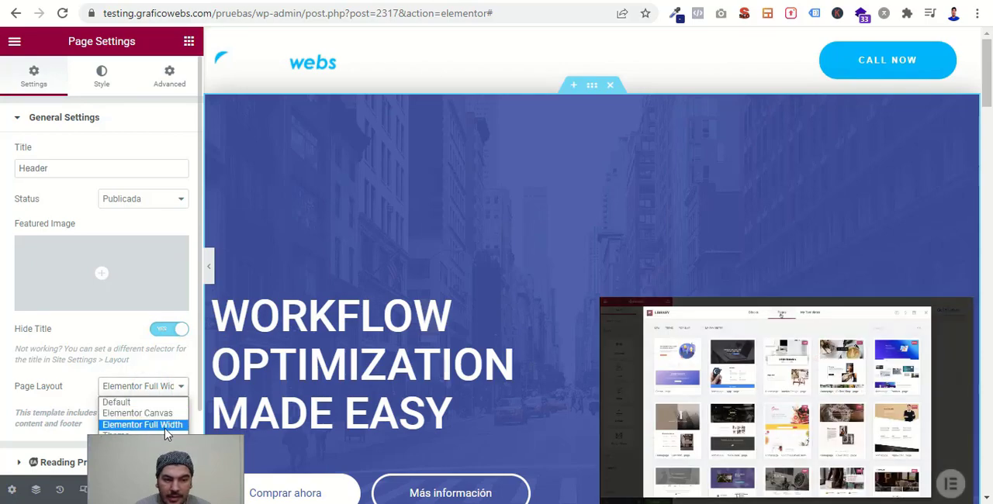
pyautogui.click(2, 428)
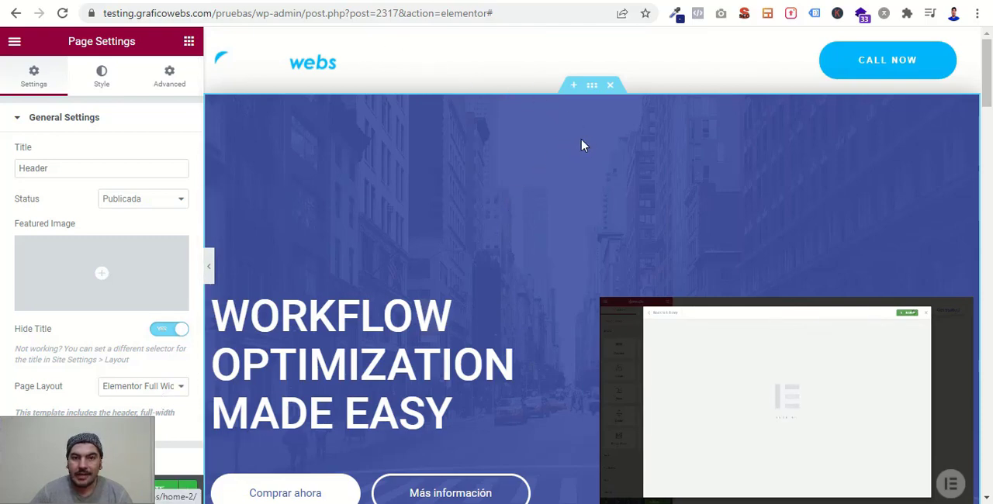
# - Compare with the example page, then unlink the hero section's margins and set its top margin to -8%
pyautogui.click(465, 0)
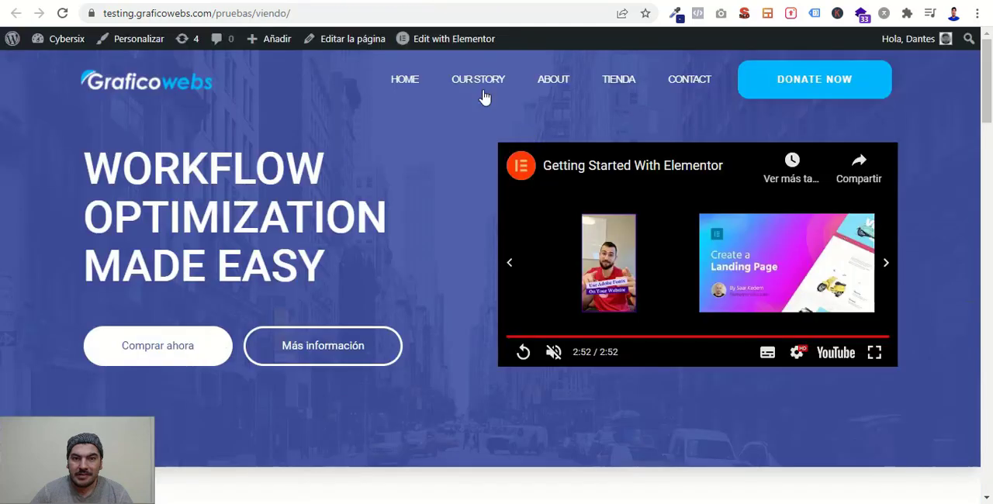
pyautogui.click(294, 0)
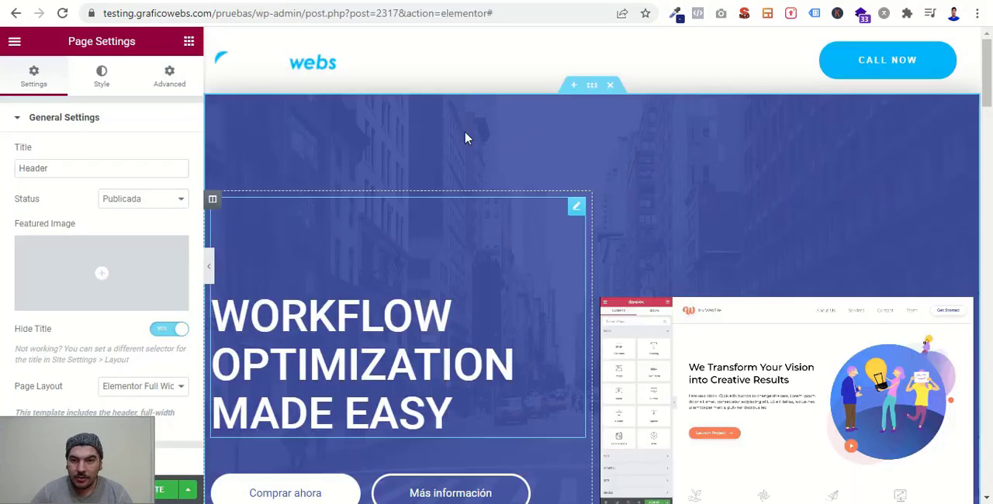
pyautogui.click(591, 91)
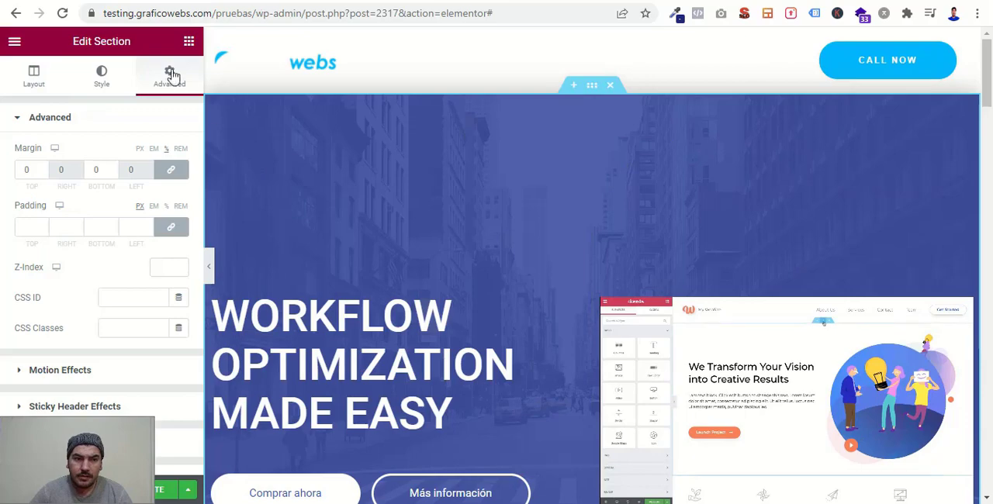
pyautogui.click(172, 175)
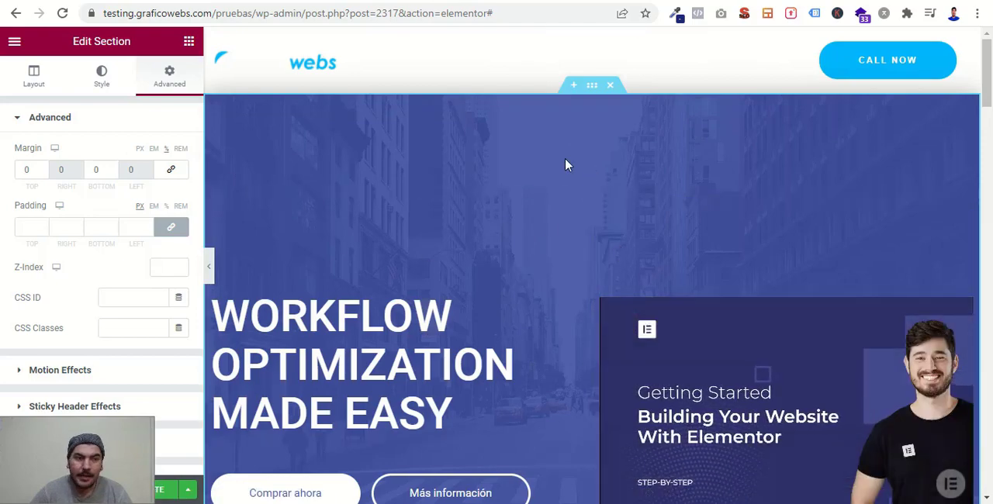
pyautogui.click(43, 176)
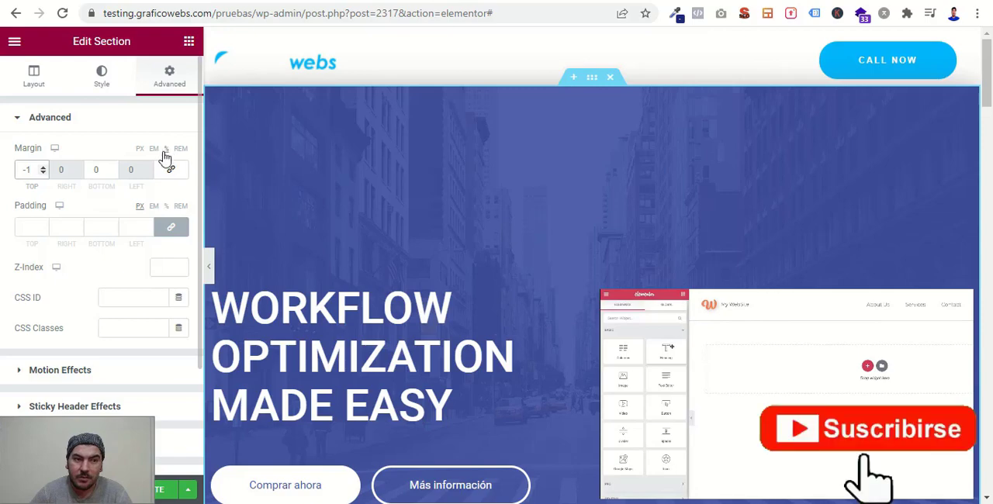
pyautogui.click(43, 174)
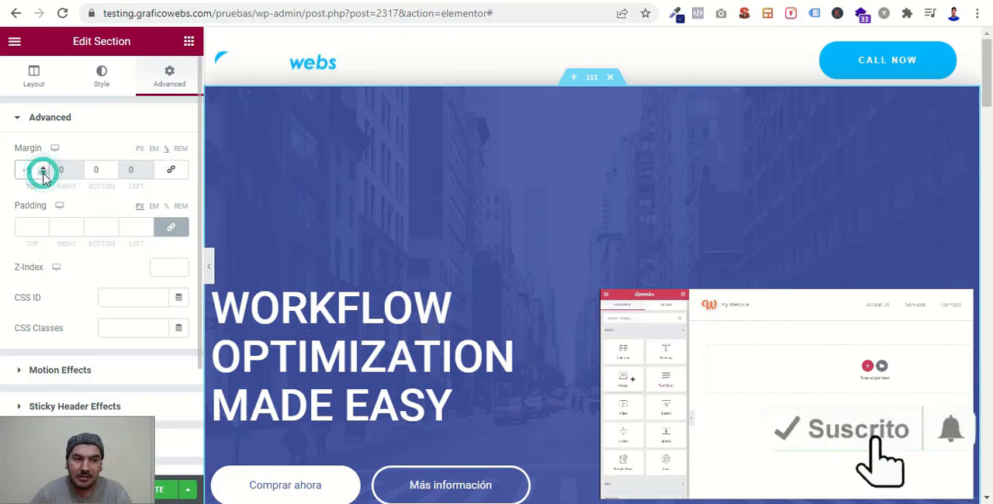
pyautogui.click(44, 174)
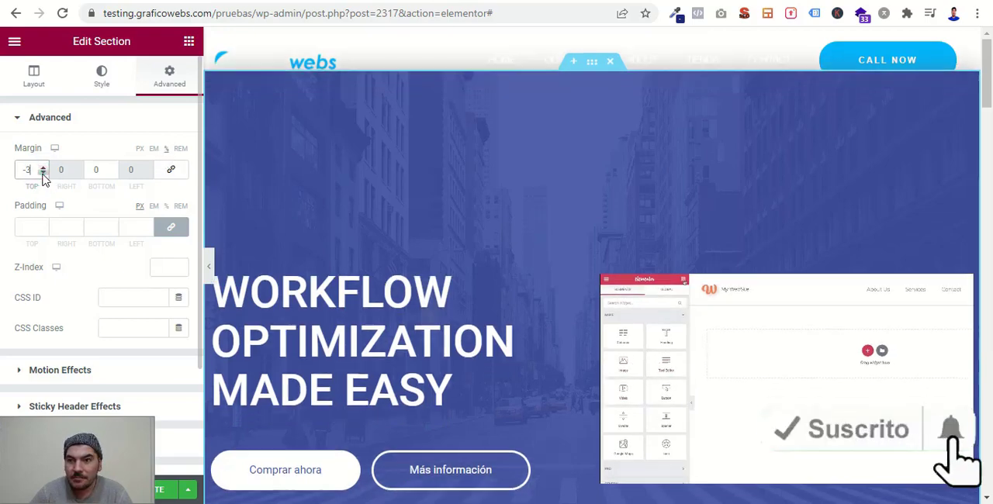
pyautogui.click(43, 174)
pyautogui.click(44, 174)
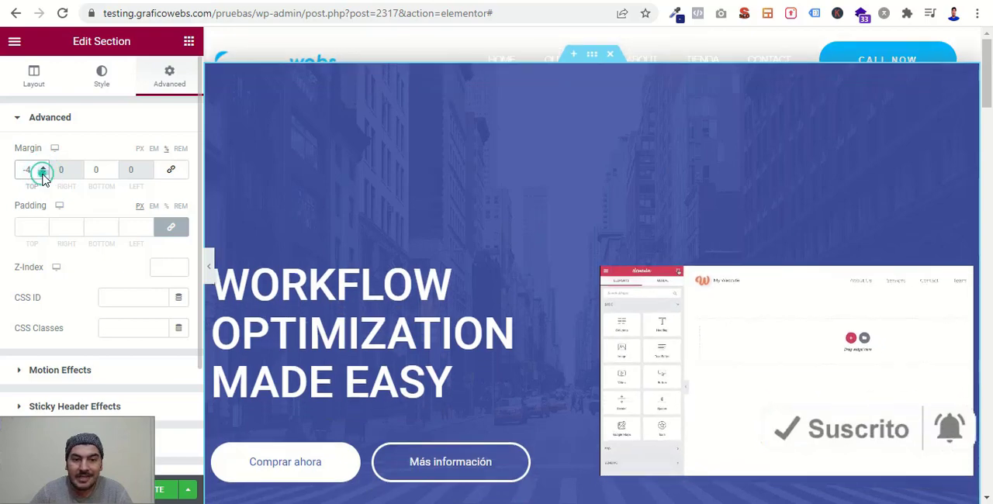
pyautogui.click(43, 173)
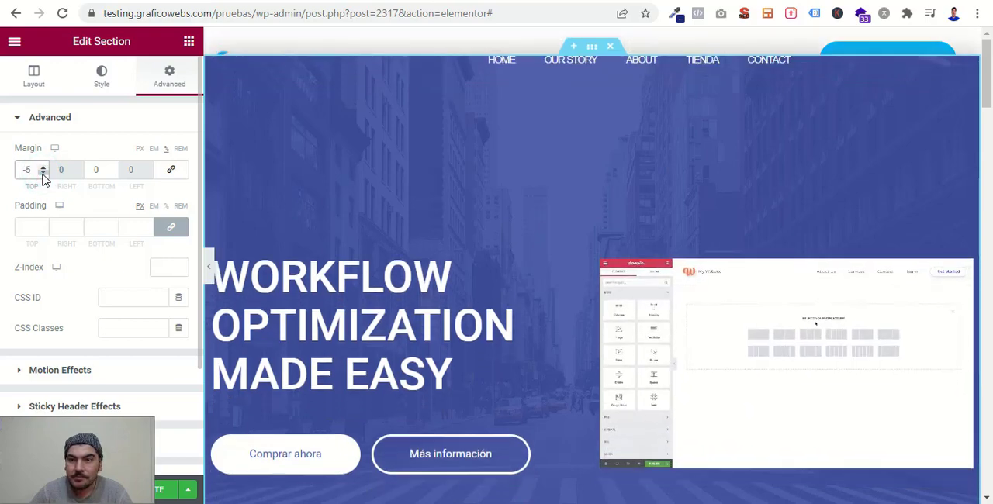
pyautogui.click(43, 174)
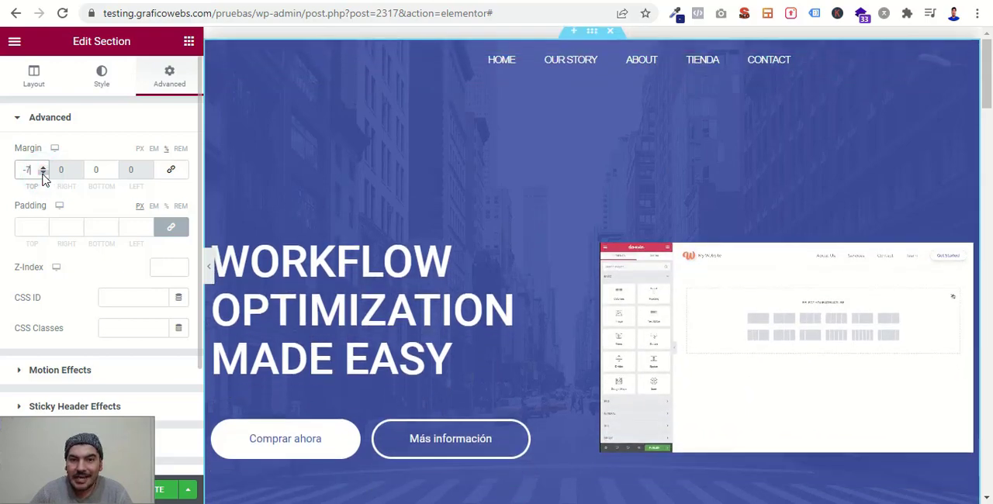
pyautogui.click(44, 175)
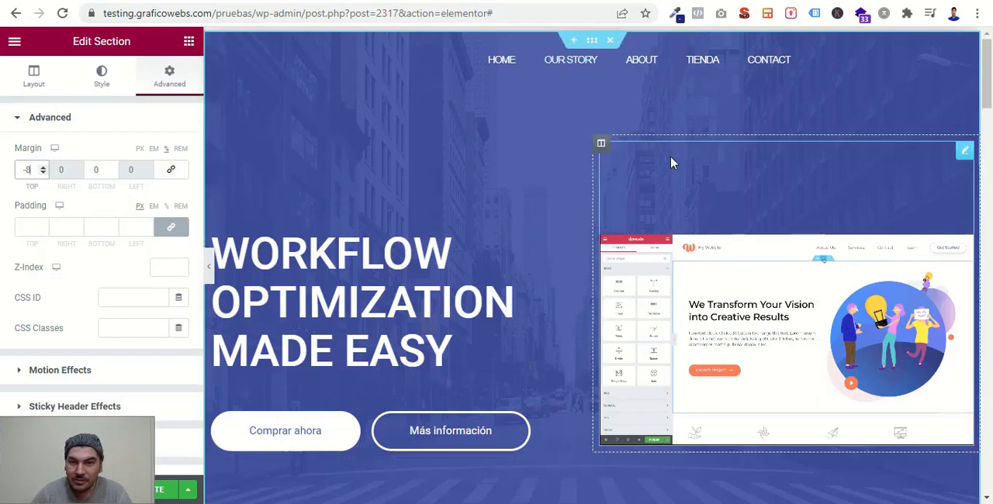
# - Set the hero section's Z-Index to 0 and update the page
pyautogui.click(166, 266)
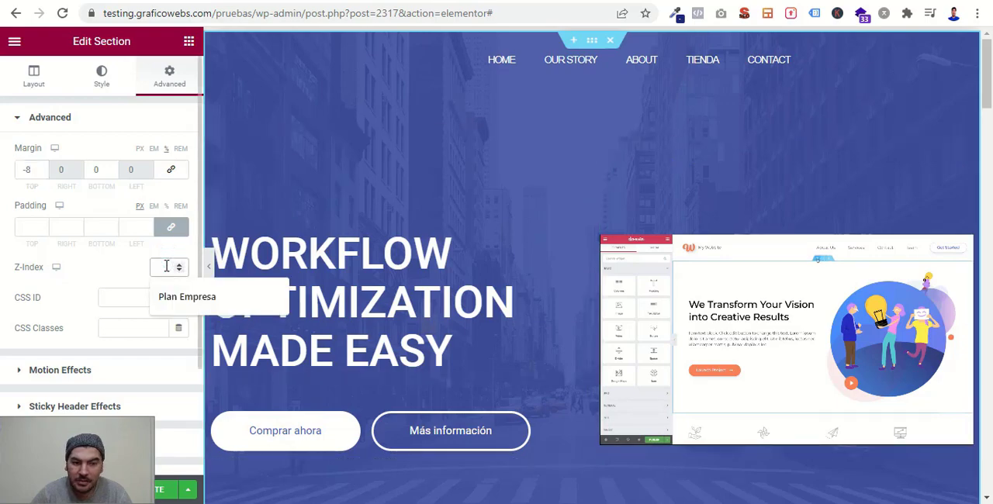
pyautogui.write('0')
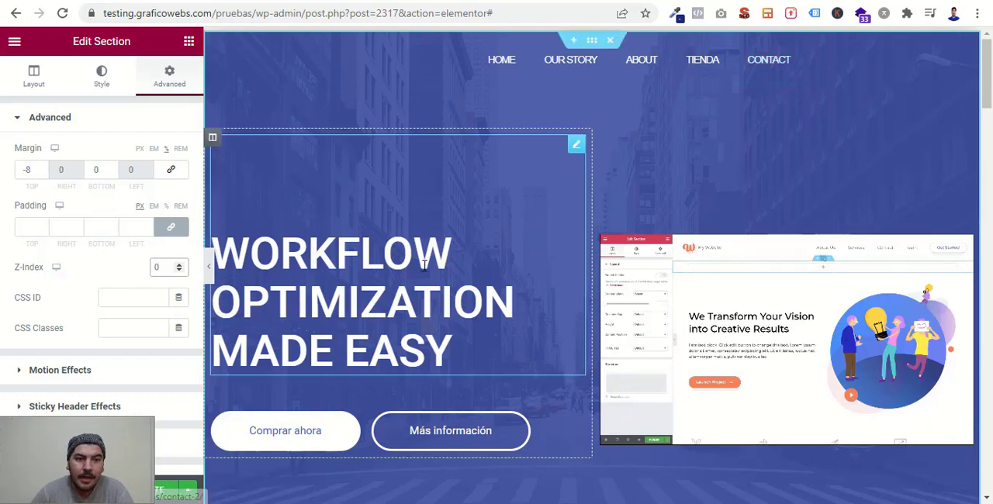
pyautogui.click(166, 494)
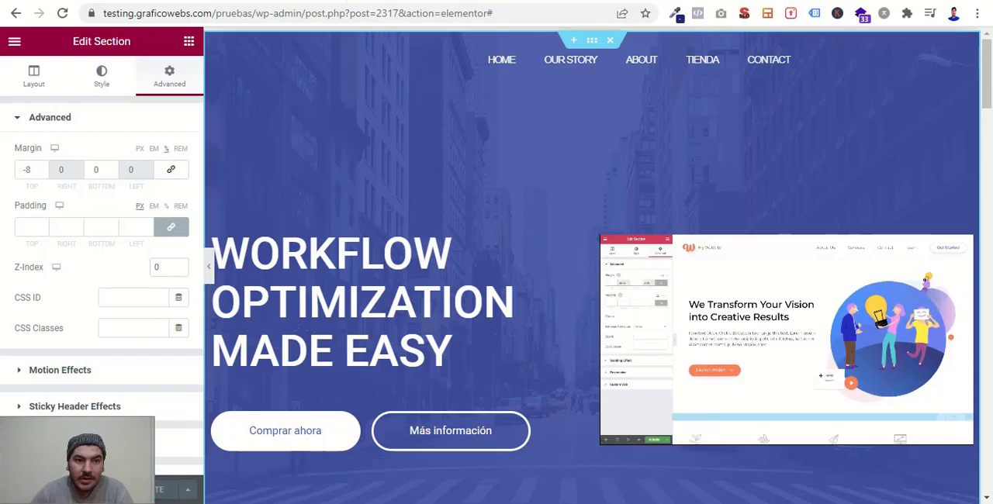
# - Switch to the header template's editor, set the header section's Z-Index to 9 and update the template
pyautogui.click(373, 2)
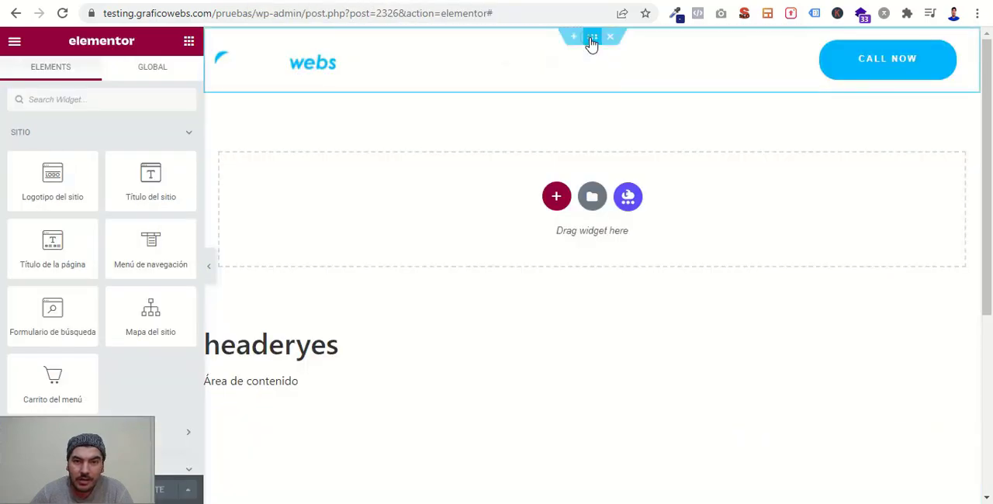
pyautogui.click(592, 41)
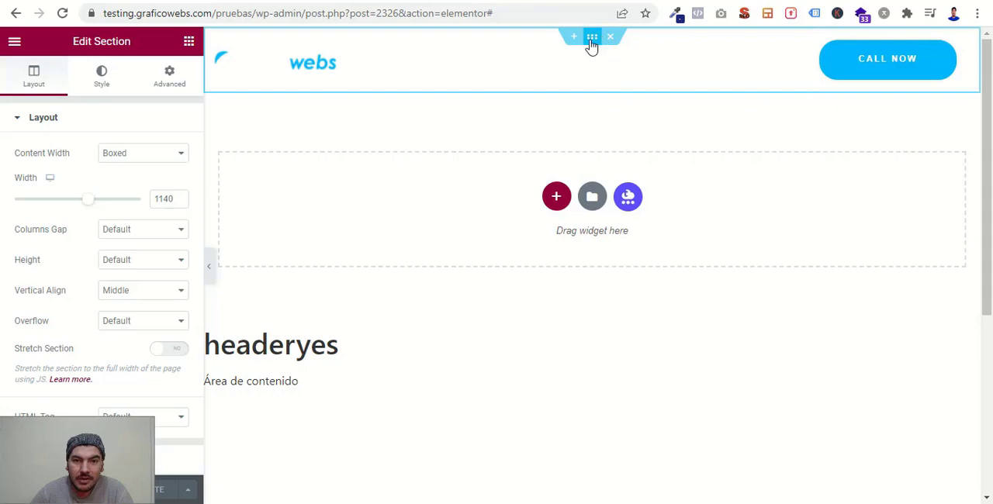
pyautogui.click(174, 82)
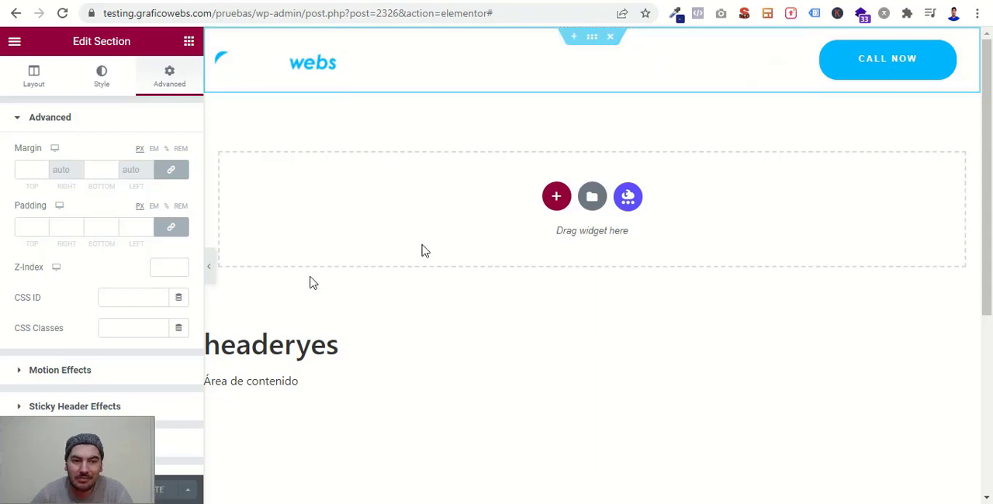
pyautogui.click(164, 266)
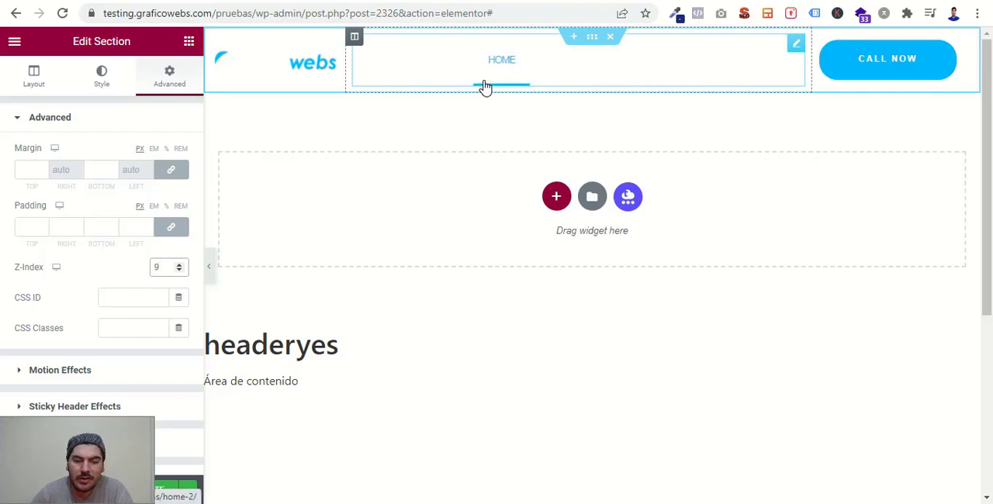
pyautogui.click(163, 494)
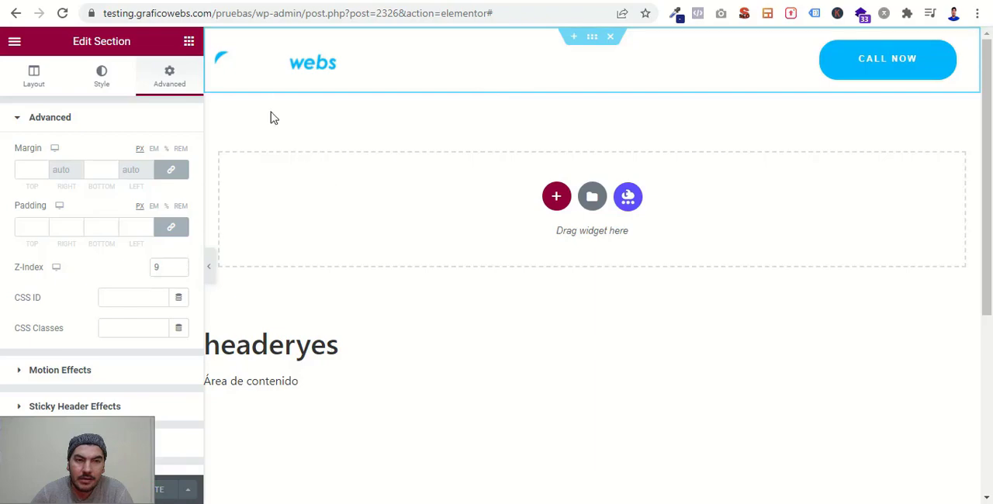
# - Reload the live Header page and check how the header sits over the hero section while scrolling
pyautogui.click(323, 0)
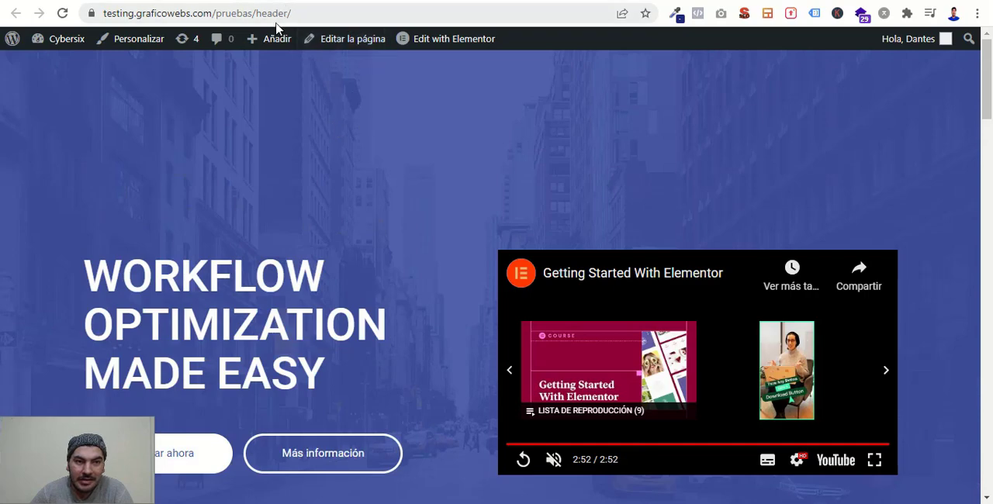
pyautogui.click(62, 13)
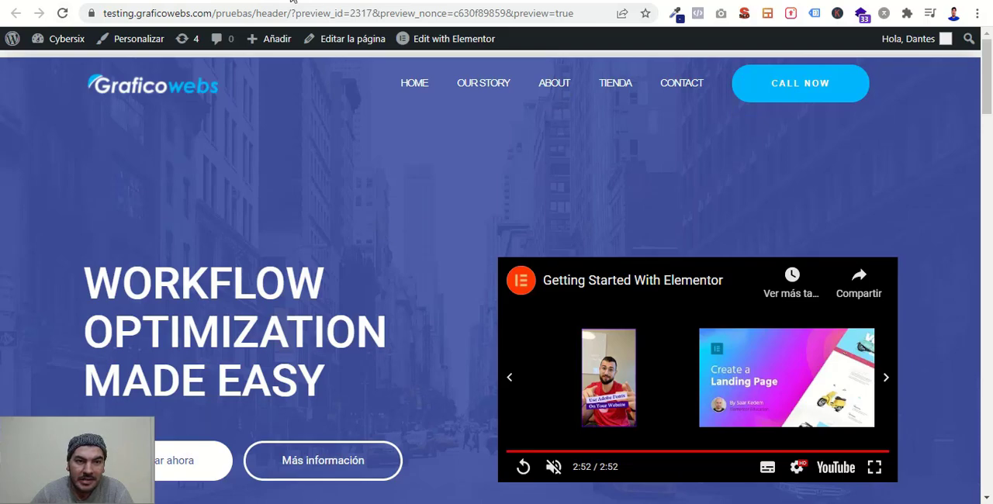
pyautogui.click(63, 15)
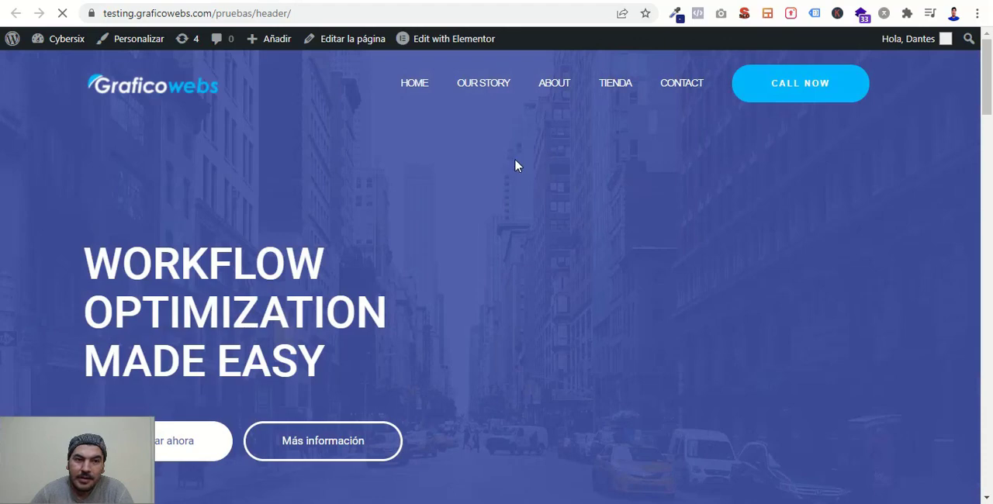
pyautogui.scroll(-4, 935, 224)
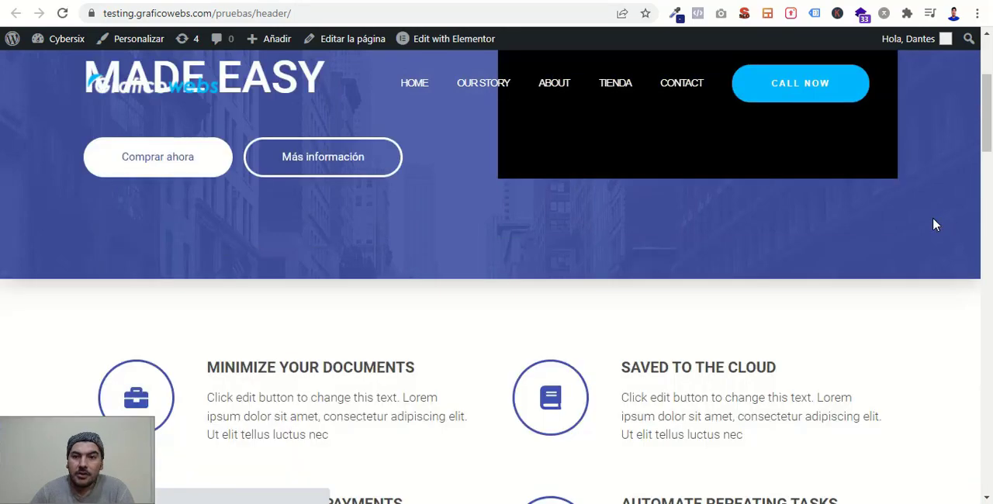
pyautogui.scroll(-3, 933, 222)
pyautogui.scroll(7, 933, 222)
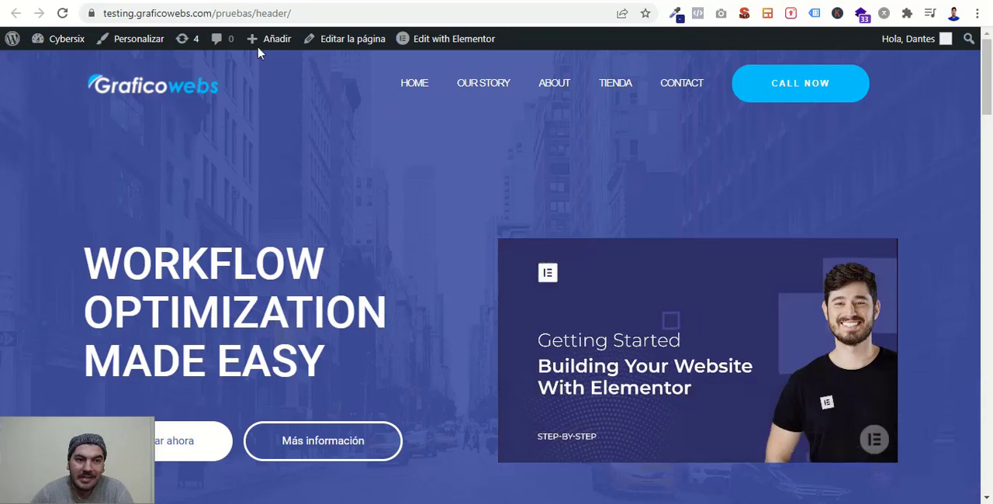
# - Review the Sticky Header Effects for Elementor plugin in the WordPress plugin search results for "sticky elementor"
pyautogui.click(187, 1)
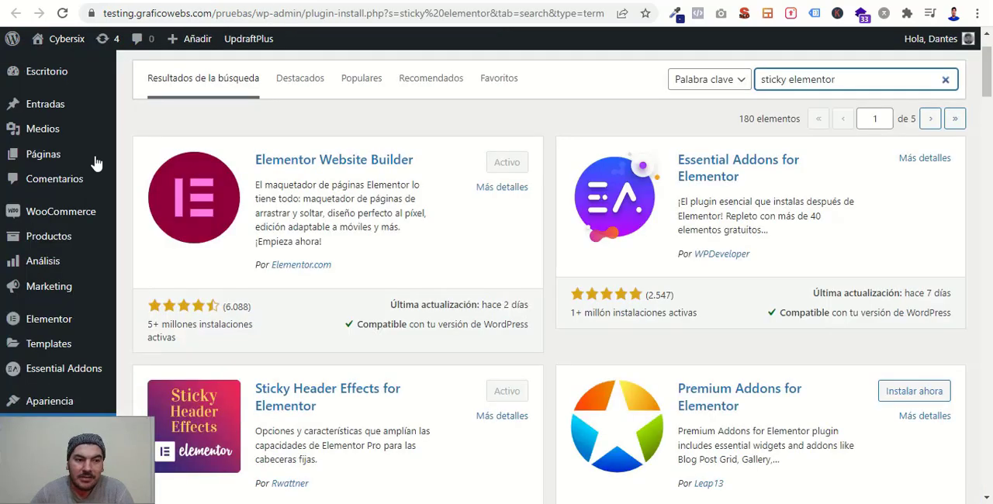
pyautogui.scroll(-3, 57, 315)
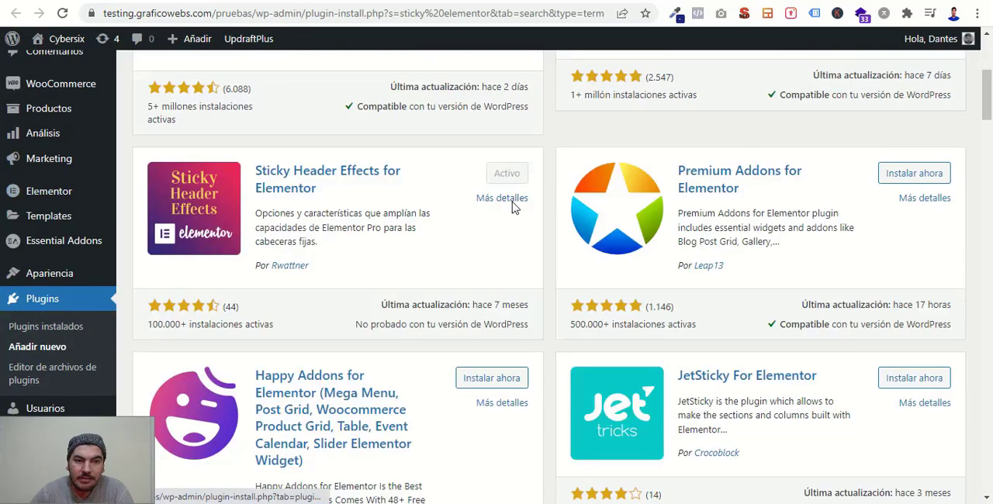
pyautogui.scroll(4, 512, 205)
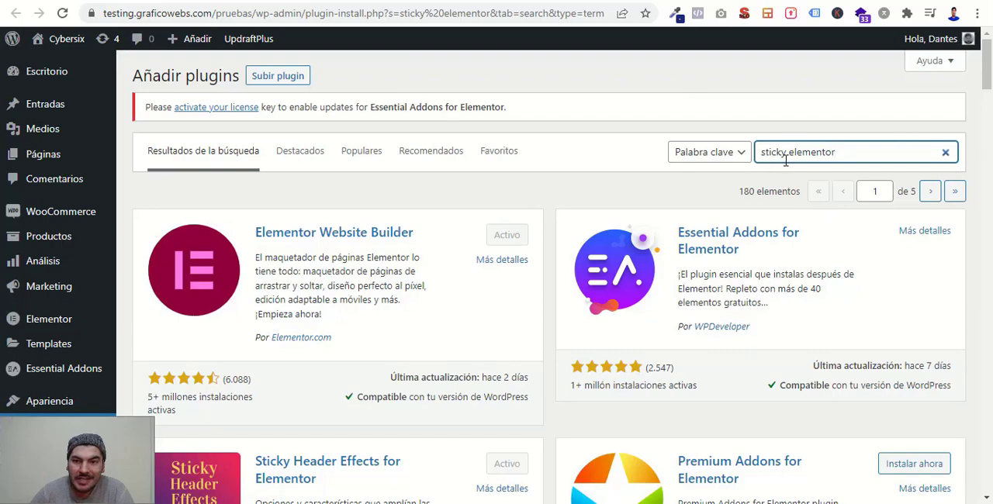
pyautogui.scroll(-2, 806, 157)
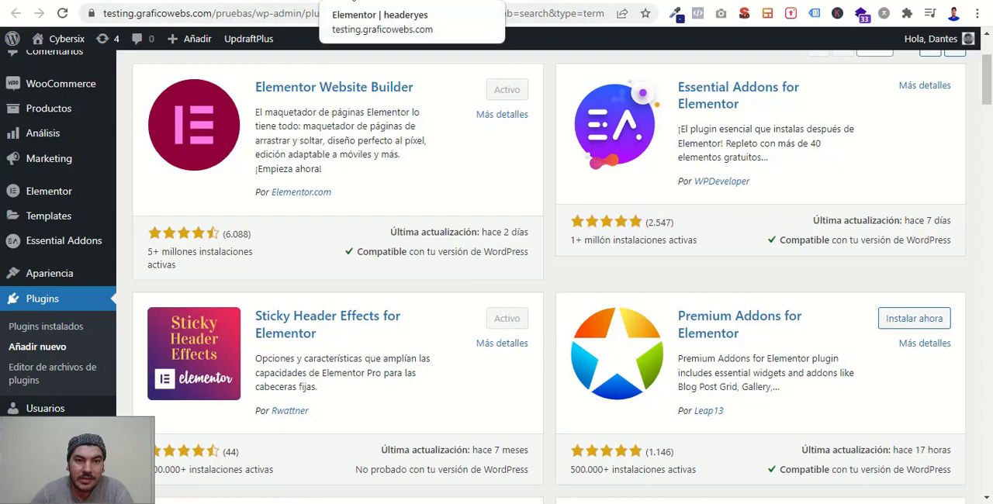
# - Return to the header template's editor and enable Sticky Header Effects on the header section
pyautogui.click(388, 0)
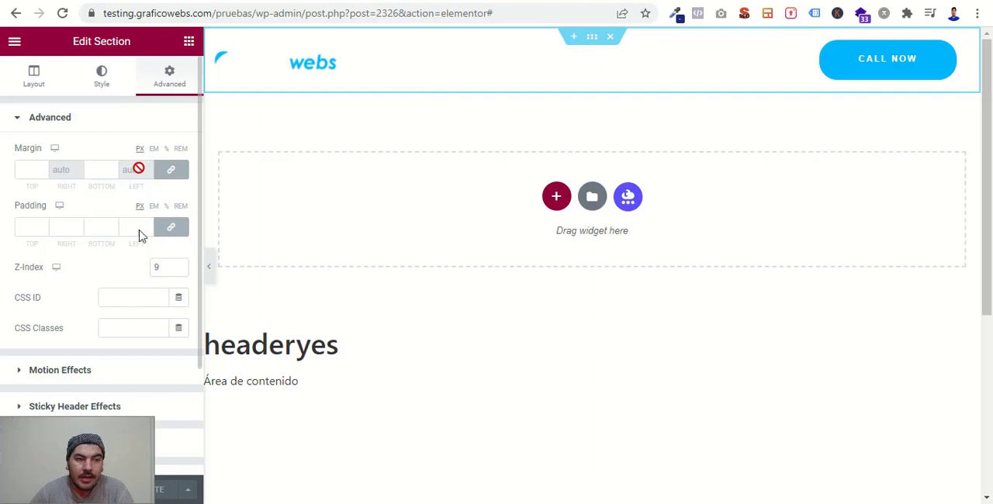
pyautogui.scroll(-2, 107, 343)
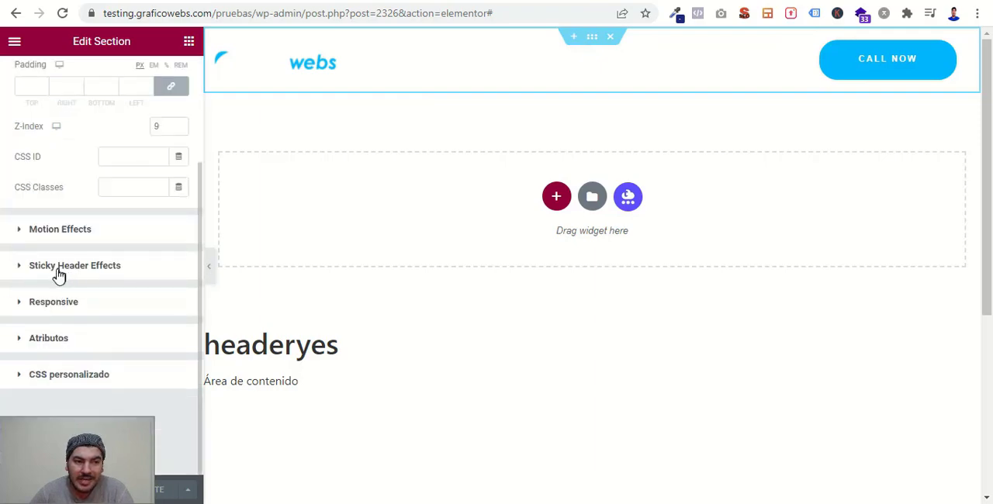
pyautogui.click(122, 270)
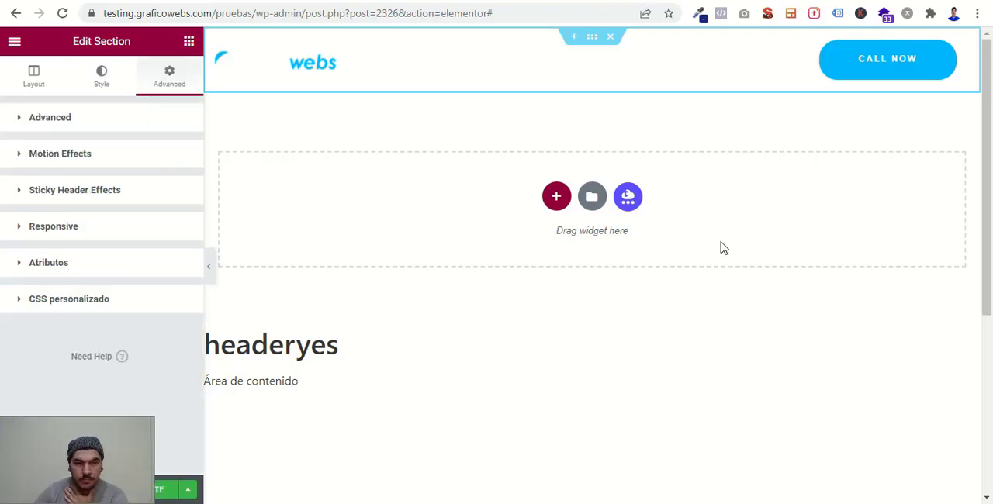
pyautogui.click(16, 199)
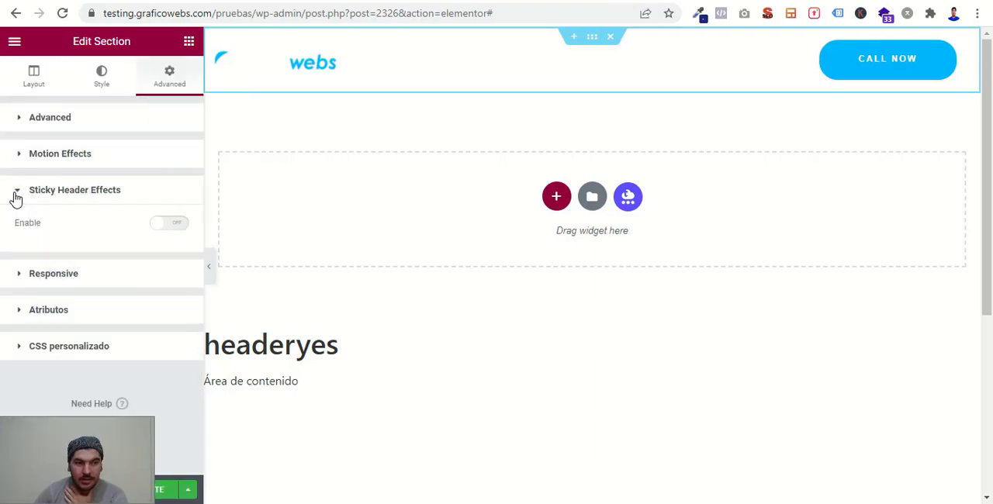
pyautogui.click(163, 224)
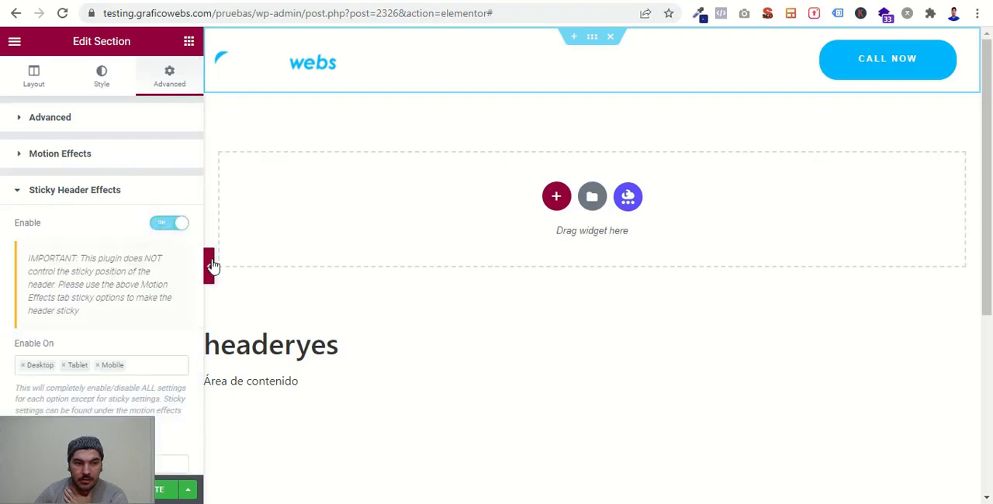
# - Set the Scroll Distance of the Sticky Header Effects to 7 px
pyautogui.scroll(-2, 108, 357)
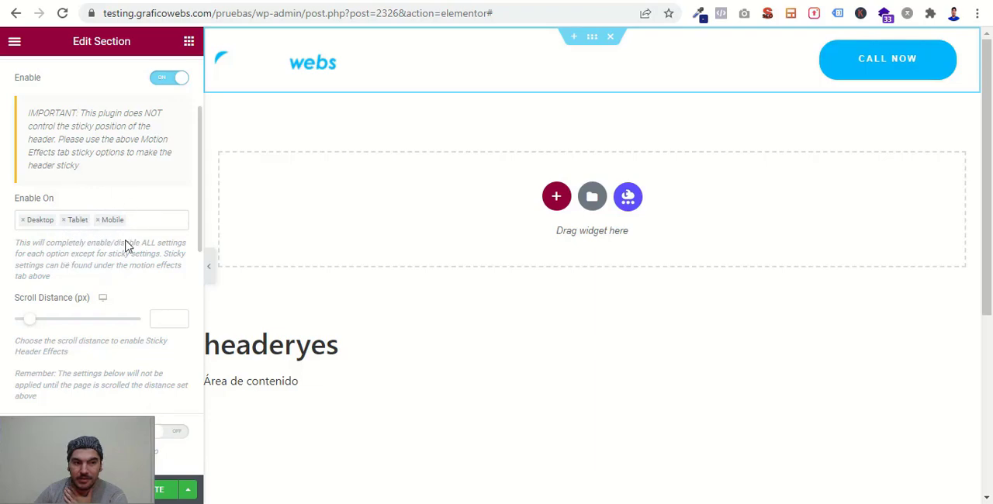
pyautogui.scroll(-1, 161, 266)
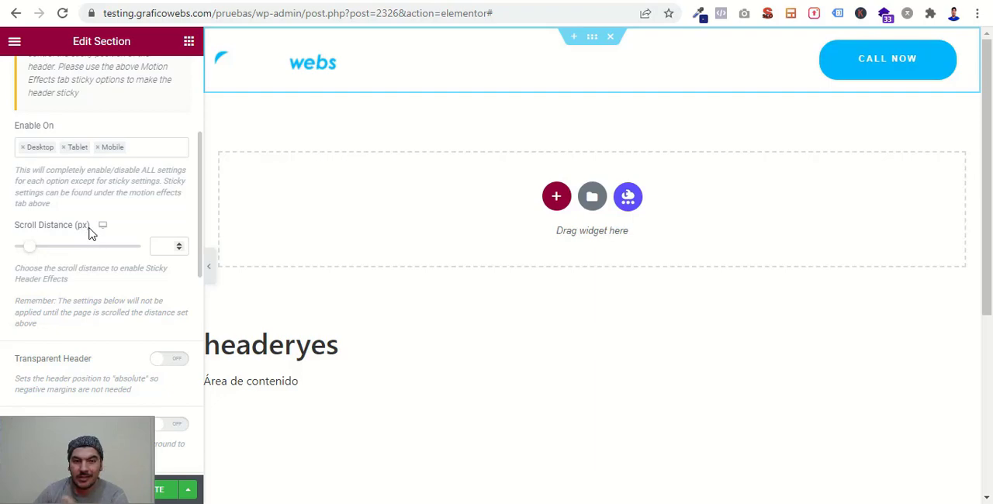
pyautogui.click(163, 246)
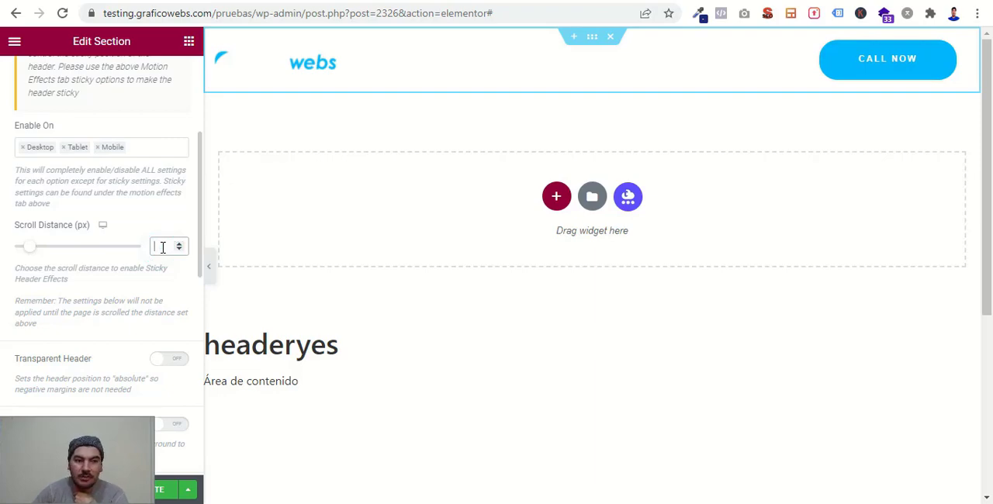
pyautogui.write('10')
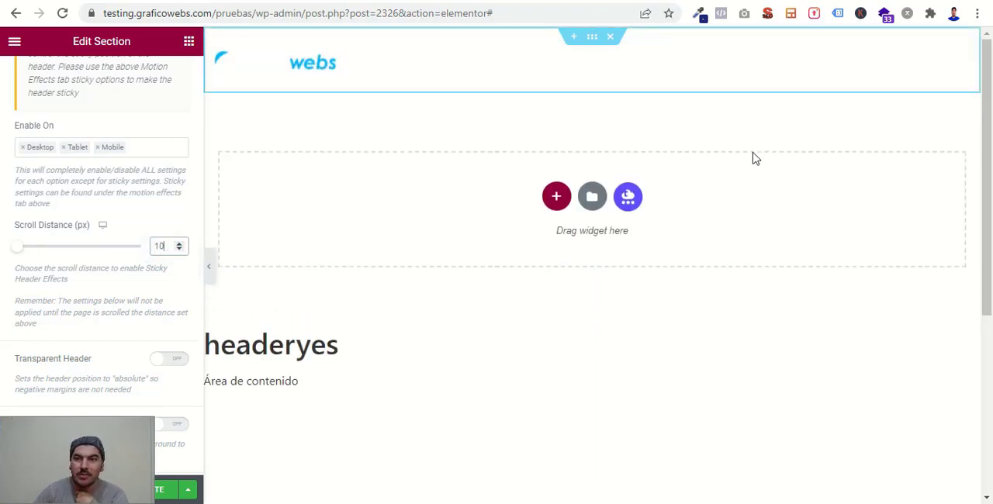
pyautogui.click(165, 246)
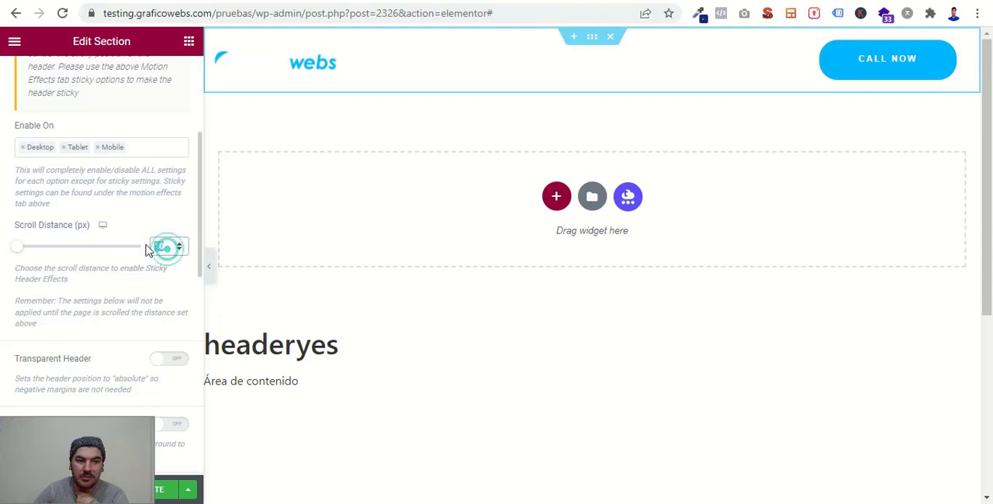
pyautogui.write('7')
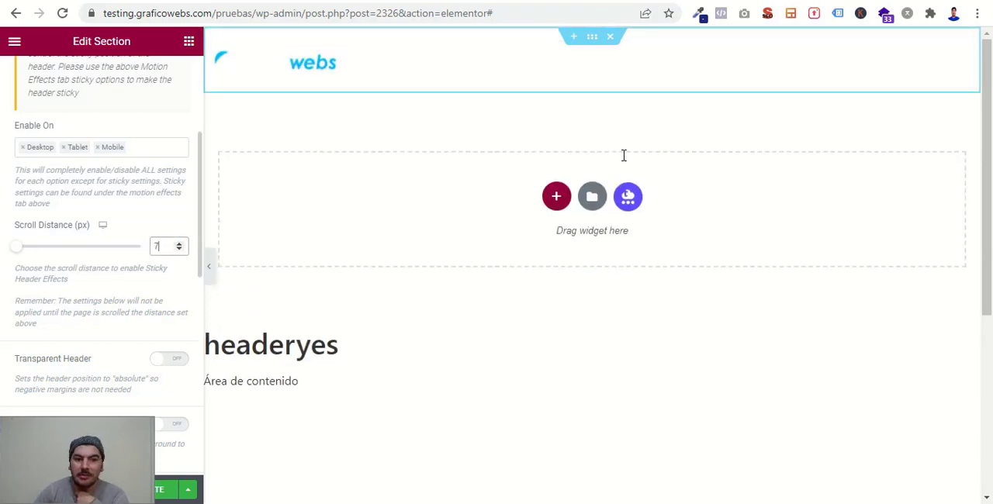
# - Enable the sticky header's Background Color change after scrolling and set the color to 20297a
pyautogui.scroll(-2, 83, 296)
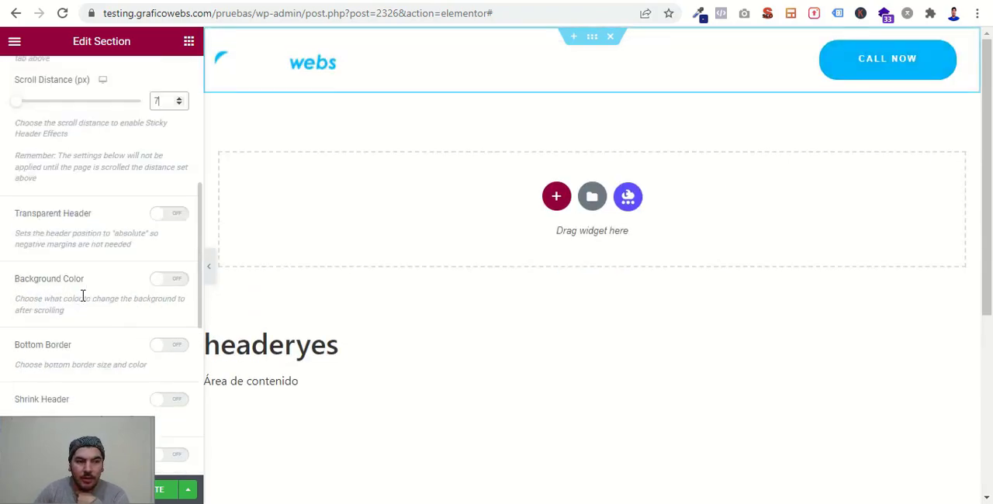
pyautogui.scroll(1, 120, 261)
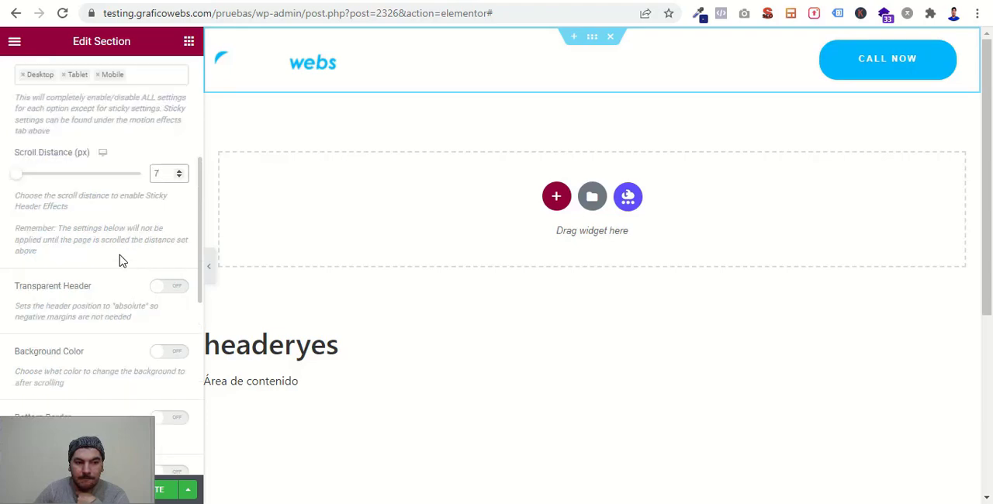
pyautogui.scroll(-1, 121, 261)
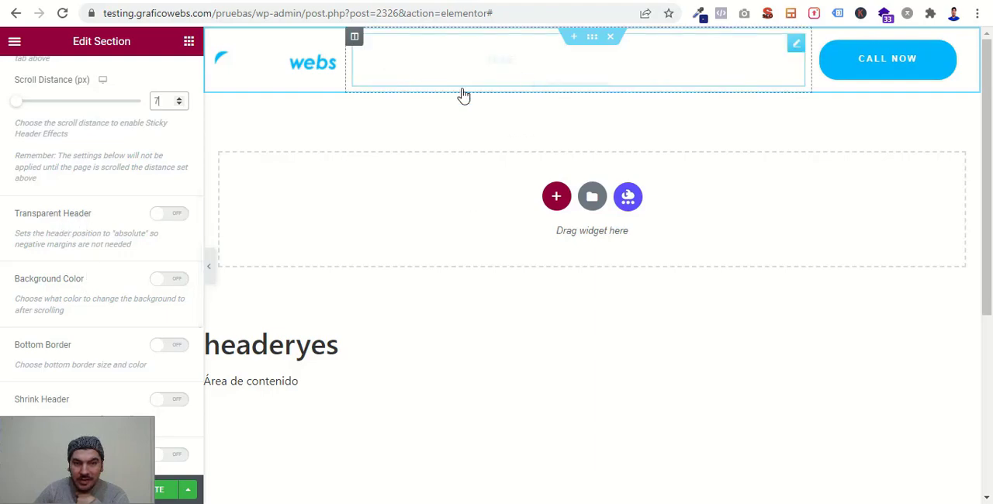
pyautogui.click(159, 284)
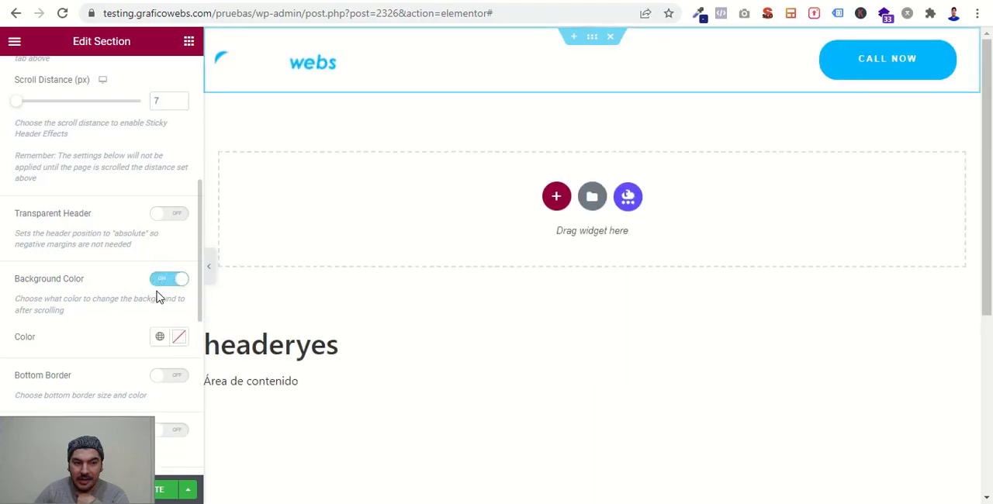
pyautogui.scroll(-1, 159, 295)
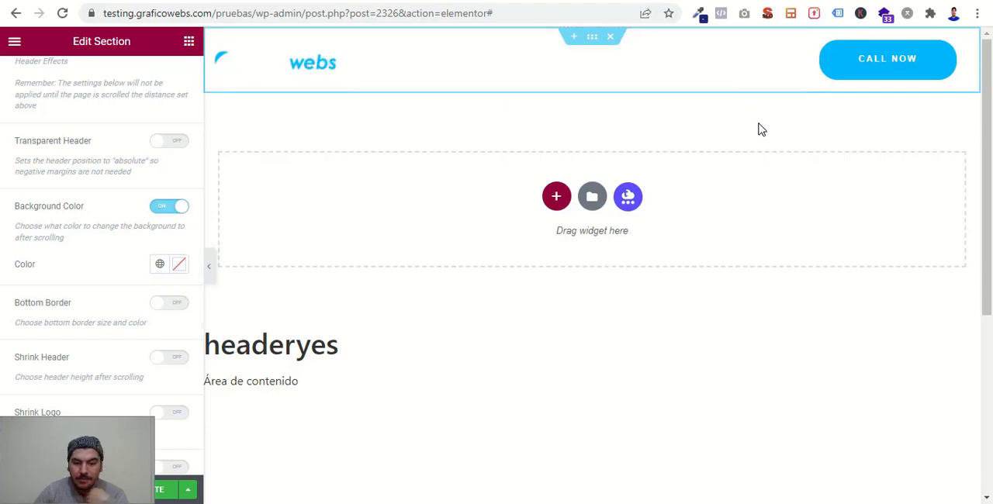
pyautogui.click(179, 265)
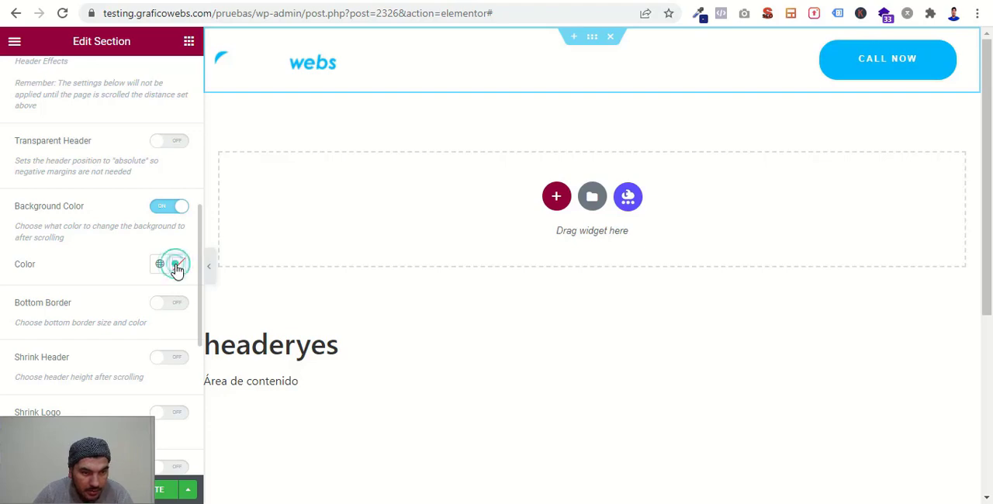
pyautogui.write('20297a')
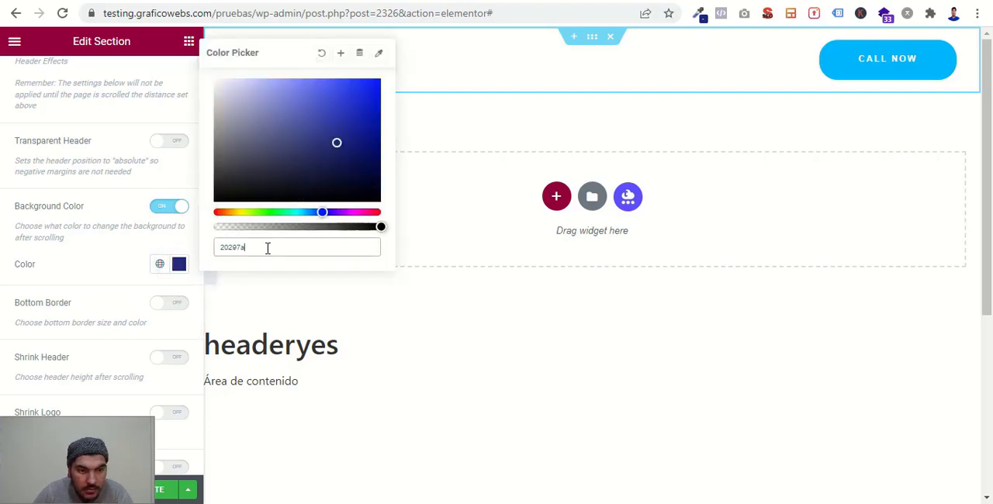
# - Enable Shrink Logo in the section's Sticky Header Effects with a Logo Height of 70%
pyautogui.click(2, 297)
pyautogui.scroll(-1, 155, 341)
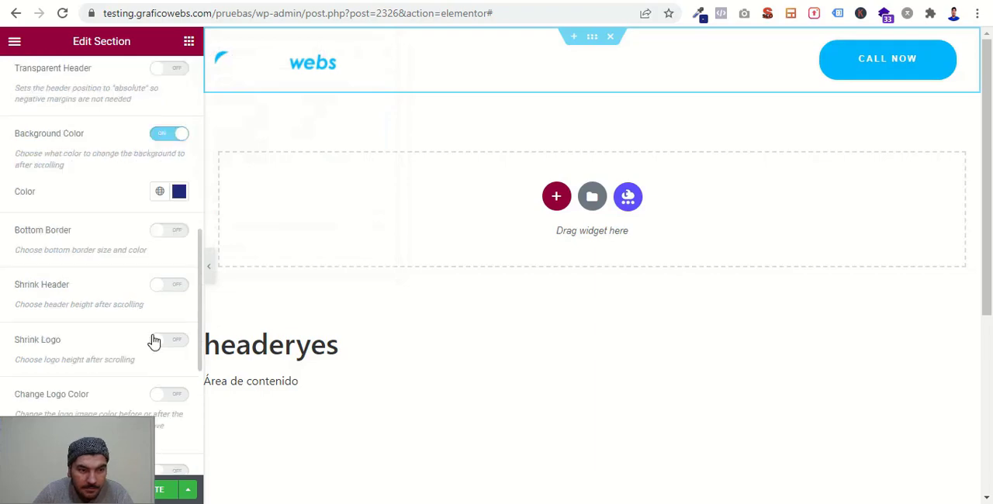
pyautogui.scroll(-1, 154, 341)
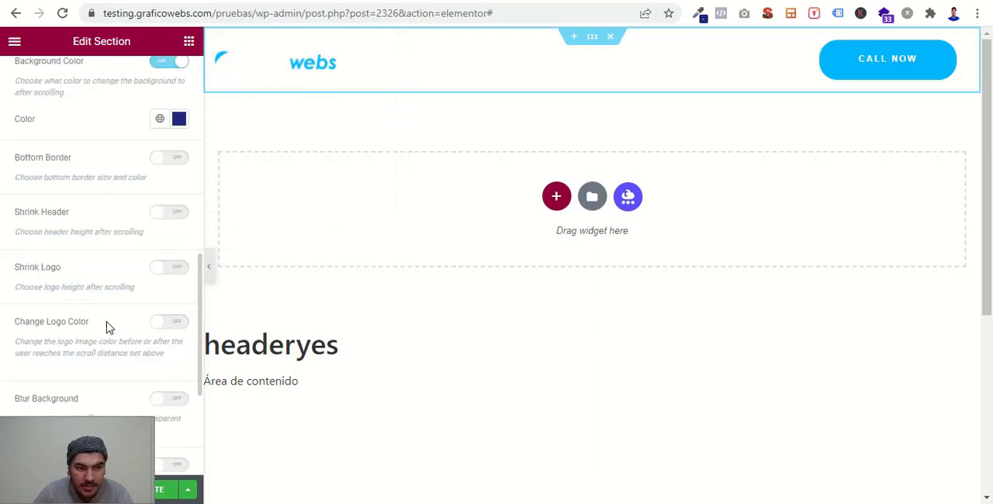
pyautogui.click(158, 269)
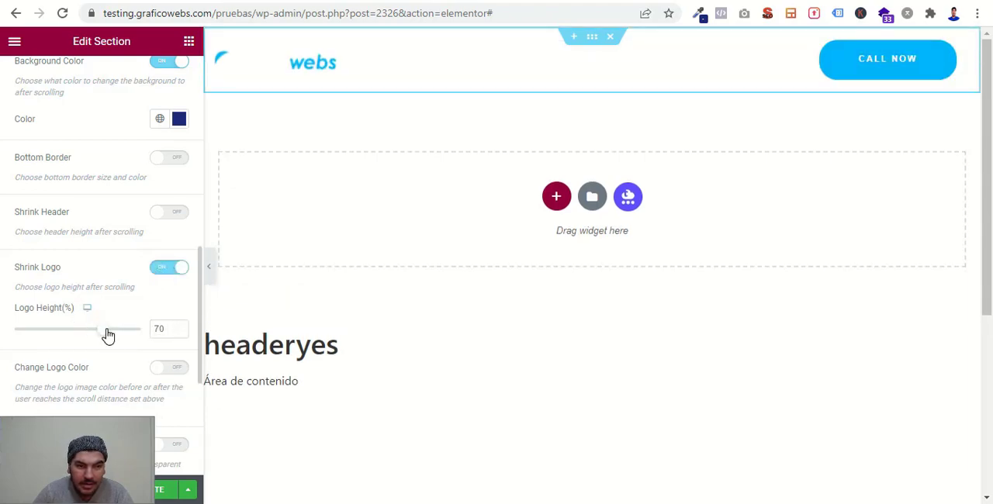
pyautogui.doubleClick(166, 333)
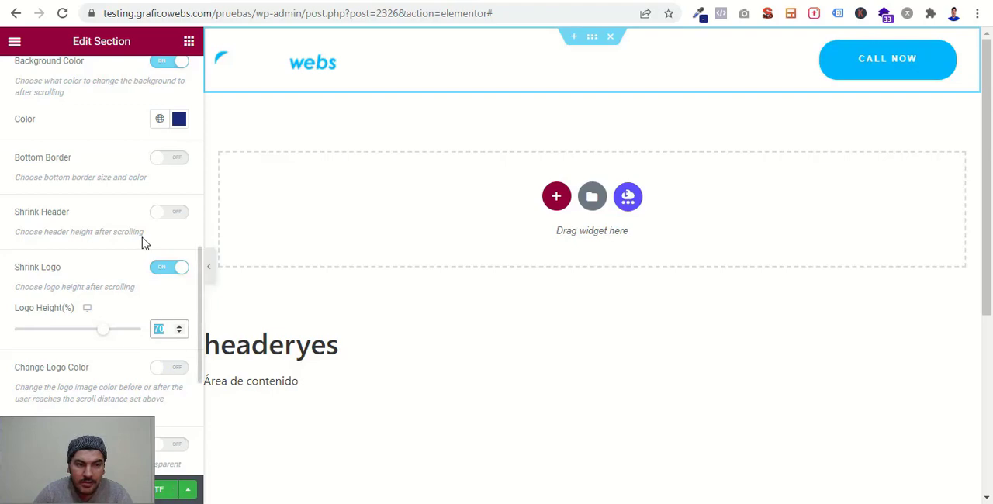
# - Review the header section's margin, padding and Z-Index settings, and update the header template
pyautogui.scroll(10, 142, 242)
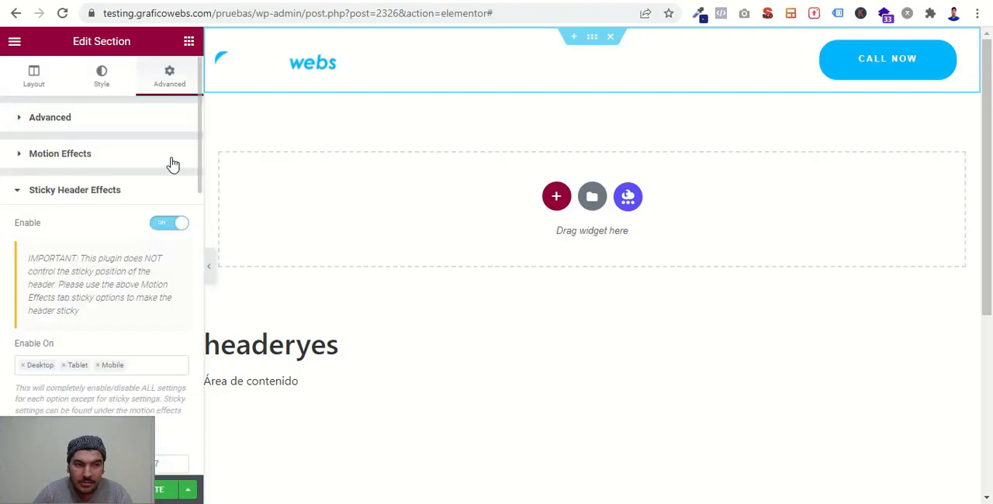
pyautogui.click(68, 122)
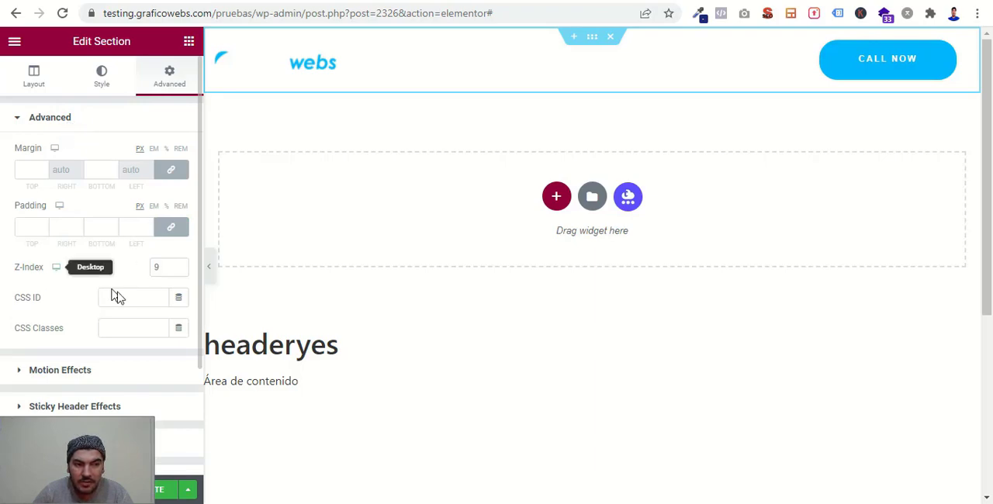
pyautogui.click(165, 496)
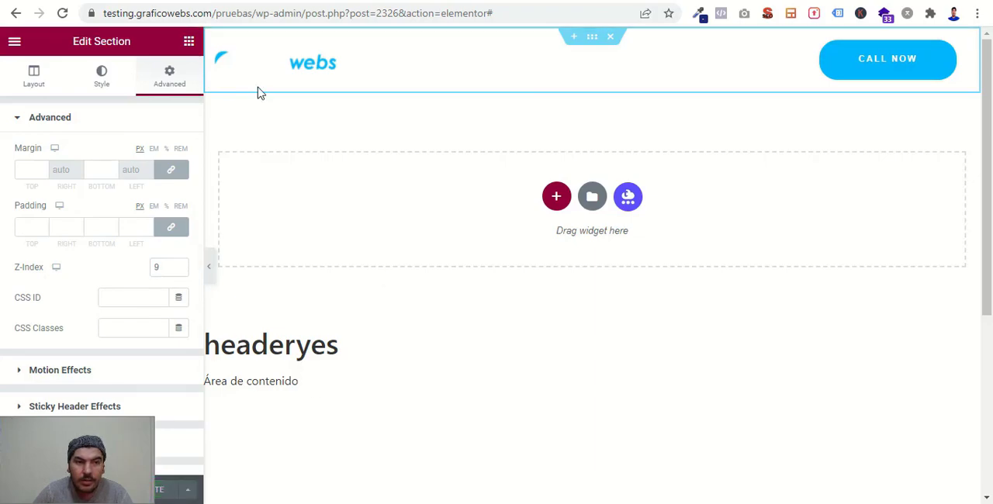
# - Reload the live Header page and scroll through it to check the sticky header's background color change and logo shrinking
pyautogui.click(300, 0)
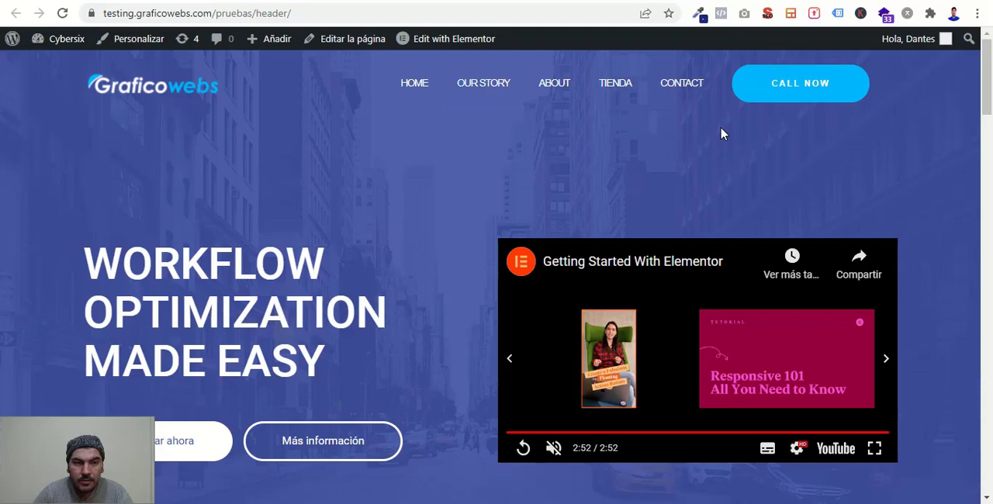
pyautogui.click(62, 13)
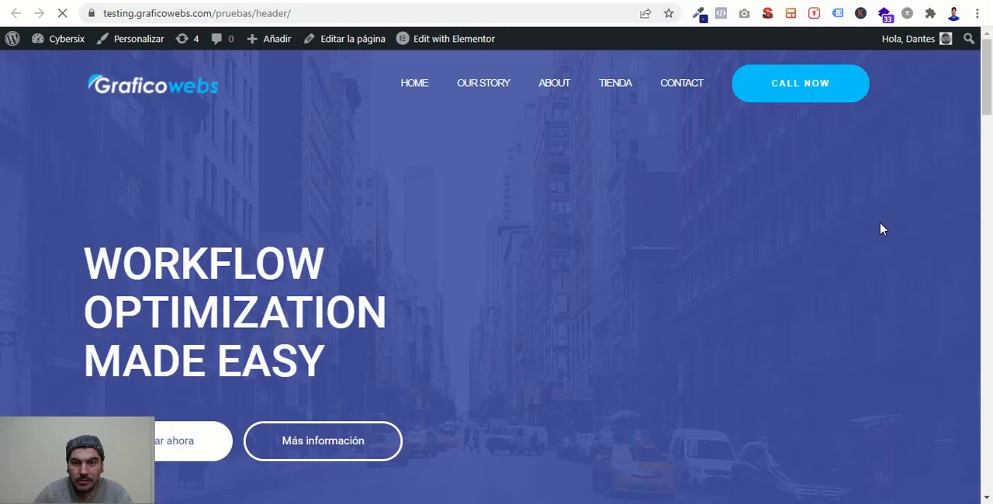
pyautogui.scroll(-5, 881, 229)
pyautogui.scroll(-1, 881, 229)
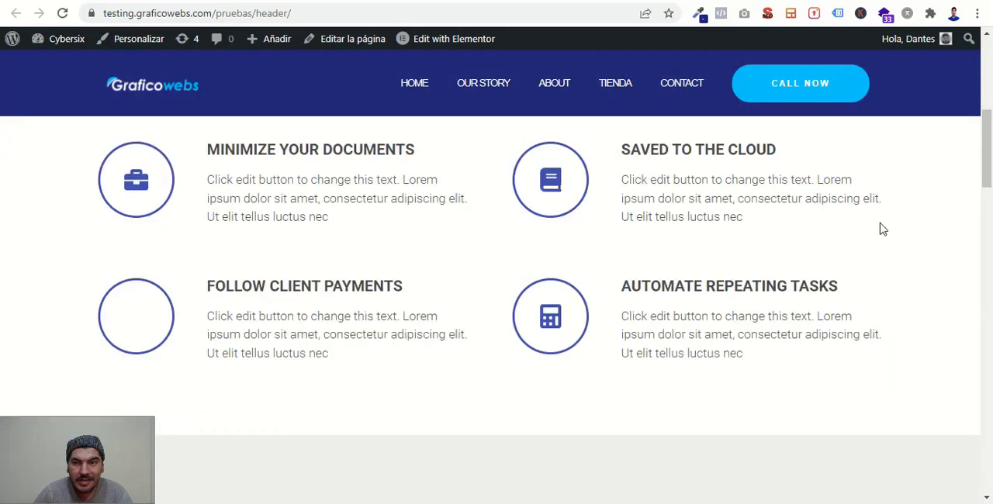
pyautogui.scroll(-2, 881, 229)
pyautogui.scroll(-2, 881, 229)
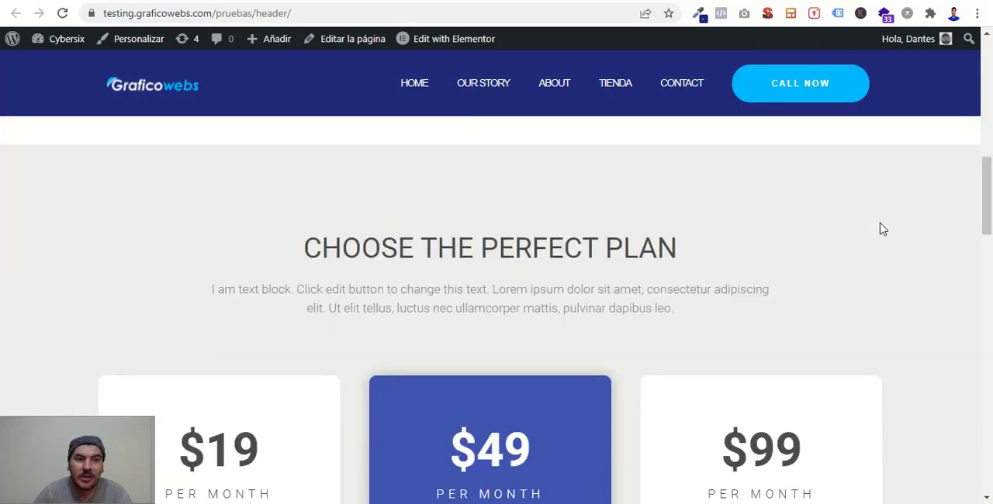
pyautogui.scroll(10, 881, 229)
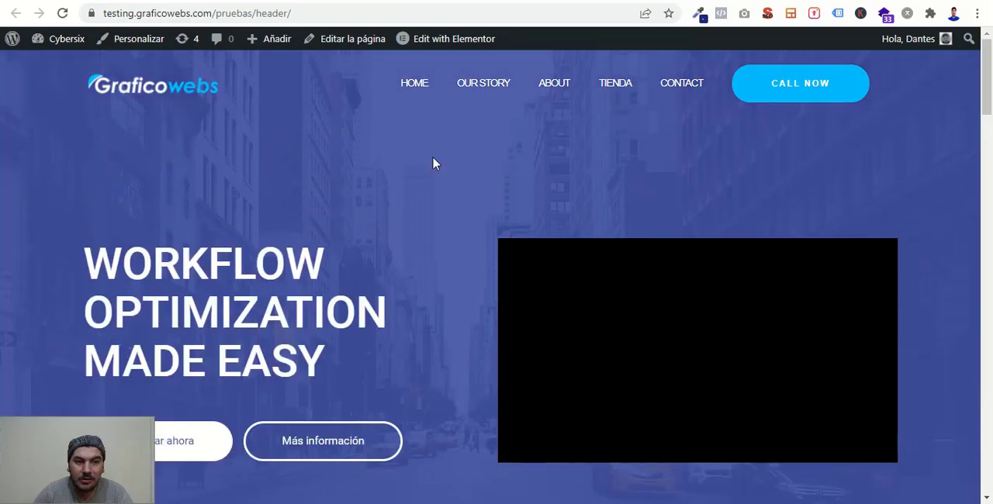
pyautogui.scroll(-7, 433, 163)
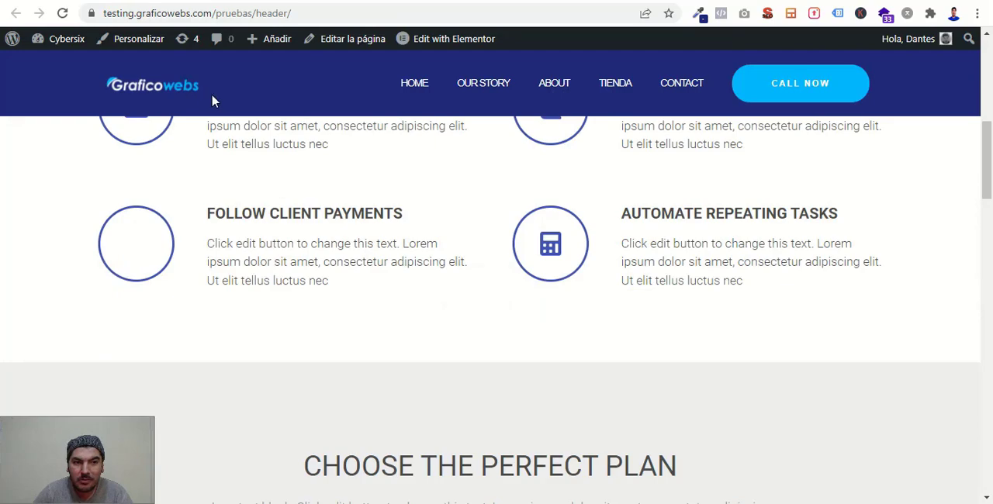
pyautogui.scroll(7, 605, 214)
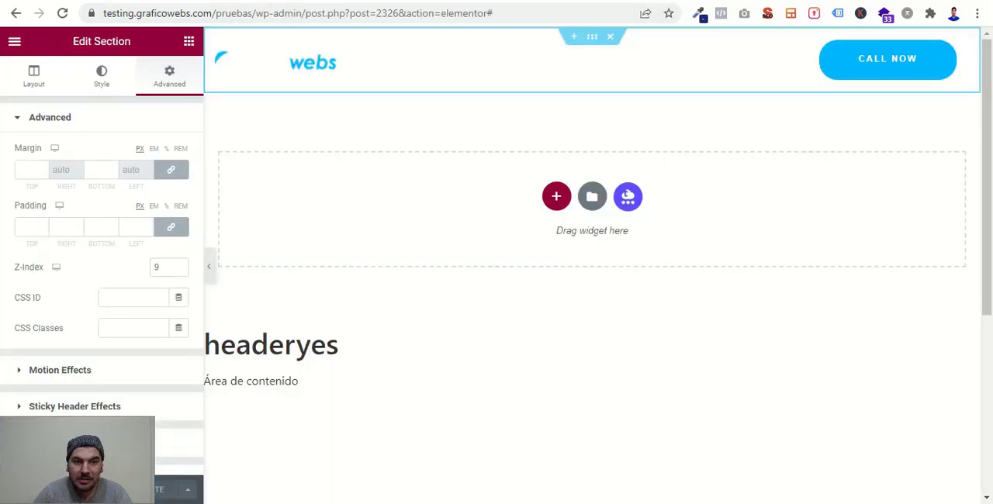
# - Return to the header template's editor and set the Shrink Logo height in Sticky Header Effects to 80%
pyautogui.scroll(-2, 143, 318)
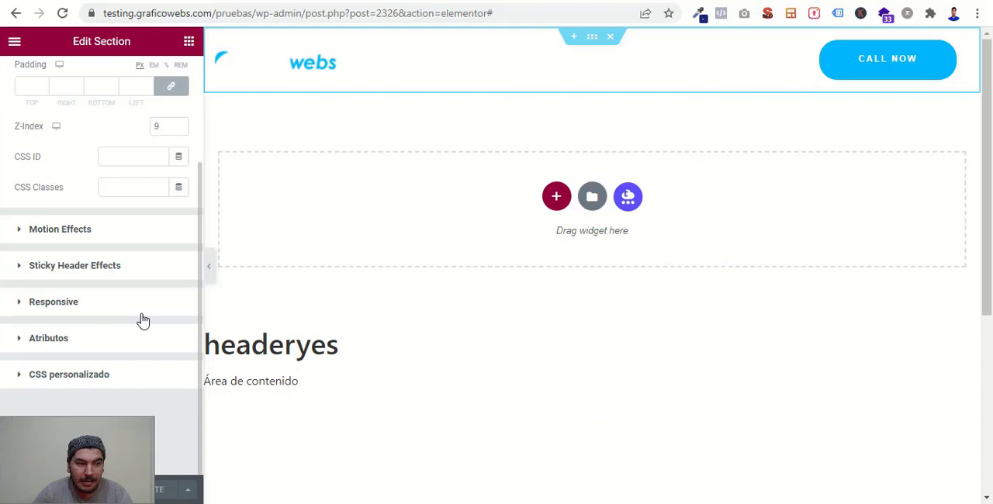
pyautogui.click(82, 266)
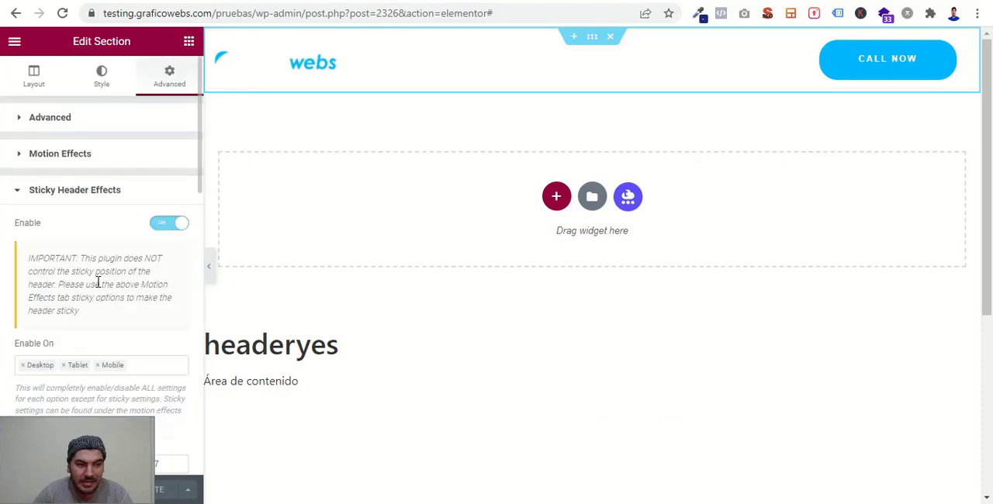
pyautogui.scroll(-6, 122, 311)
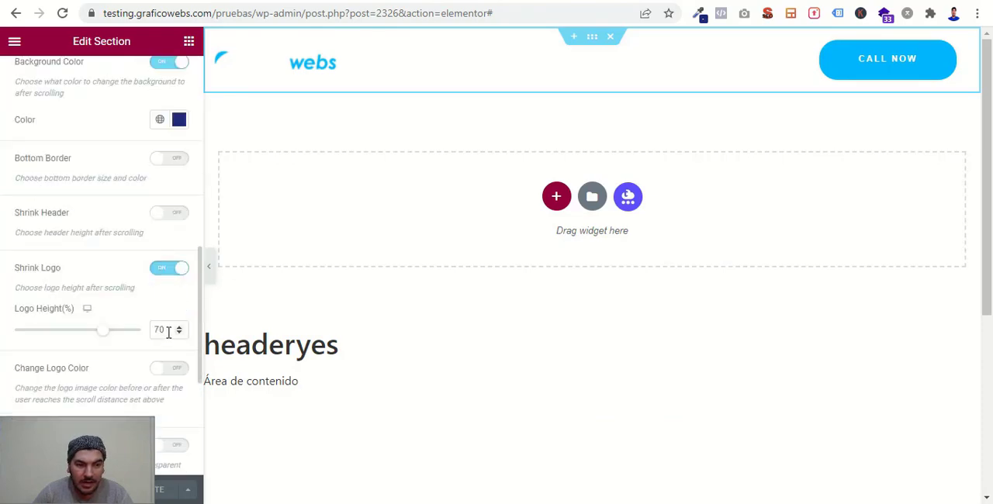
pyautogui.click(166, 331)
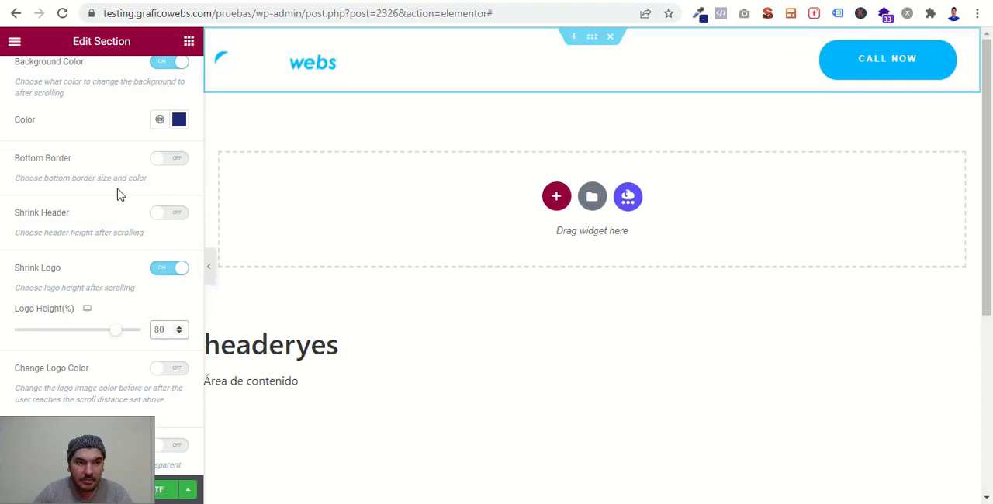
# - Compare the header section's layout settings with those of the hero section in the Header page's editor
pyautogui.scroll(5, 101, 196)
pyautogui.click(34, 78)
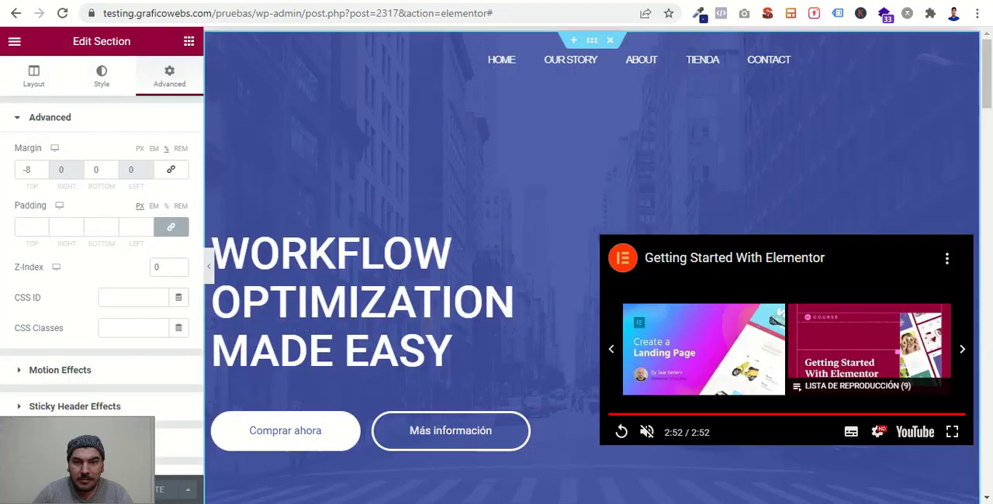
pyautogui.scroll(-3, 543, 217)
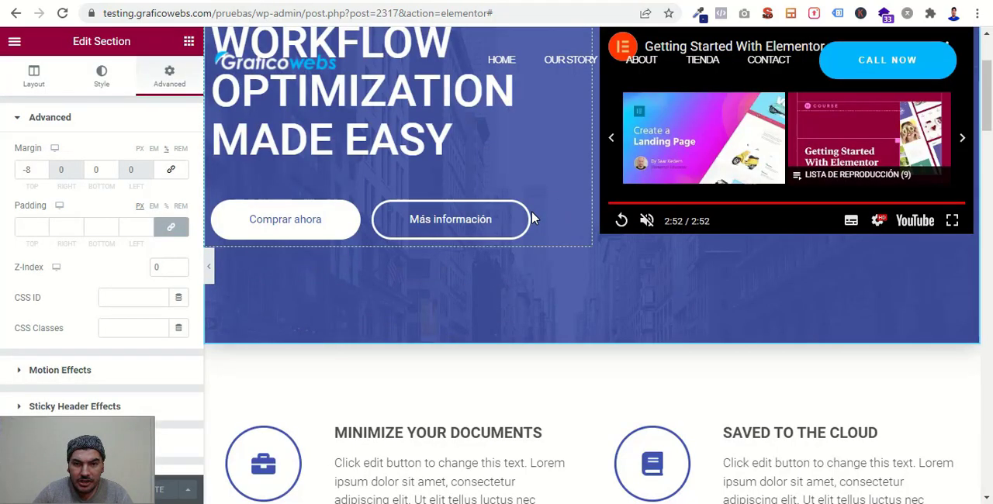
pyautogui.scroll(3, 532, 219)
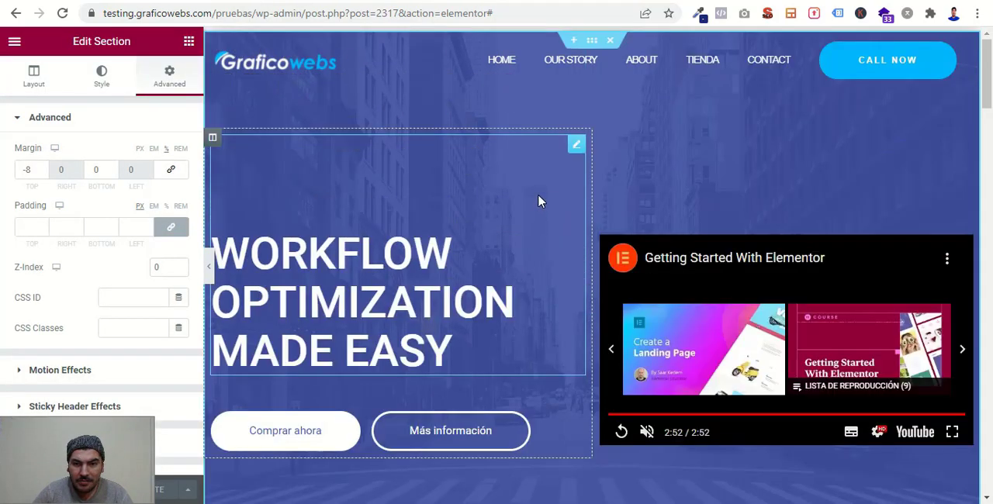
pyautogui.rightClick(541, 202)
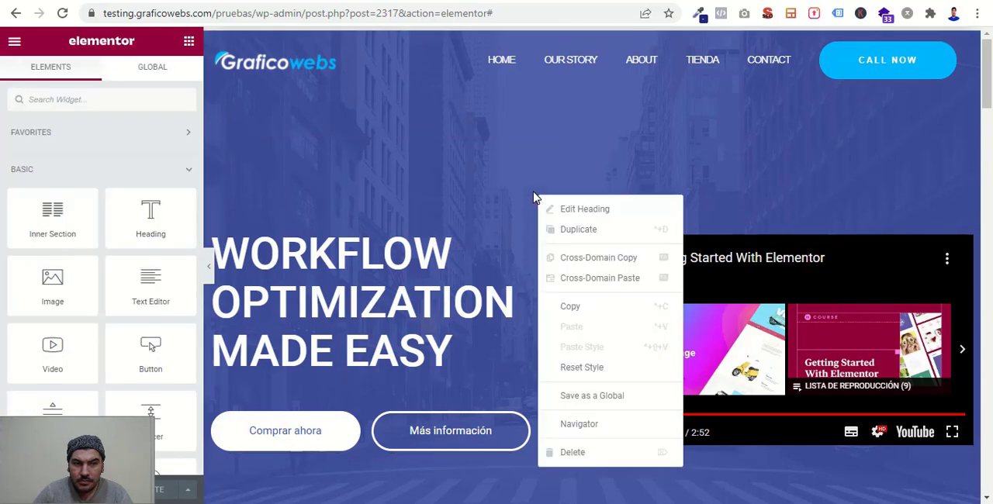
pyautogui.click(593, 432)
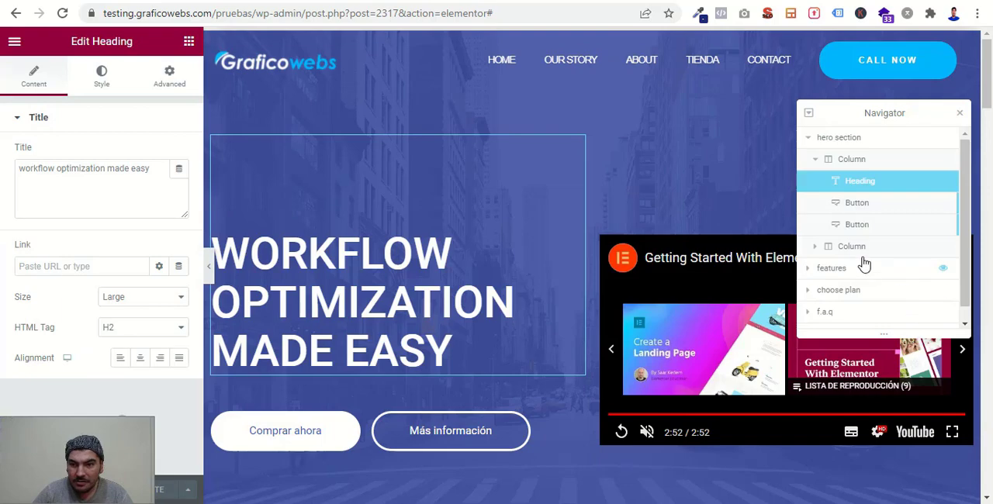
pyautogui.click(849, 137)
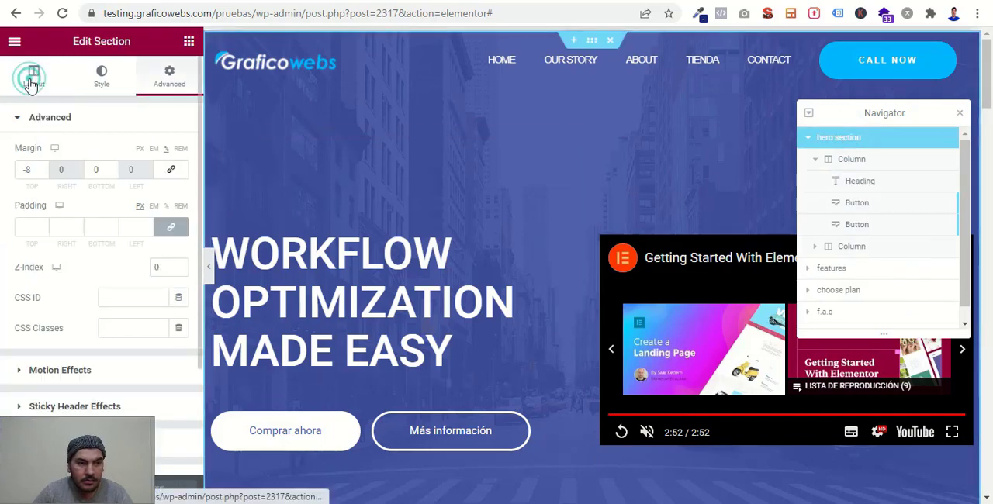
pyautogui.click(32, 77)
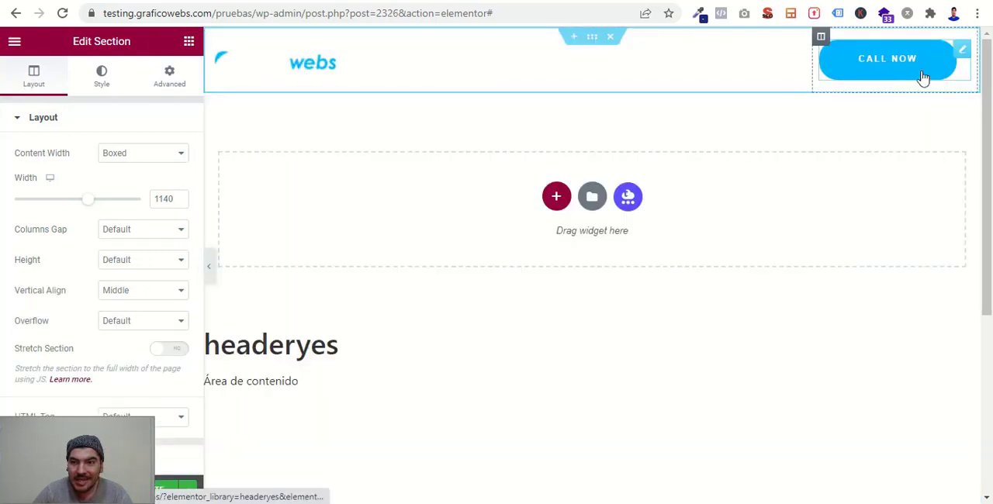
# - Align the header template's CALL NOW button to the right and check the reloaded Header page
pyautogui.click(968, 51)
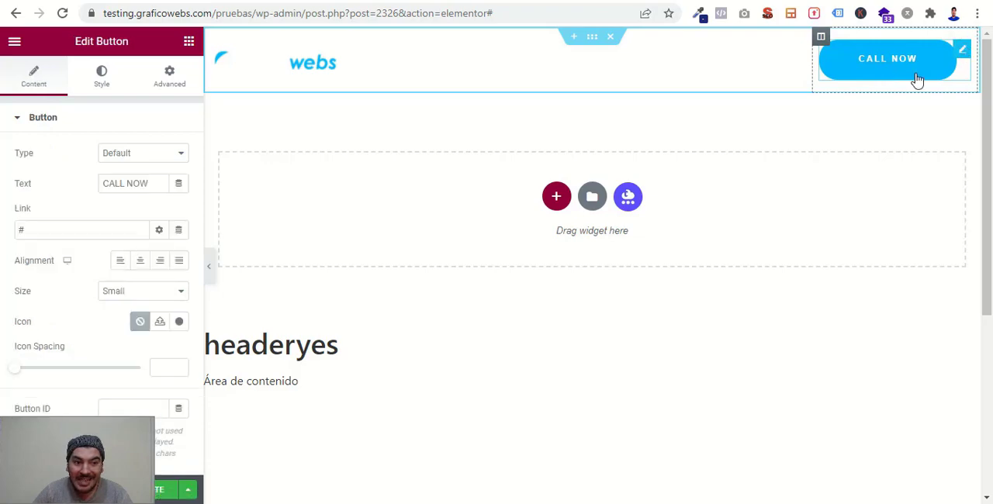
pyautogui.click(160, 264)
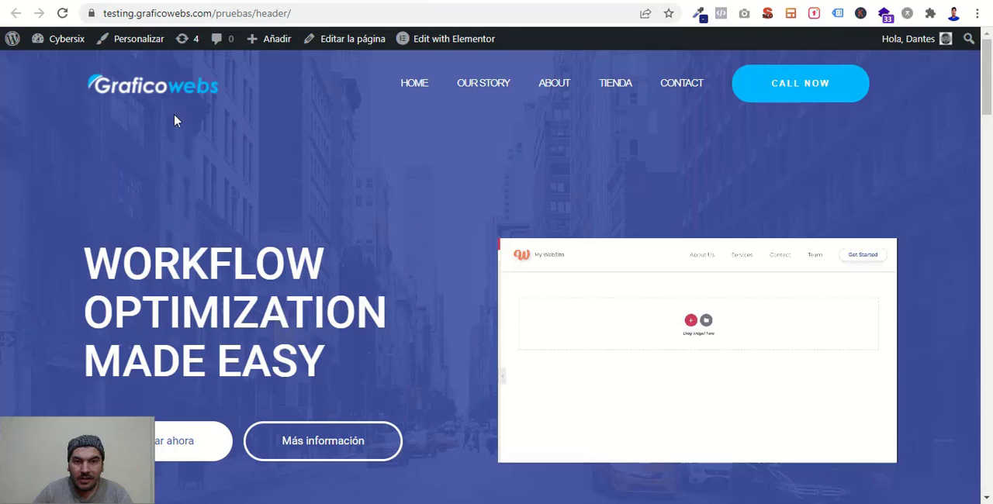
pyautogui.click(64, 14)
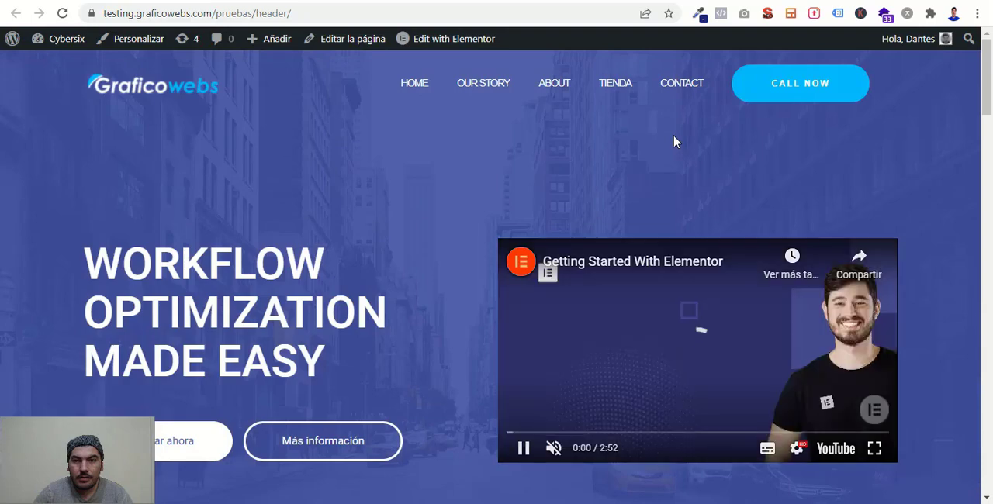
pyautogui.scroll(-3, 601, 126)
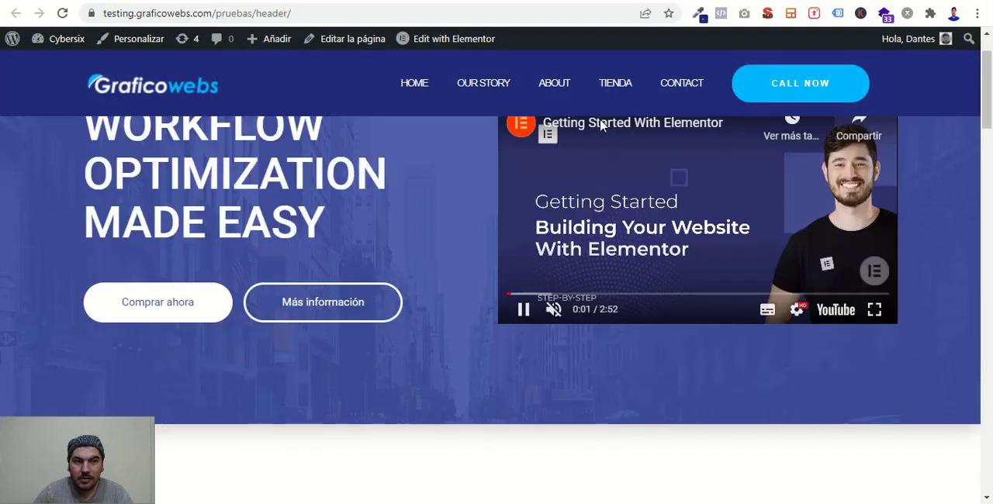
pyautogui.scroll(3, 601, 125)
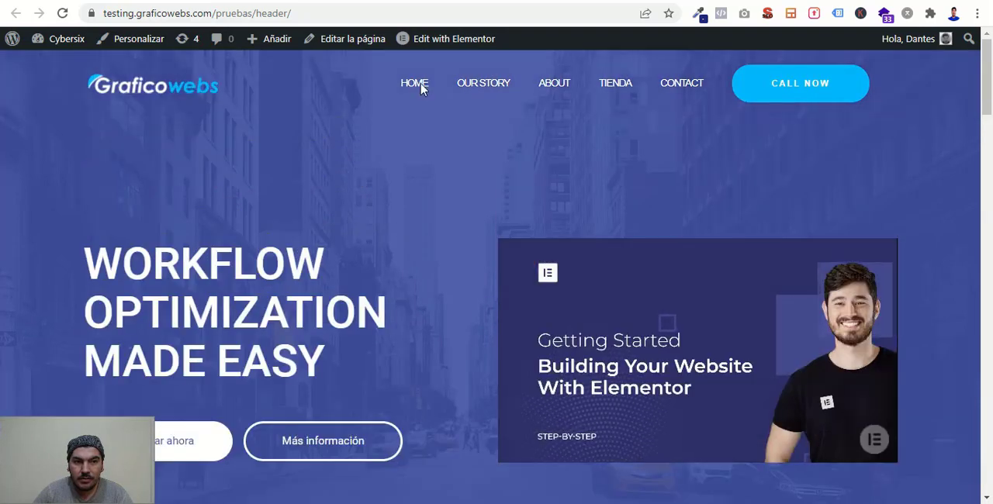
# - Reload the Header page again and examine the button alignment, background color change and logo shrinking while scrolling
pyautogui.click(65, 14)
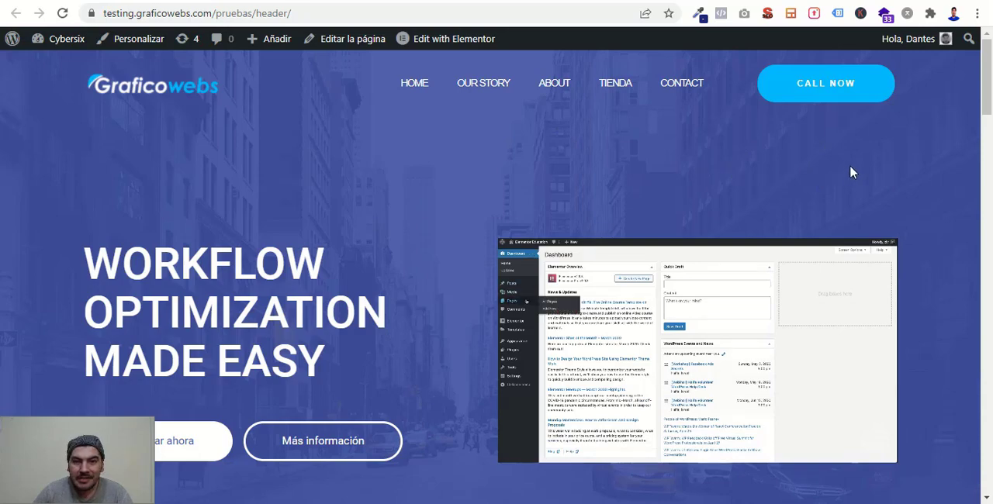
pyautogui.scroll(-4, 849, 179)
pyautogui.scroll(4, 850, 171)
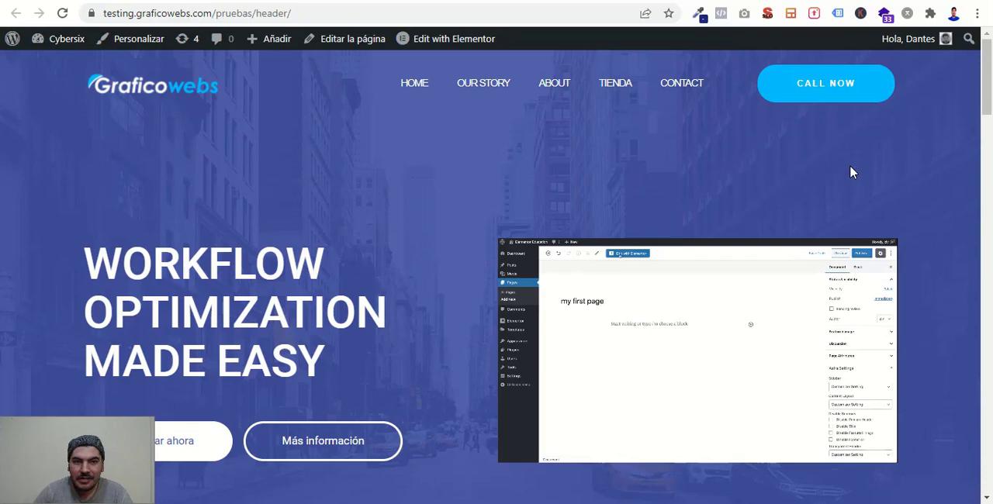
pyautogui.scroll(-5, 849, 172)
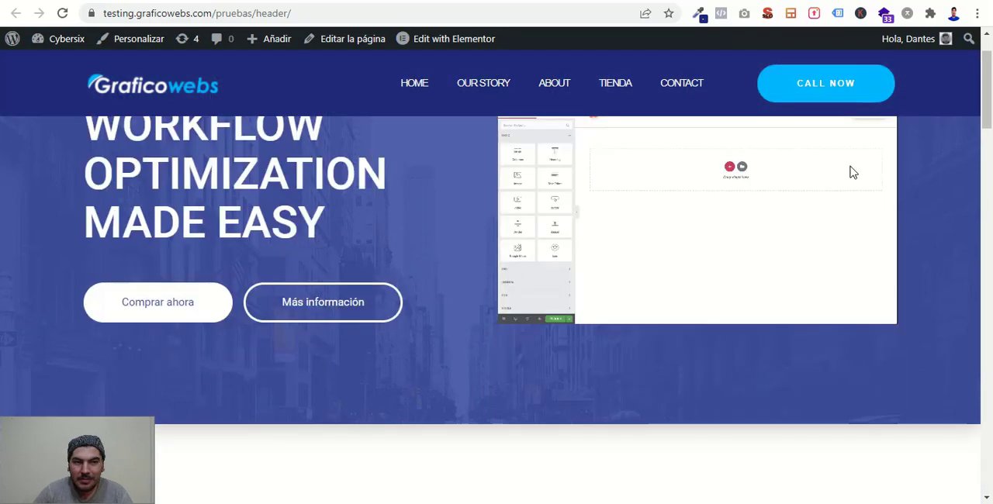
pyautogui.scroll(5, 851, 172)
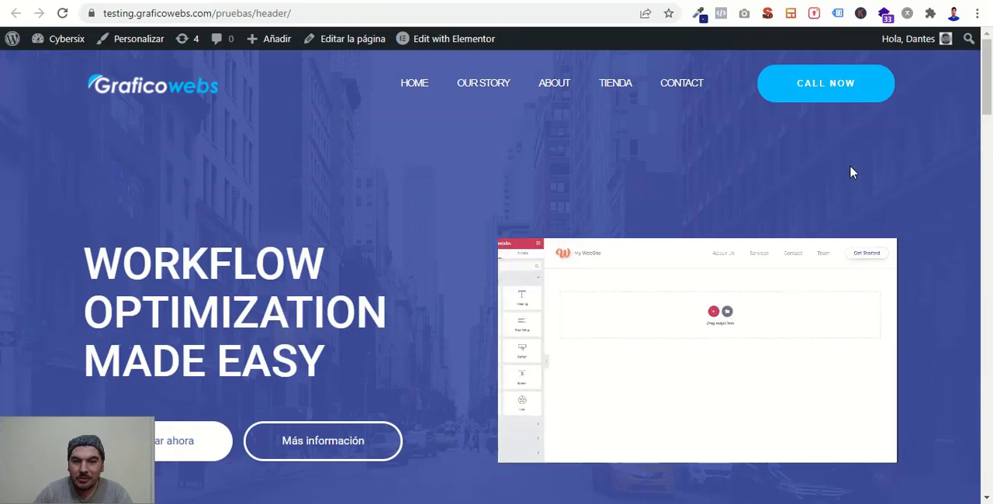
pyautogui.scroll(-4, 850, 166)
pyautogui.scroll(-2, 852, 172)
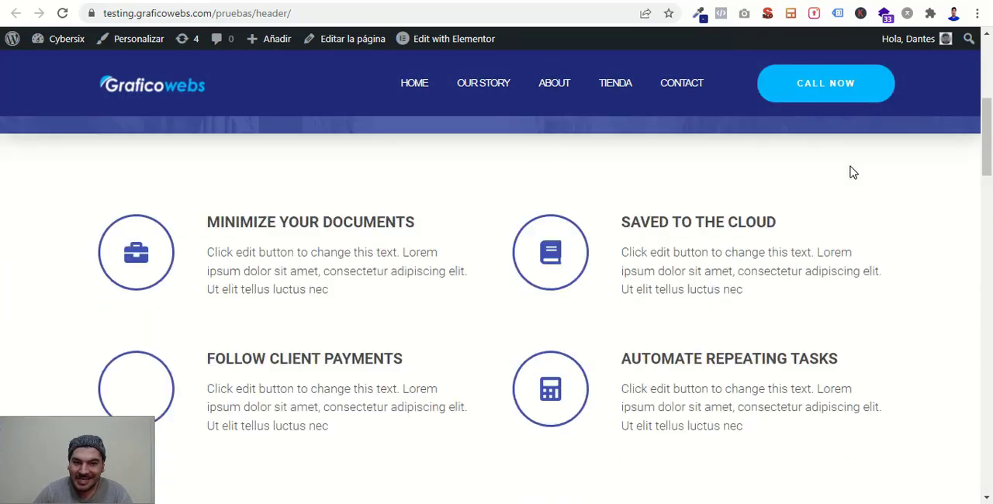
pyautogui.scroll(-4, 853, 173)
pyautogui.scroll(10, 853, 173)
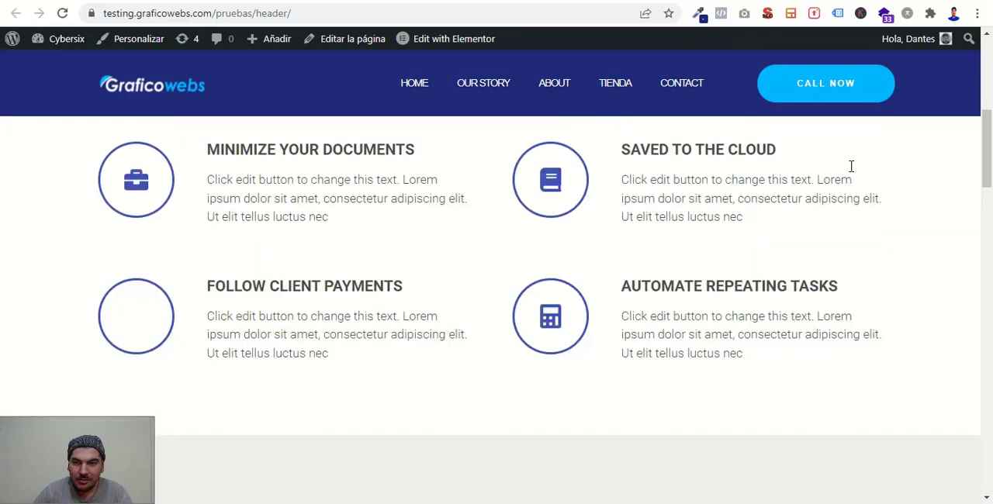
pyautogui.scroll(-4, 851, 171)
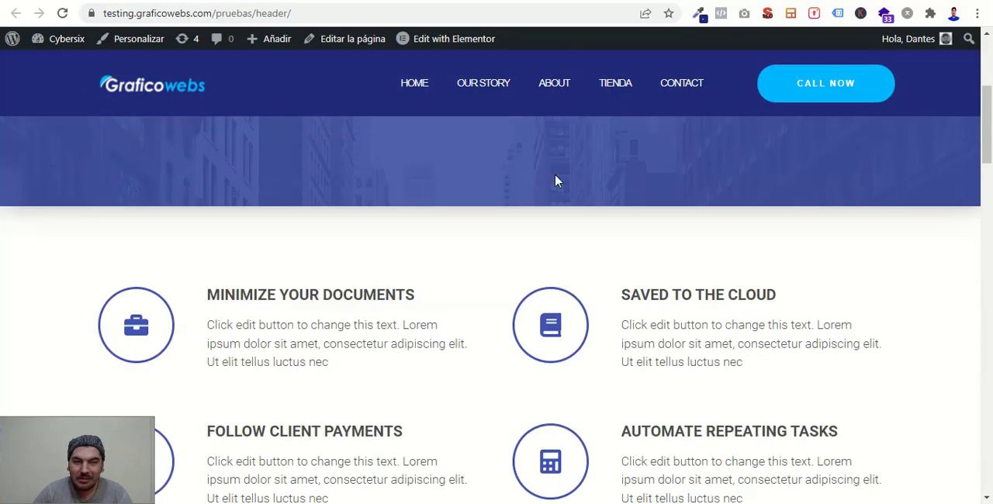
pyautogui.scroll(4, 843, 288)
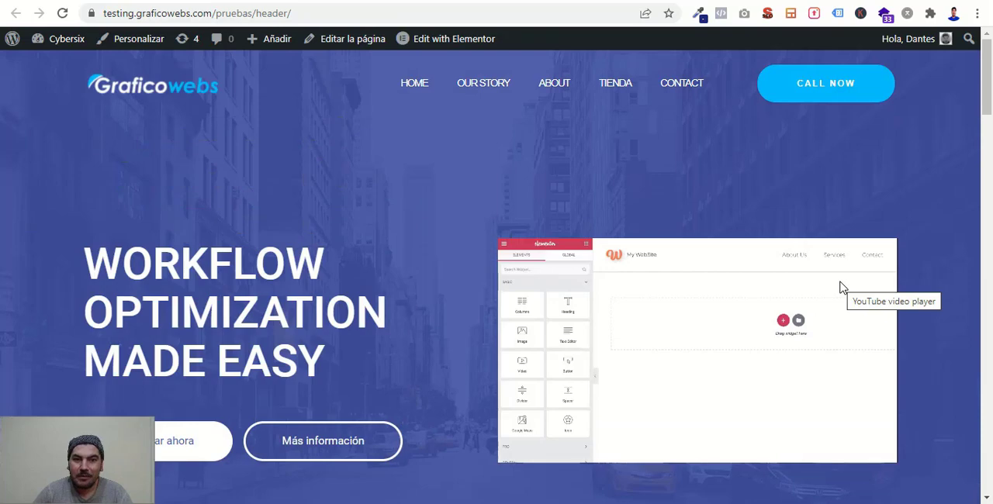
pyautogui.scroll(-4, 922, 389)
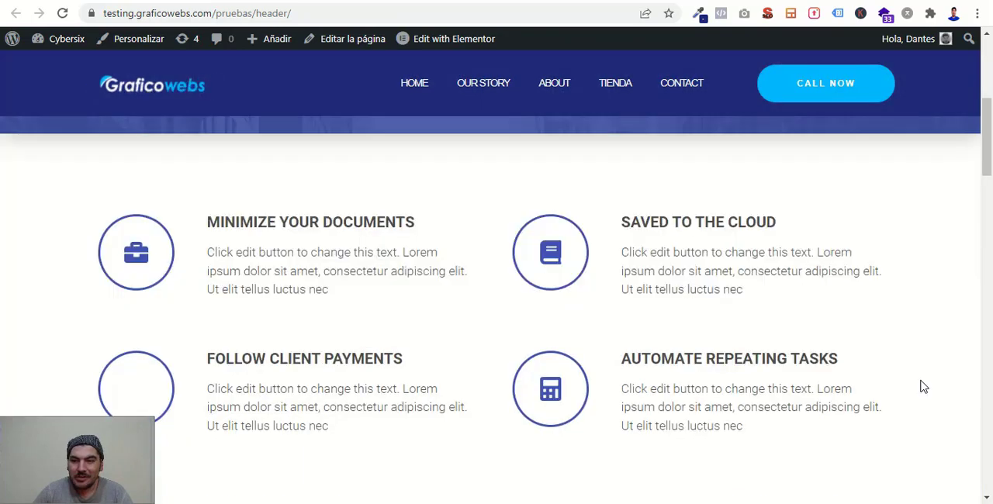
pyautogui.scroll(4, 923, 386)
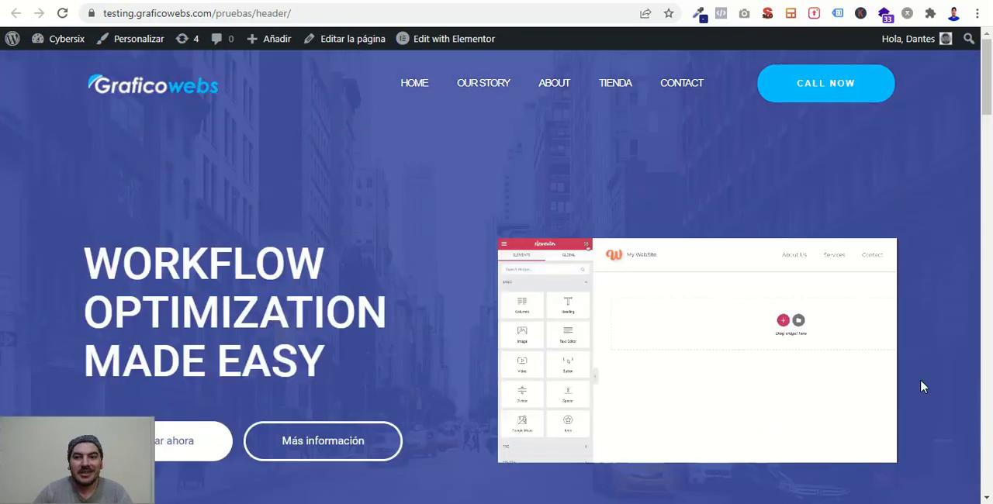